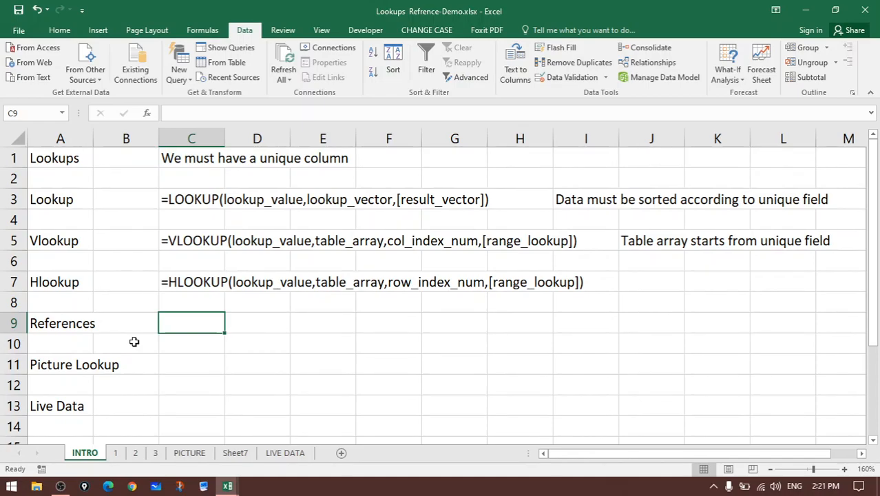
Review the lookup topics listed in column A of the INTRO sheet, from Lookup through Picture Lookup.
left_click(68, 200)
left_click(80, 243)
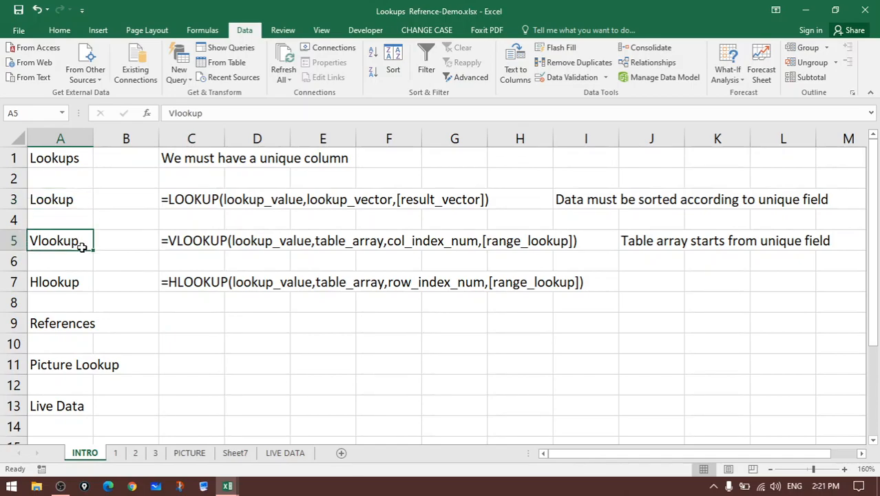
left_click(83, 275)
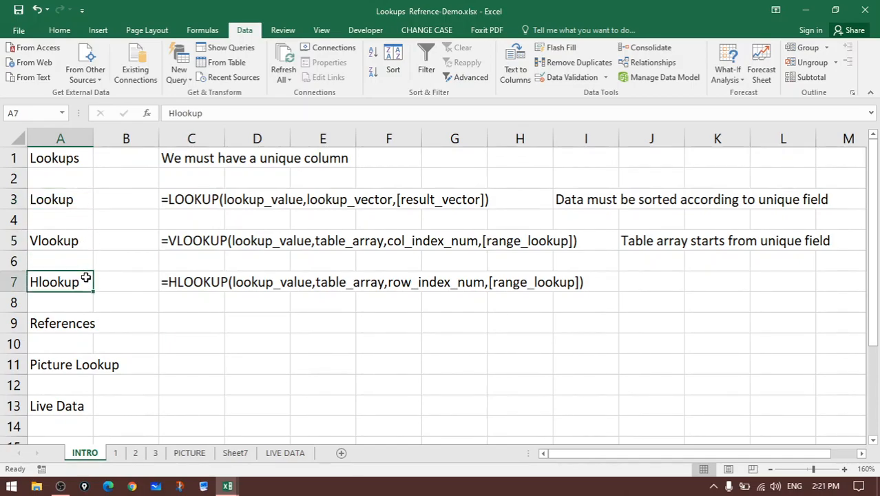
left_click(75, 319)
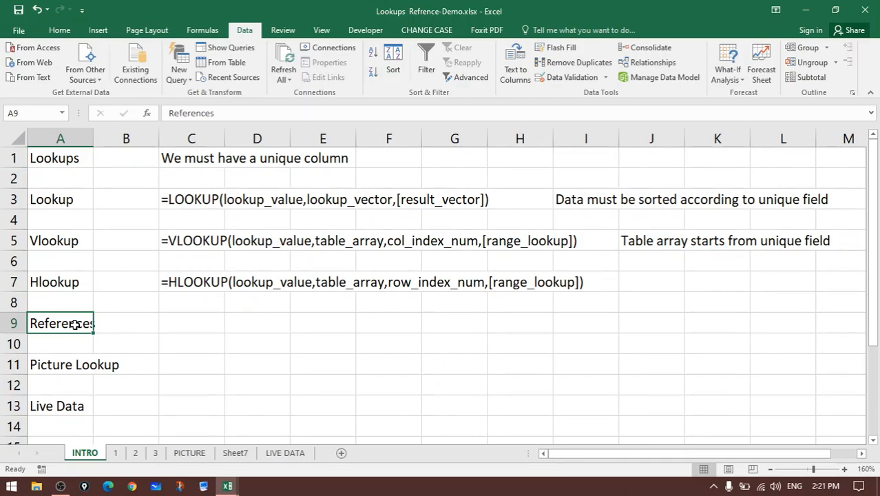
left_click(86, 367)
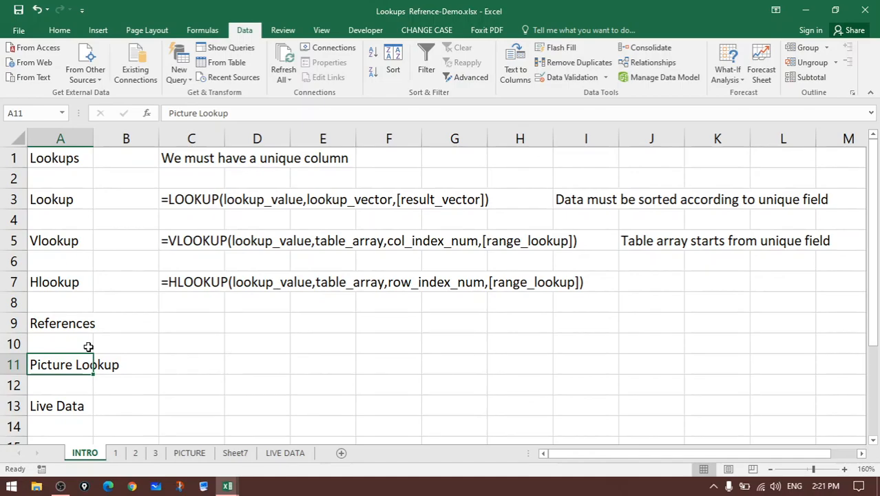
Examine the score-to-grade pairs in N3:O11 on sheet 1, and look back at the student score and grade tables.
left_click(116, 453)
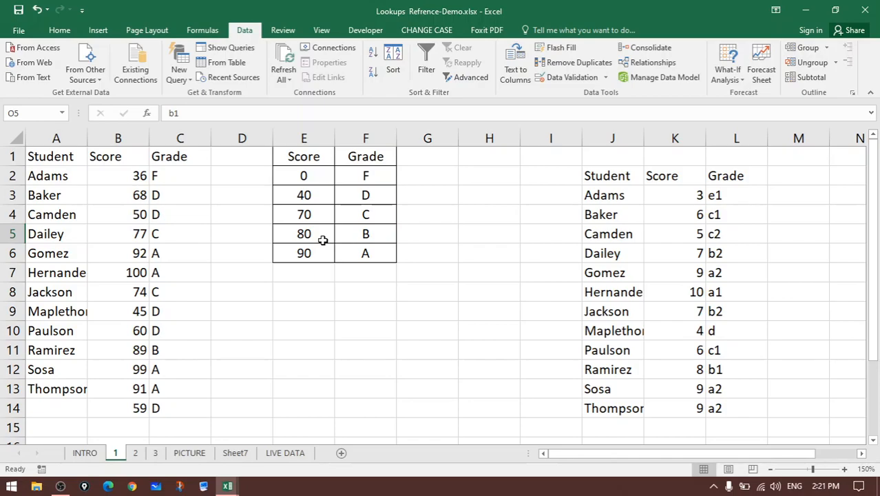
left_click_drag(601, 454, 682, 463)
left_click(800, 198)
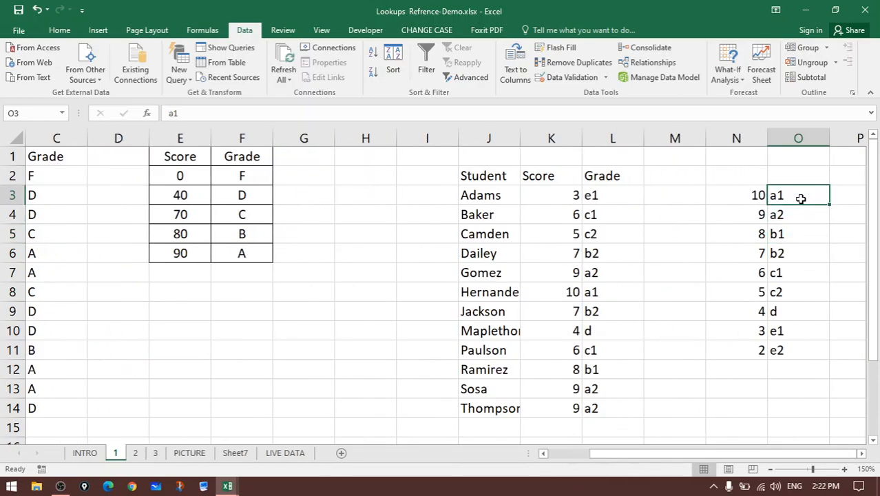
left_click(750, 199)
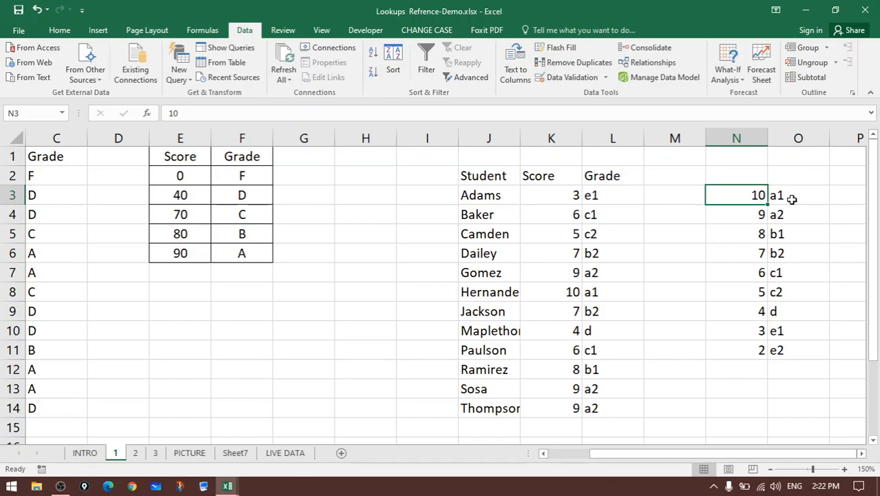
left_click(793, 199)
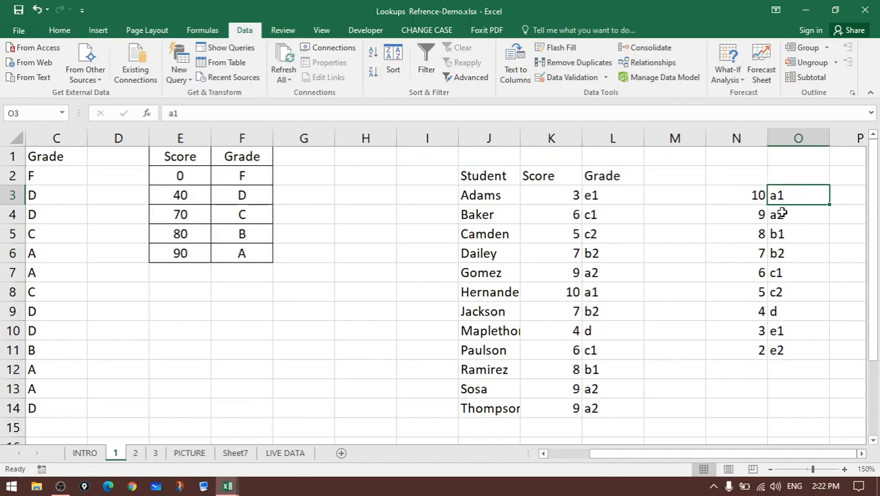
left_click(754, 217)
left_click(796, 218)
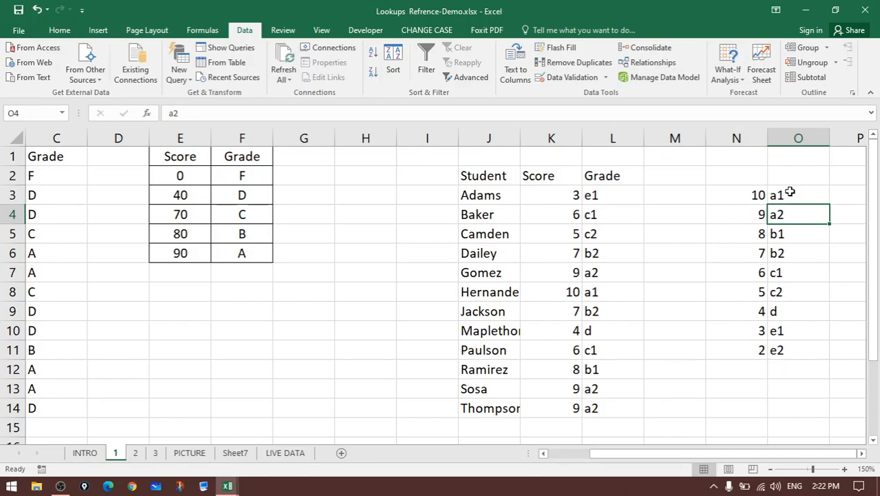
left_click_drag(760, 194, 780, 351)
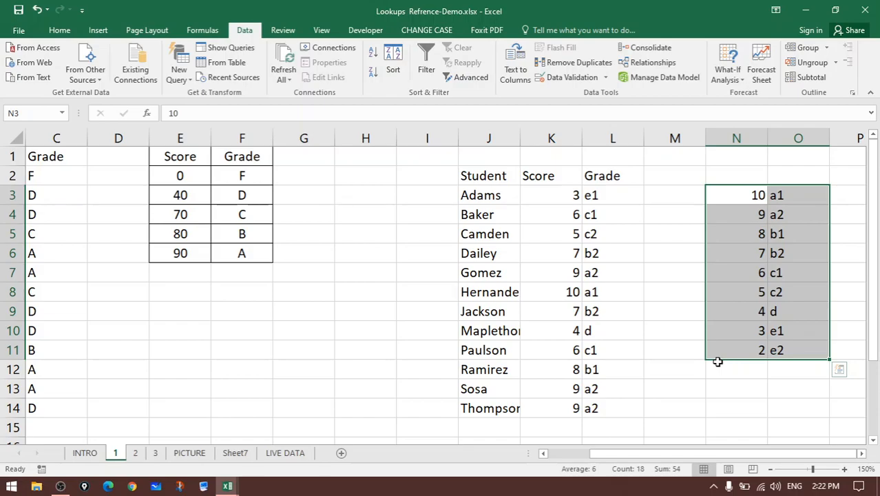
left_click_drag(666, 454, 609, 462)
left_click(370, 344)
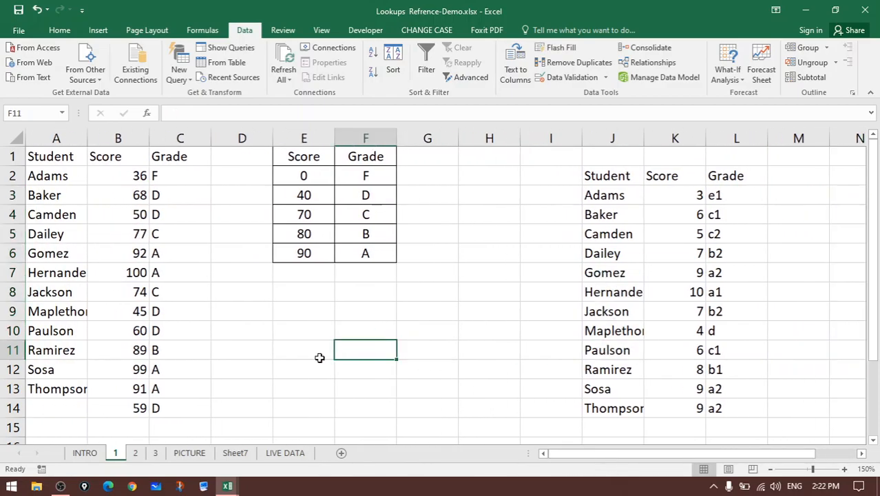
Return to the INTRO sheet and review the Lookups heading, the Lookup entry and the unique column note in C1.
left_click(83, 453)
left_click(85, 164)
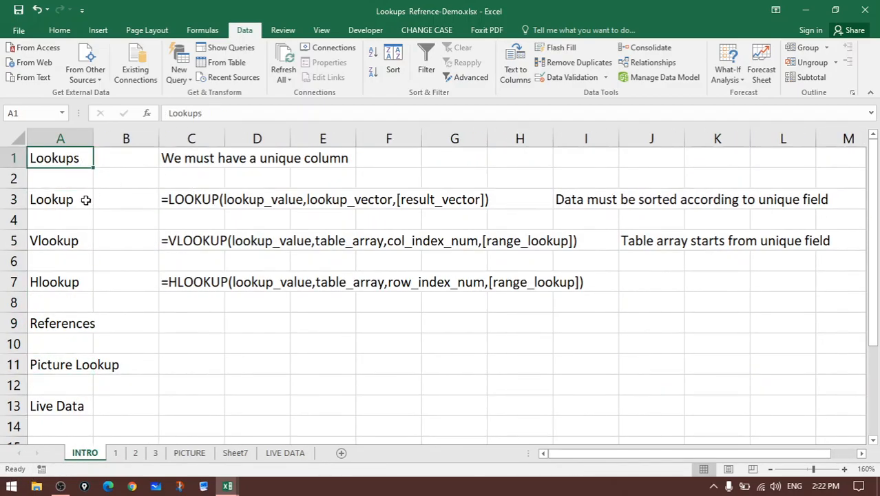
left_click(86, 199)
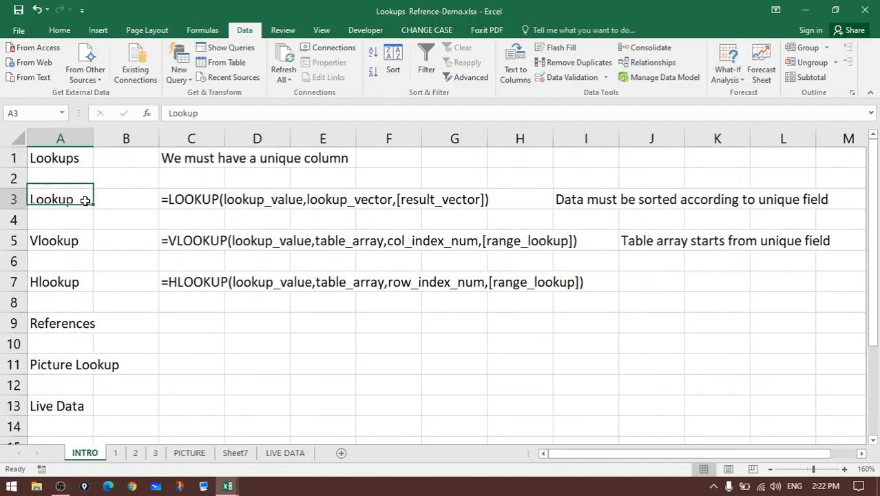
left_click(188, 161)
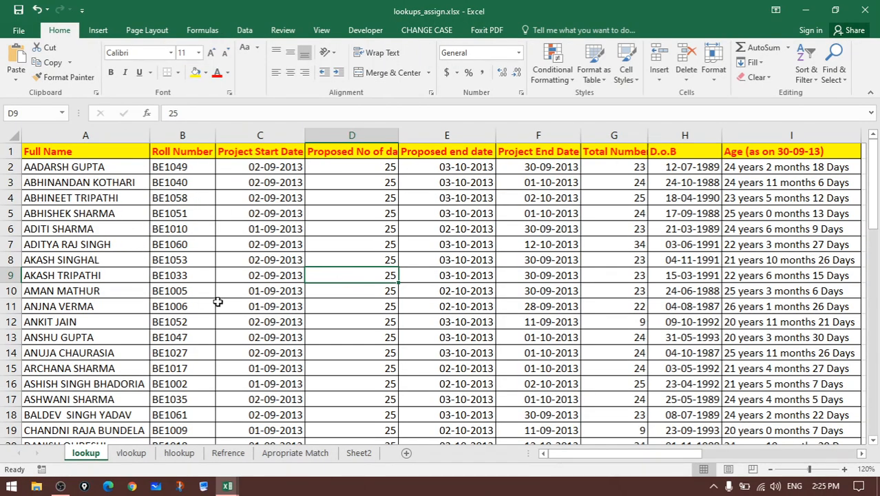
Examine the student records on the lookup sheet and the small DOB and Age lookup table in K10:M14.
left_click(98, 196)
left_click(180, 180)
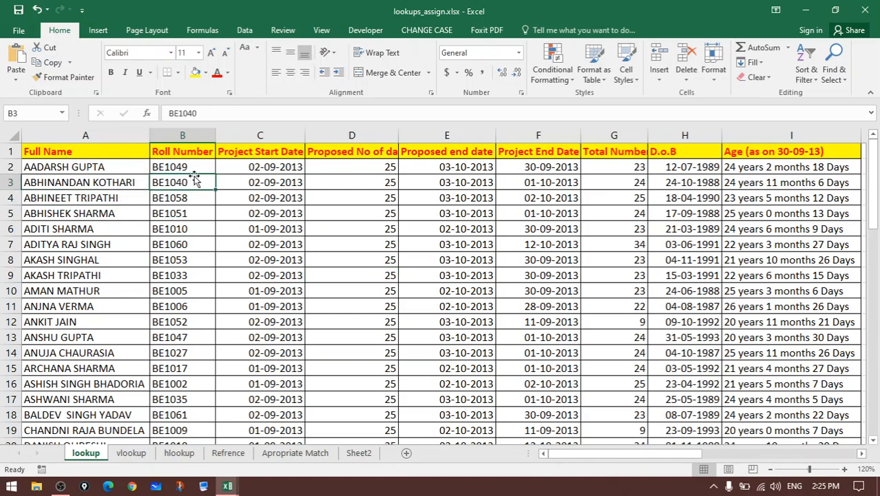
left_click(280, 196)
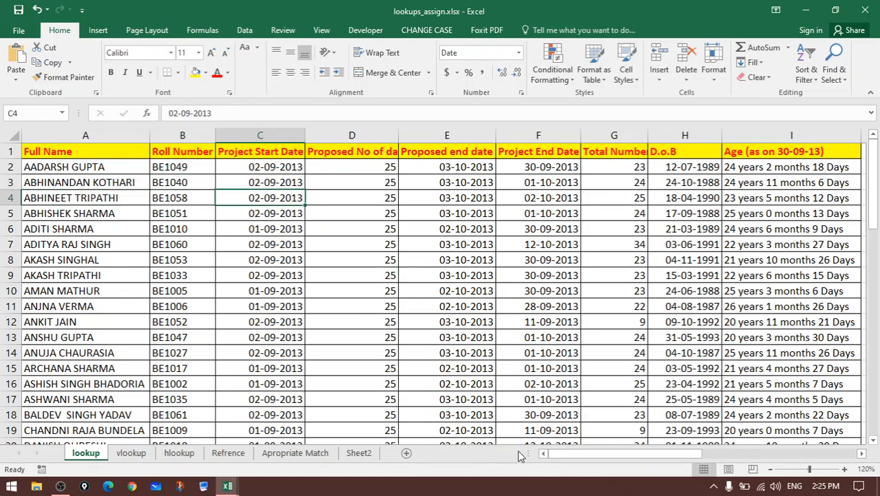
left_click_drag(578, 454, 654, 453)
left_click(558, 307)
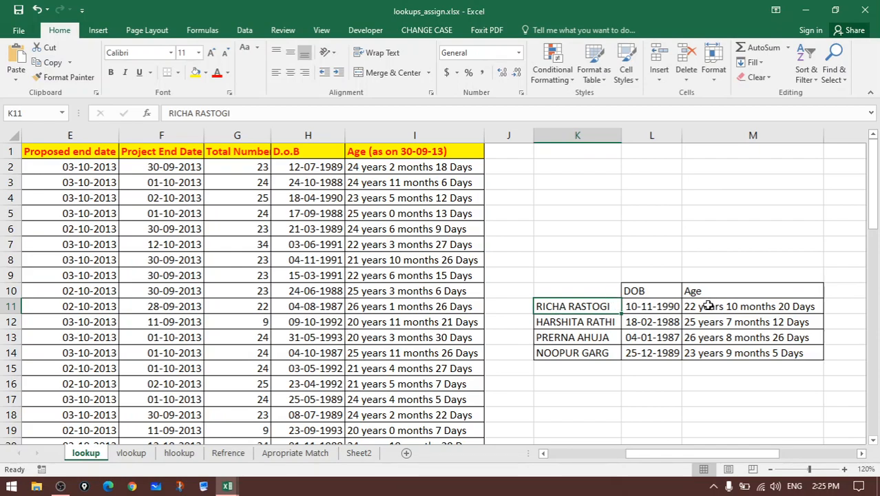
left_click_drag(652, 303, 718, 344)
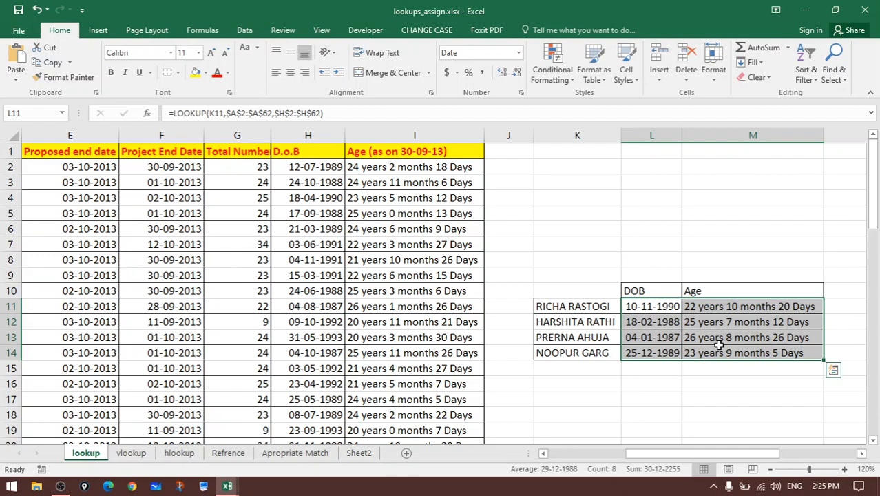
left_click(582, 312)
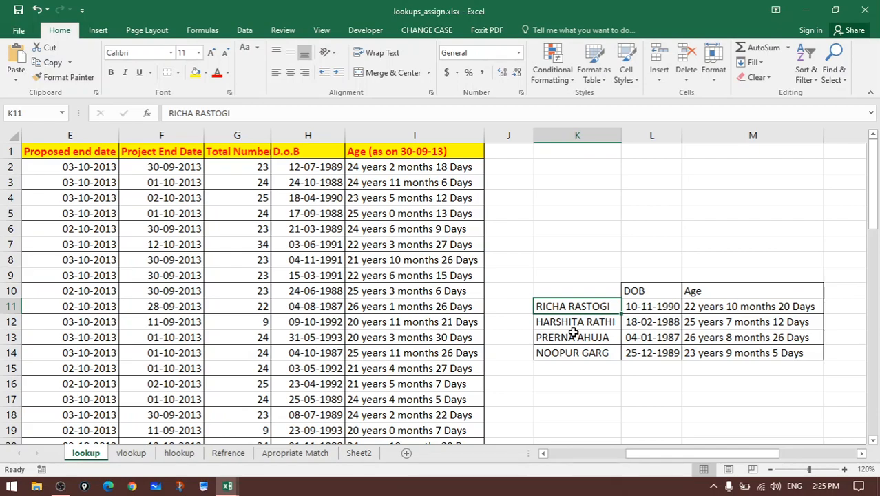
Open the DOB formula in L11 and inspect its lookup value K11 and lookup vector $A$2:$A$62 against the Full Name column.
double_click(643, 306)
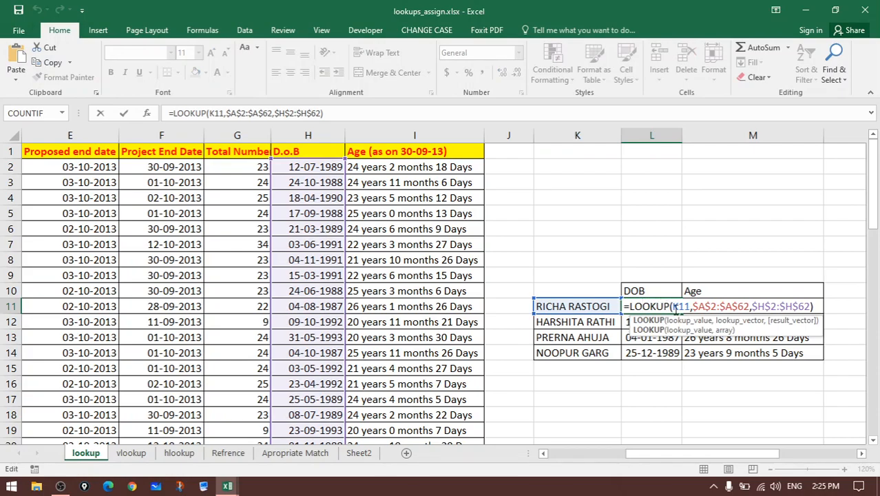
left_click(677, 306)
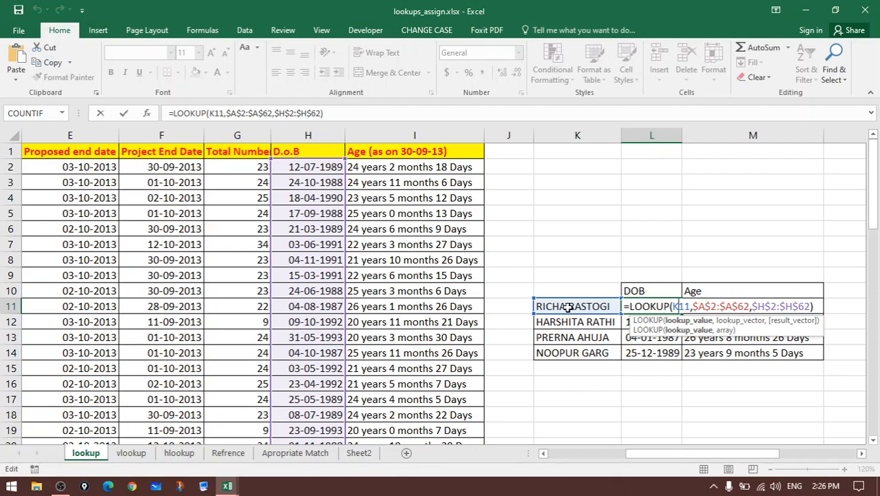
left_click(716, 307)
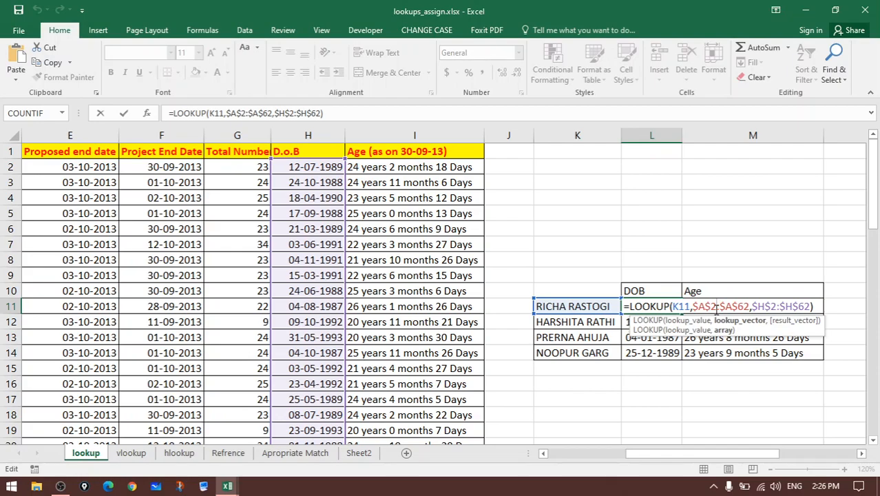
left_click_drag(721, 454, 621, 466)
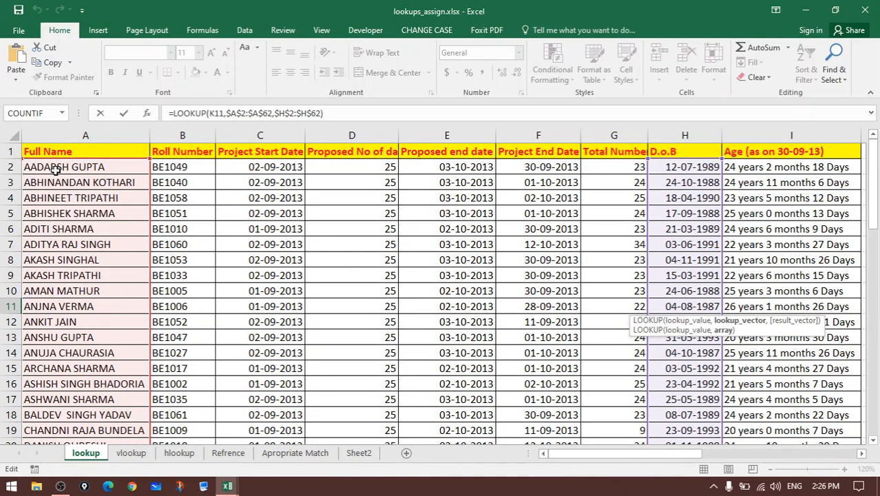
left_click_drag(872, 210, 876, 446)
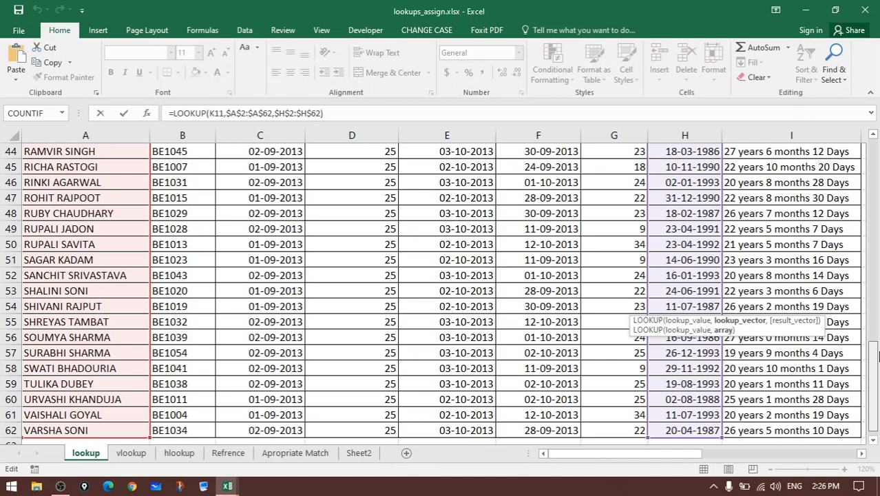
left_click_drag(873, 344, 873, 182)
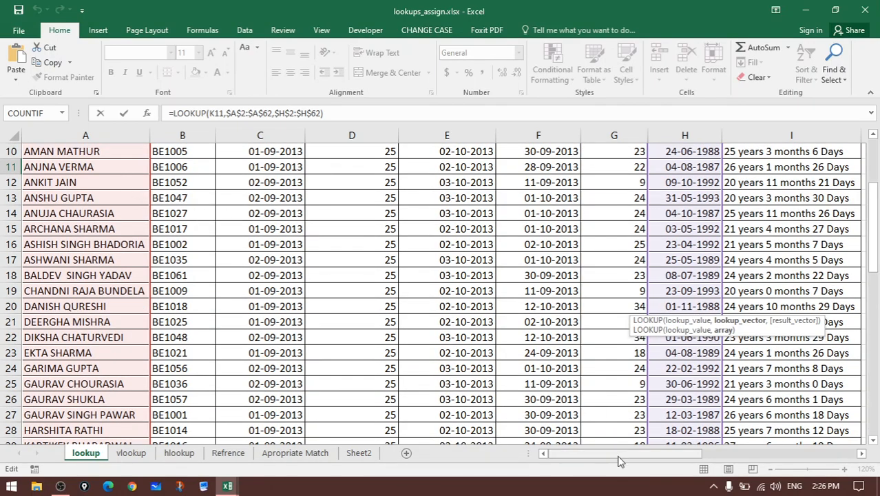
left_click_drag(620, 453, 696, 453)
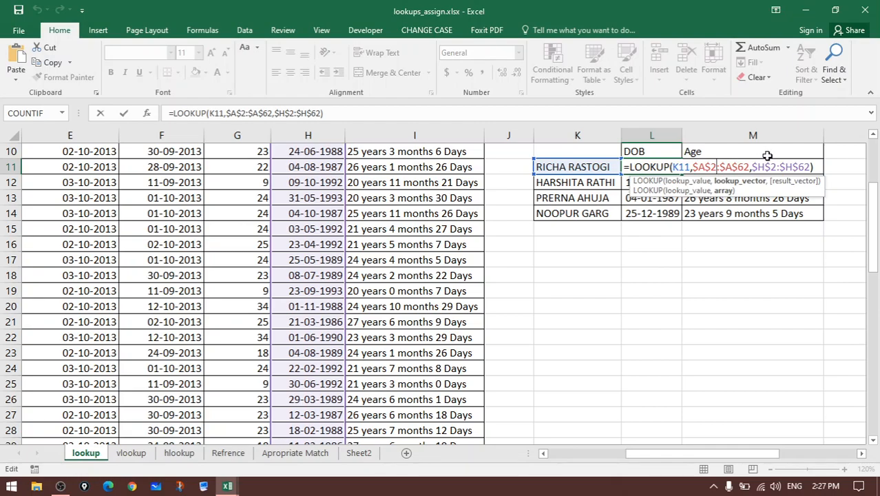
Inspect the result vector $H$2:$H$62 of the L11 formula against the D.o.B column, and close the formula without changes.
left_click(769, 167)
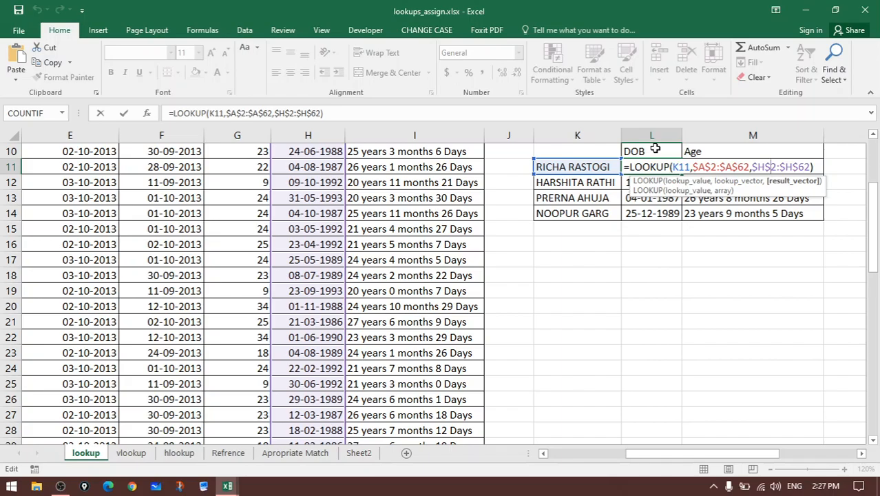
left_click_drag(873, 218, 873, 188)
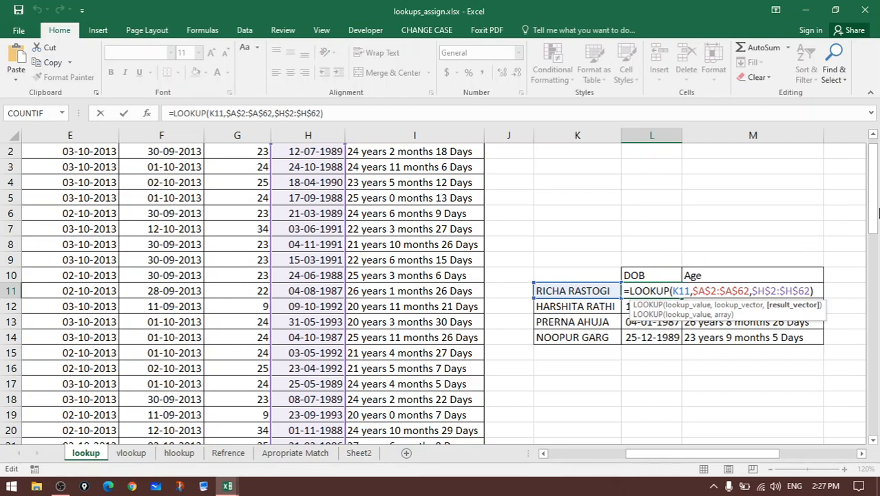
scroll(876, 188, "up", 1)
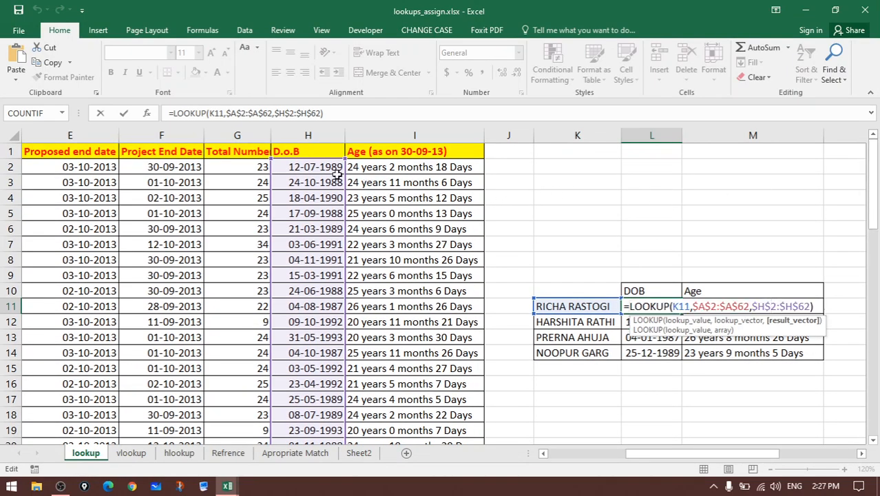
left_click(813, 305)
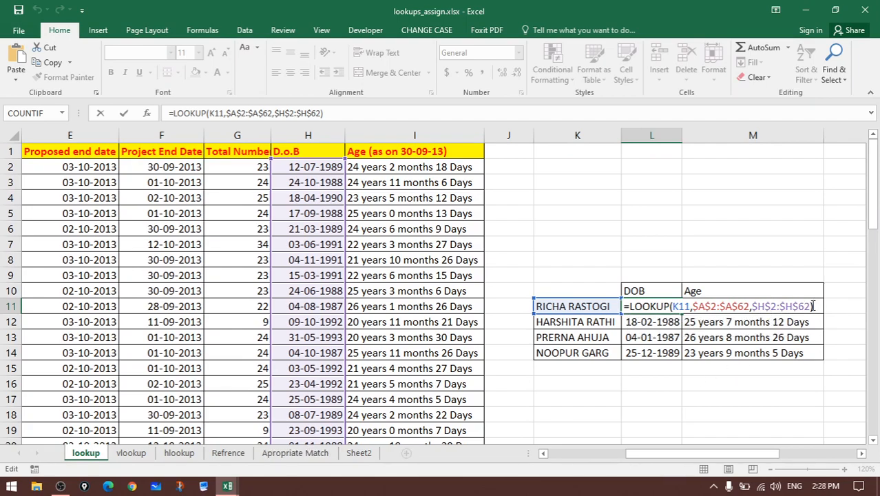
key("Return")
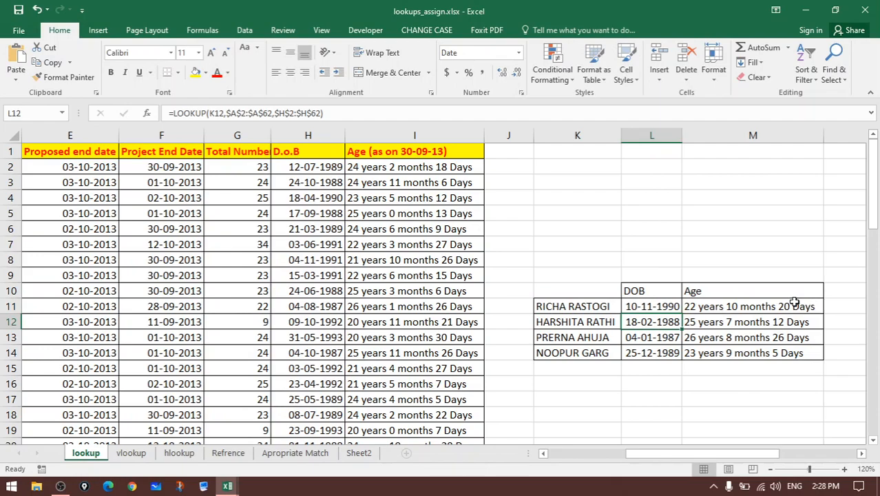
Compare the DOB formula in L11 with the order of the Full Name column in the source data.
left_click(650, 305)
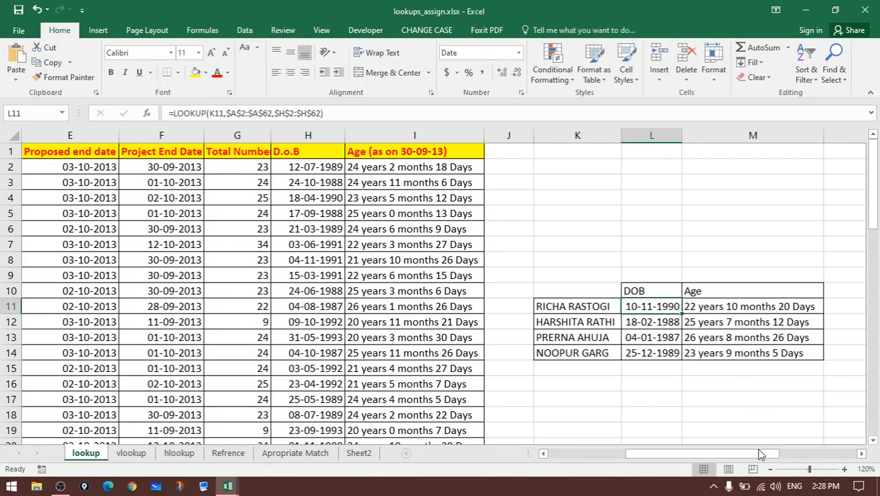
left_click_drag(727, 454, 654, 455)
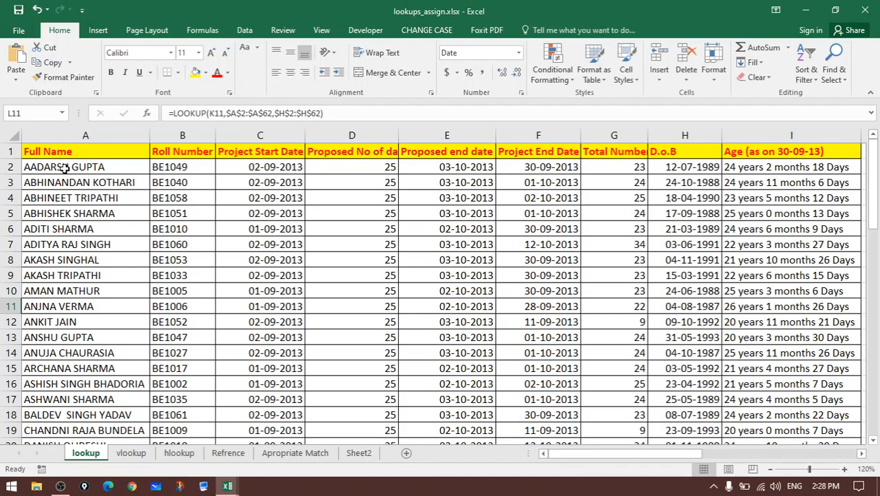
left_click(63, 168)
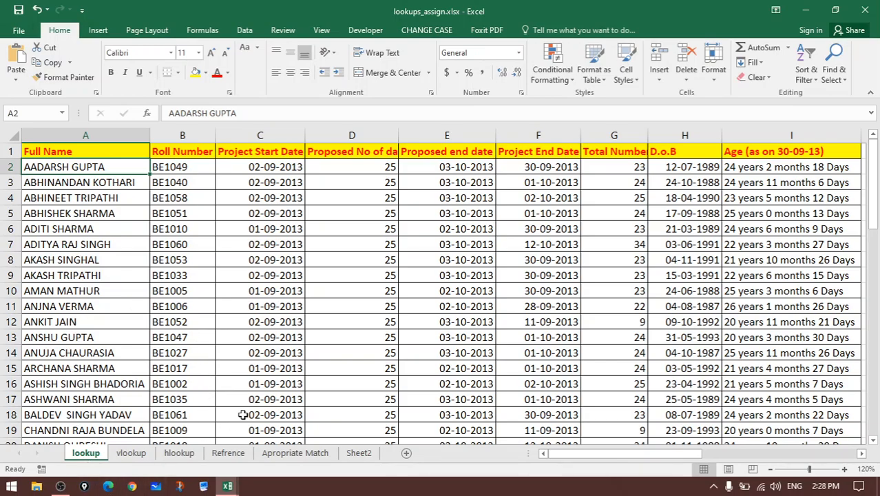
left_click_drag(580, 454, 637, 455)
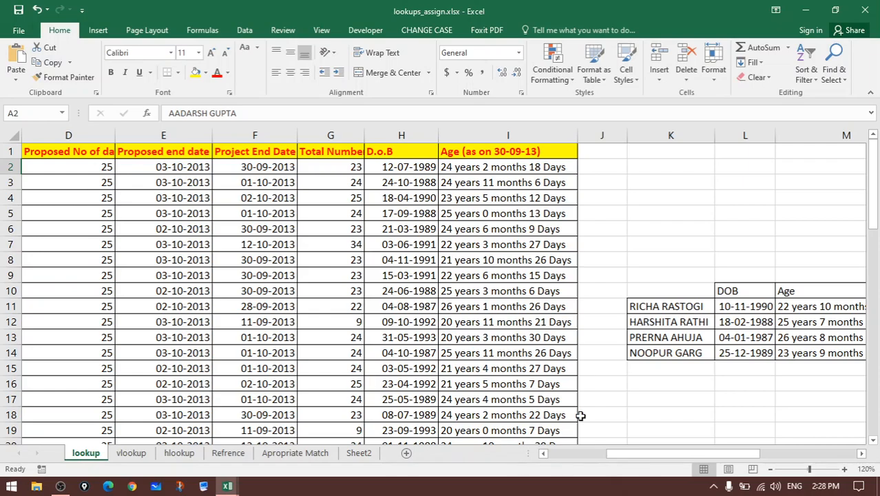
Check the alphabetical order of the Full Name column and view the available sort options without applying any.
left_click(655, 307)
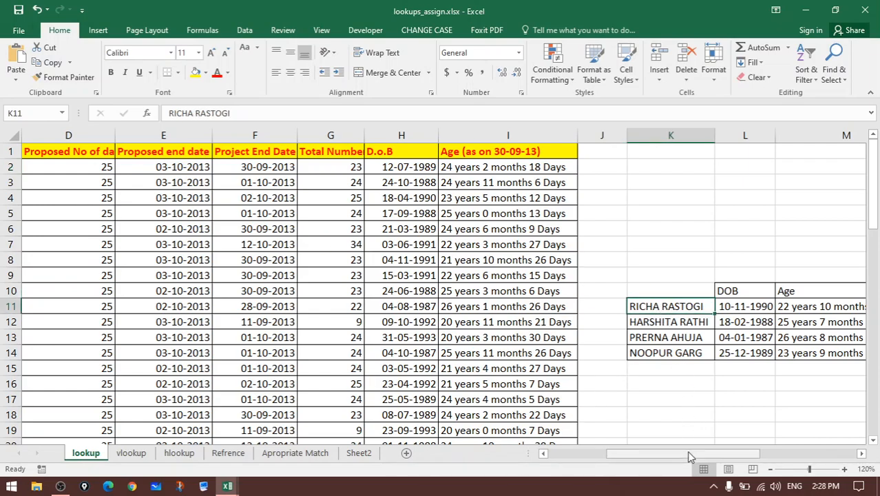
left_click_drag(687, 452, 558, 465)
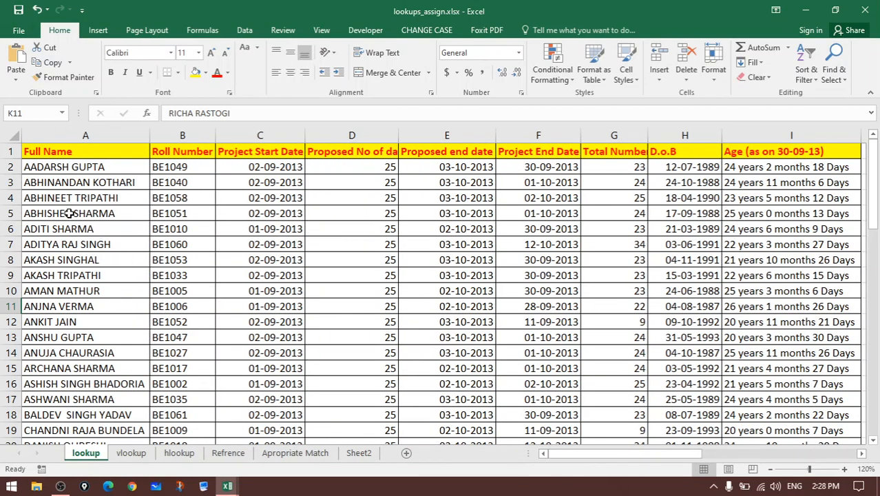
left_click(65, 202)
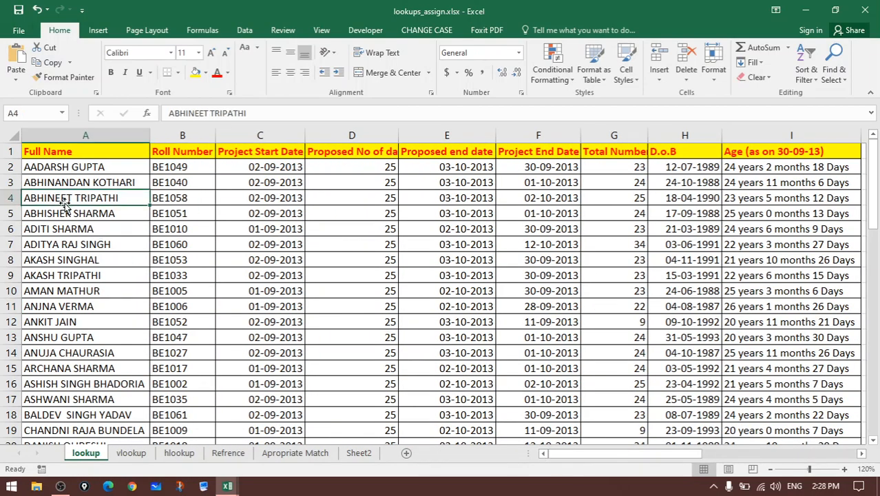
left_click(815, 76)
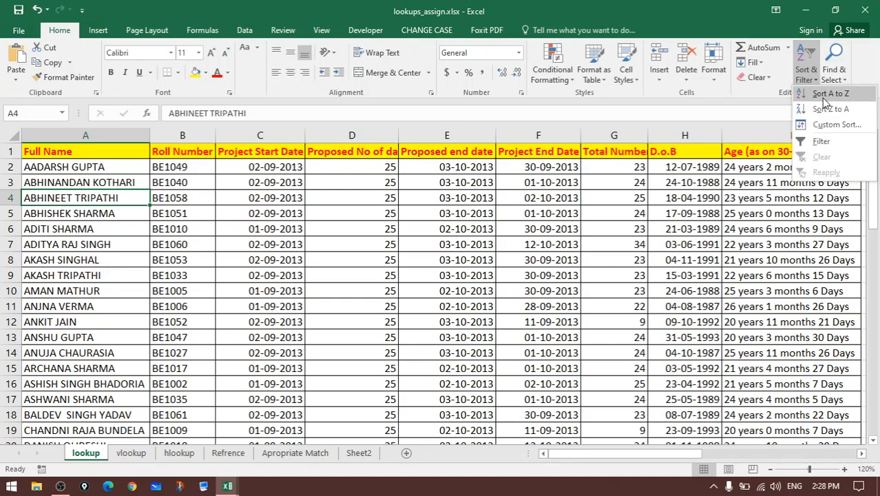
left_click(135, 167)
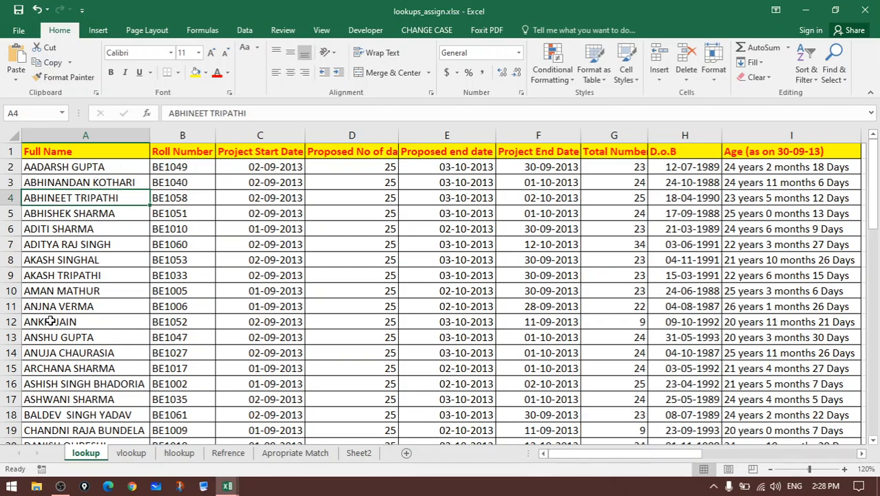
Open the Age formula in M11 and inspect its lookup value K11, lookup vector $A$2:$A$62 and result vector $I$2:$I$62.
left_click_drag(587, 453, 676, 455)
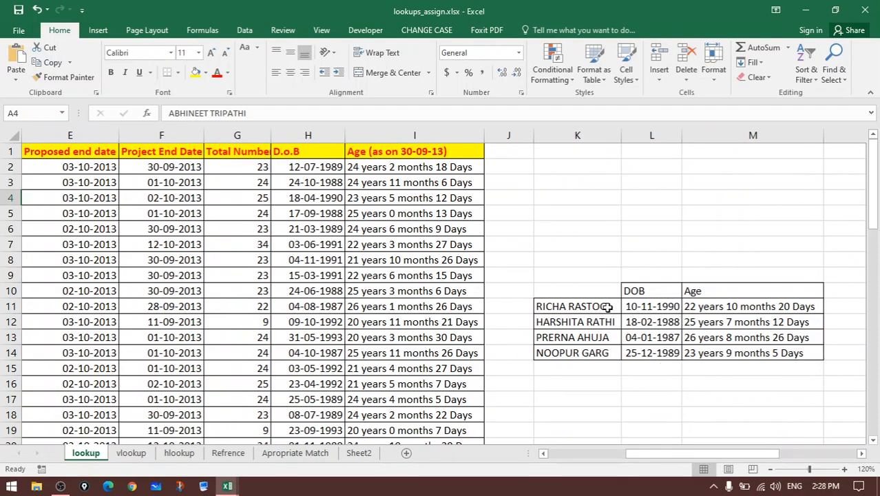
left_click(703, 306)
double_click(720, 307)
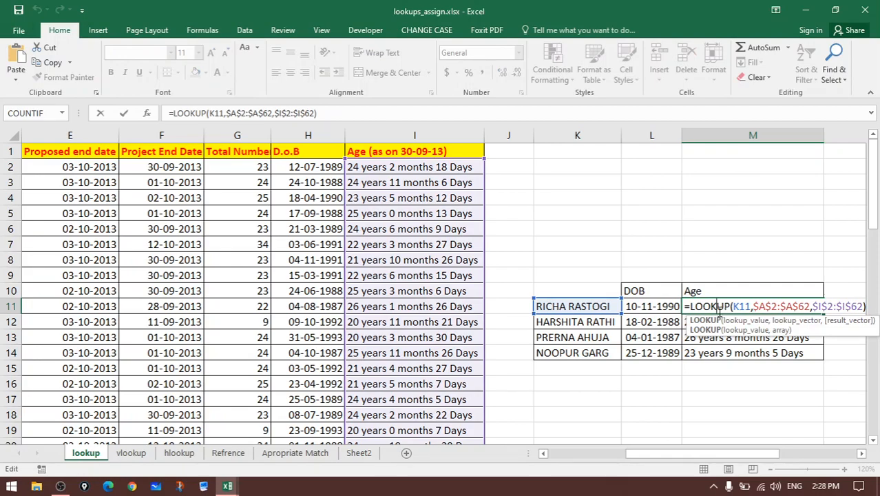
left_click(741, 306)
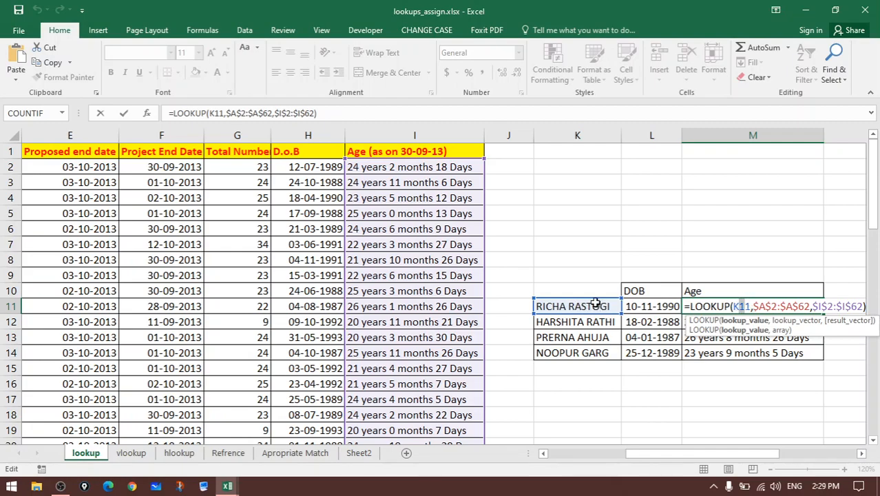
left_click(770, 306)
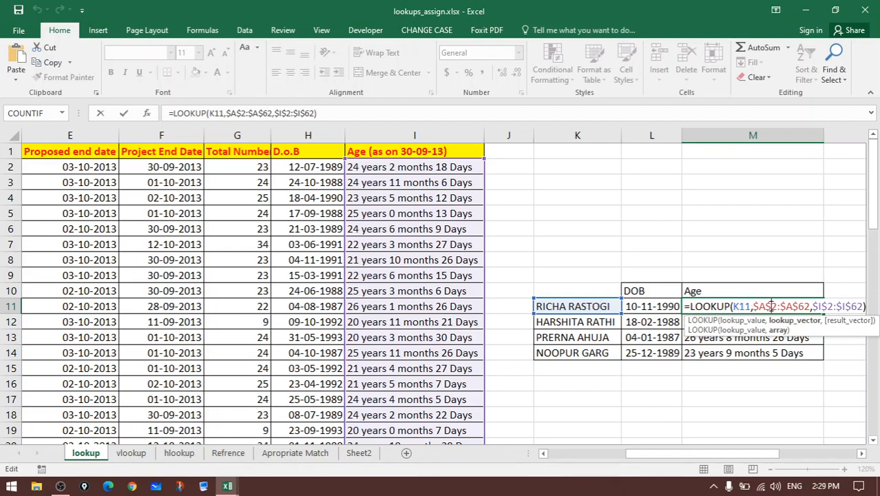
left_click_drag(707, 455, 625, 457)
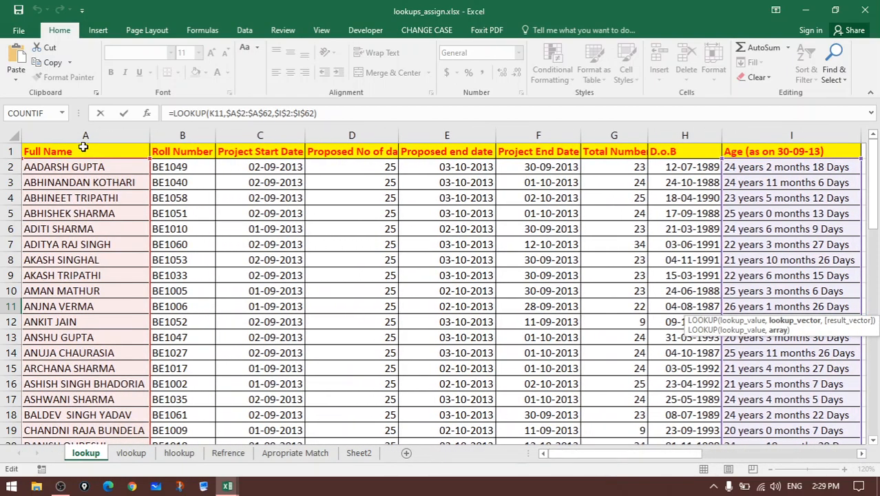
left_click_drag(629, 454, 713, 456)
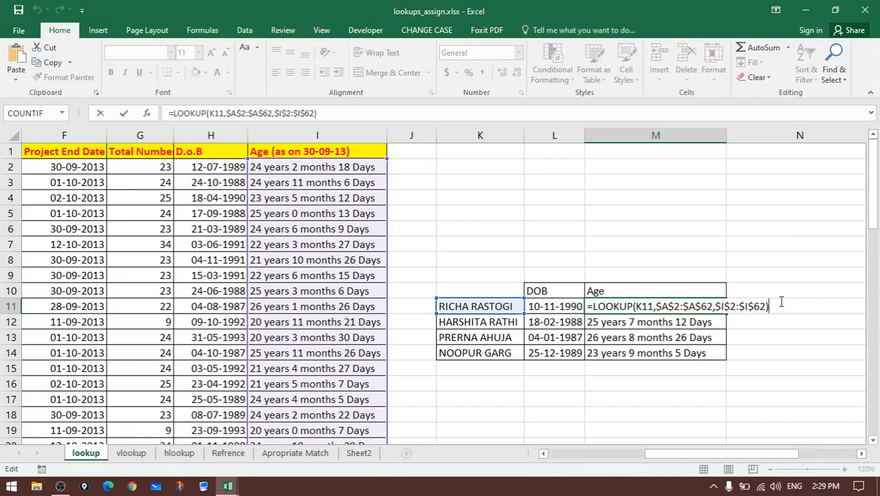
Commit the Age formula in M11 without edits and fill it down through M14.
key("Return")
left_click(689, 304)
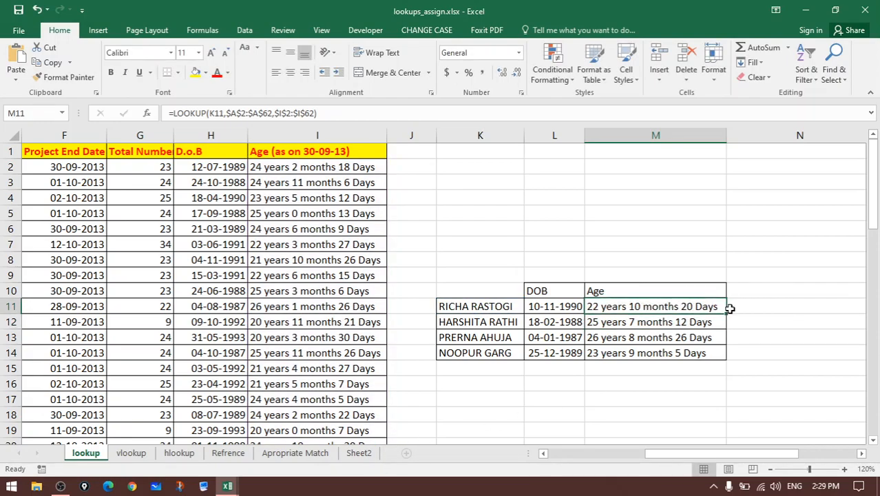
left_click_drag(727, 313, 729, 359)
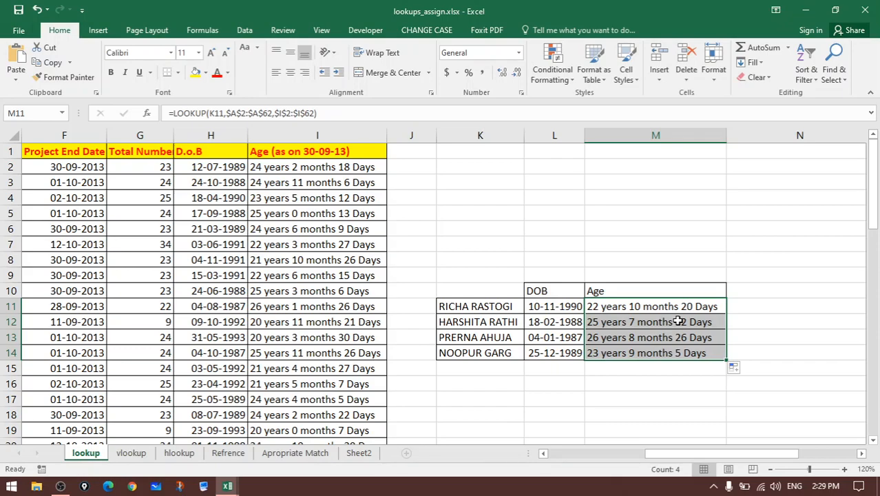
Switch to the vlookup sheet and examine the Full Name, Roll Number and Project Start Date columns of the student records.
key("ctrl+Page_Down")
left_click_drag(644, 467, 586, 460)
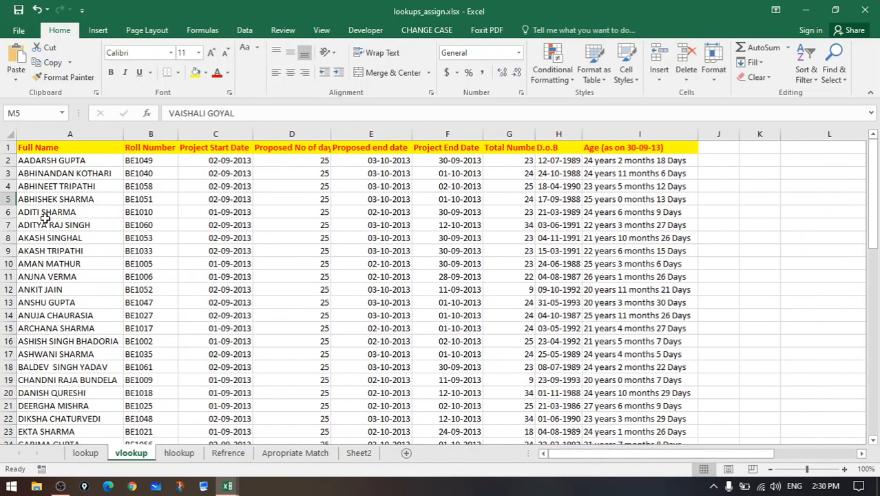
left_click(29, 160)
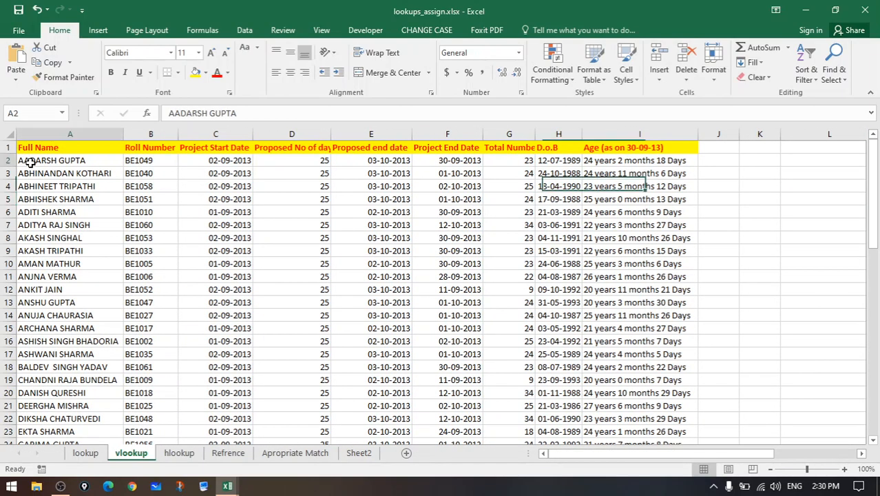
left_click(140, 174)
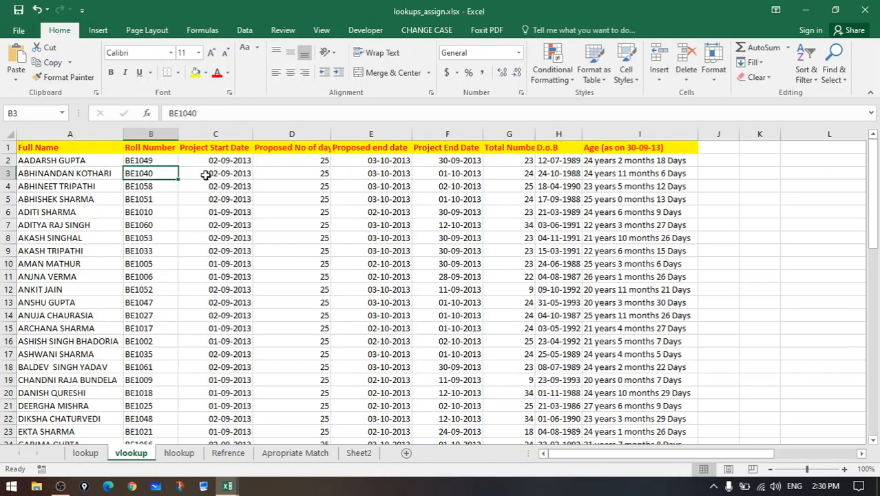
left_click(205, 175)
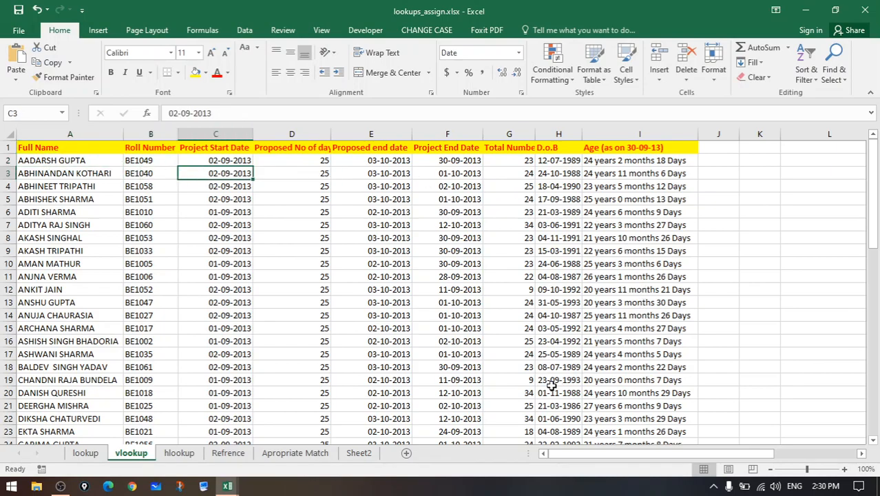
Examine the small Age and D.O.B lookup table in M4:O6, including the Age cell N5.
left_click_drag(604, 453, 689, 455)
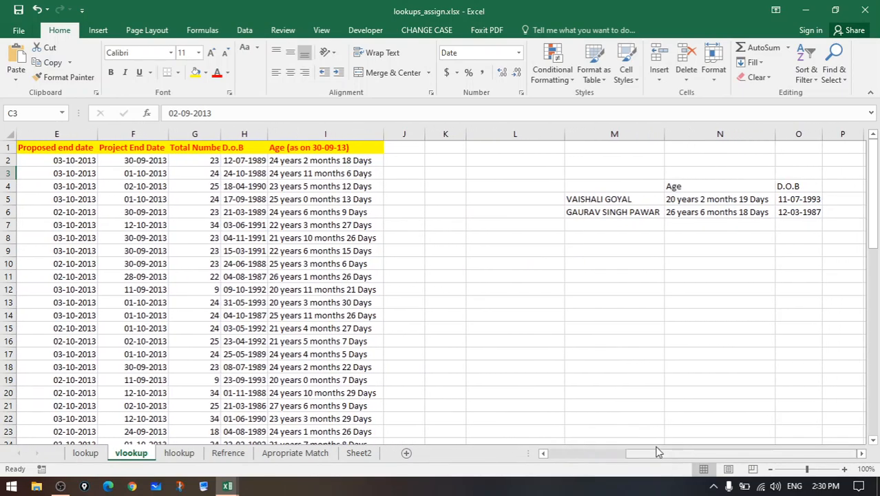
left_click(594, 199)
left_click(691, 190)
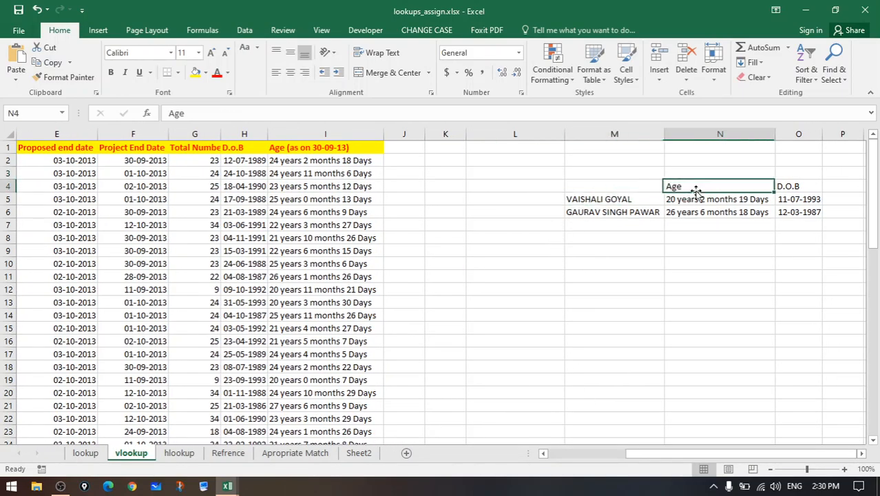
left_click(814, 192)
left_click(751, 202)
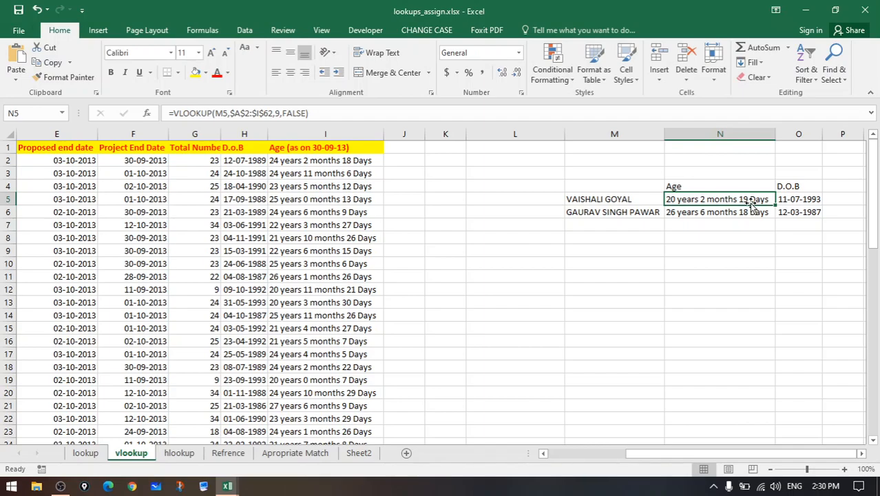
Open the VLOOKUP formula in N5 and inspect its lookup value M5 and table array $A$2:$I$62 against the student records.
double_click(736, 196)
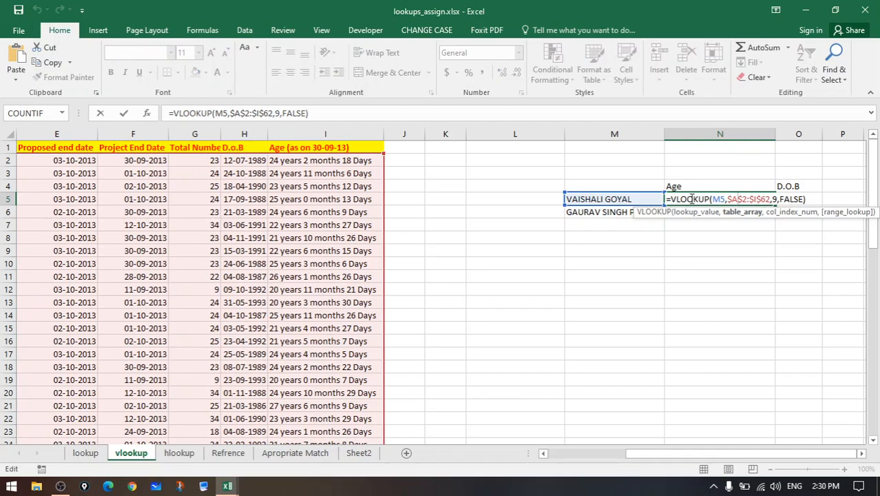
left_click(713, 199)
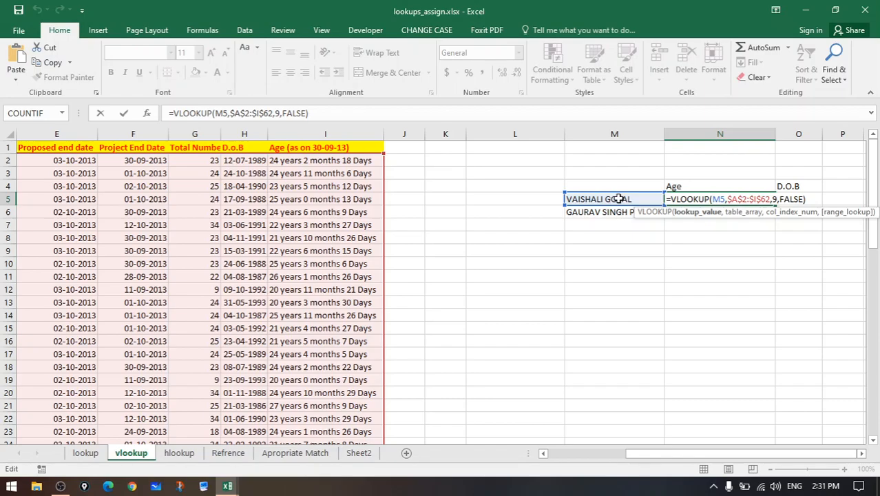
left_click(738, 199)
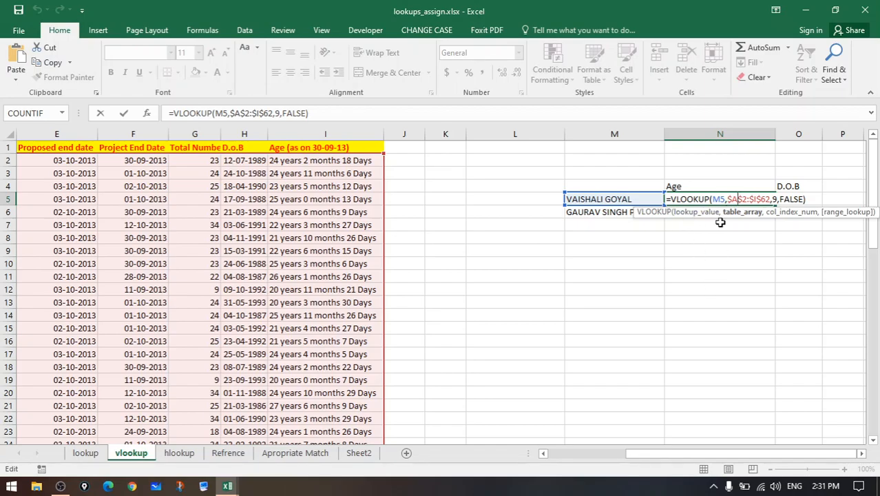
left_click_drag(688, 454, 584, 467)
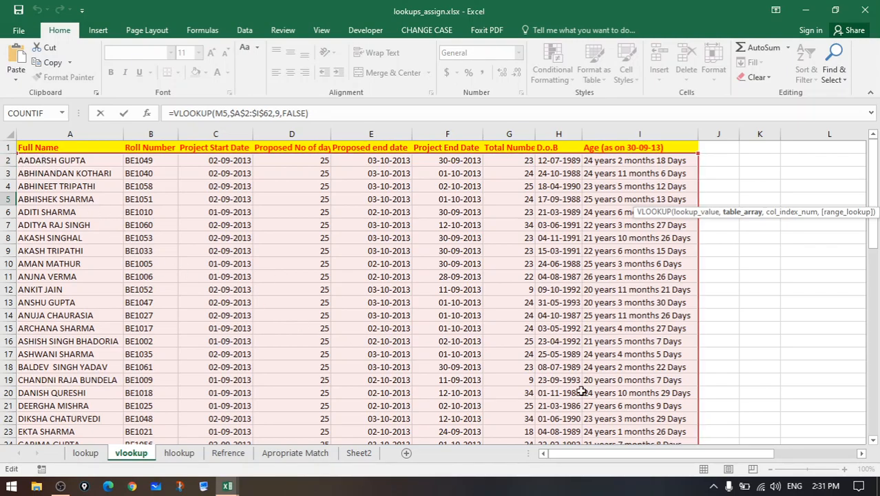
mouse_move(873, 196)
left_mouse_down()
mouse_move(878, 434)
mouse_move(874, 194)
left_mouse_up()
left_click_drag(747, 458, 823, 458)
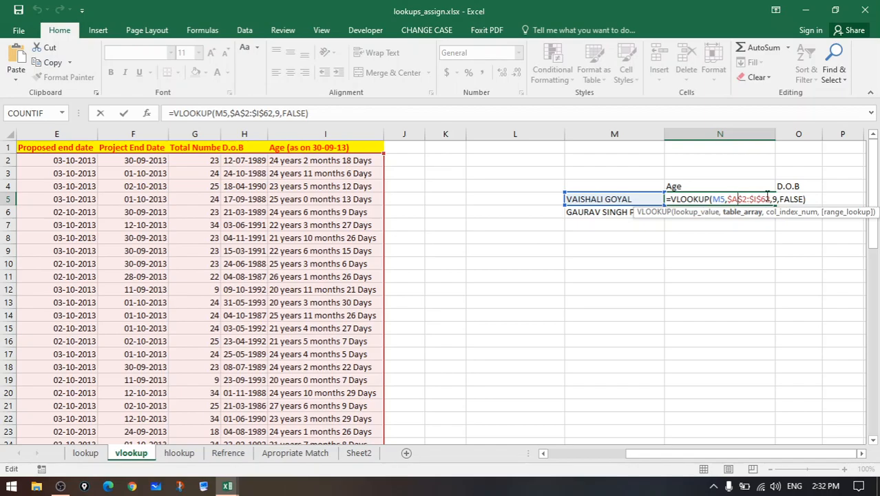
Inspect the column index number 9 of the N5 formula against the Age column in the student records.
left_click(772, 199)
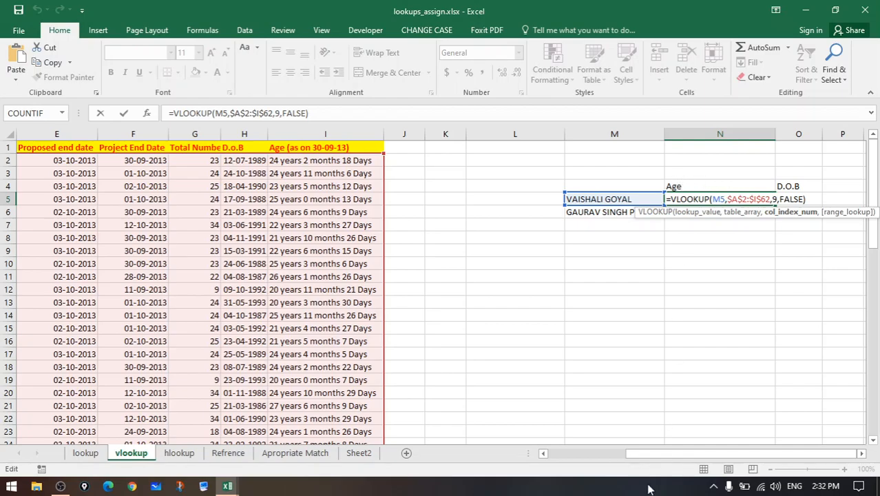
left_click_drag(661, 455, 564, 461)
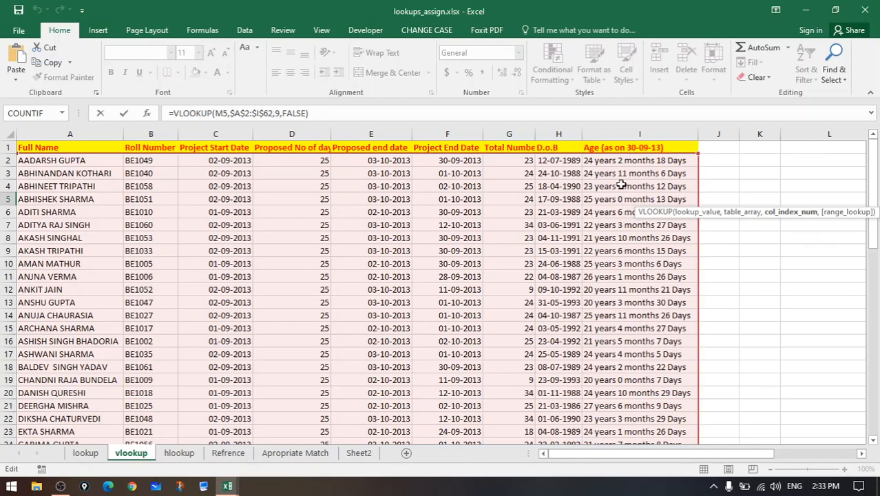
left_click_drag(599, 454, 681, 461)
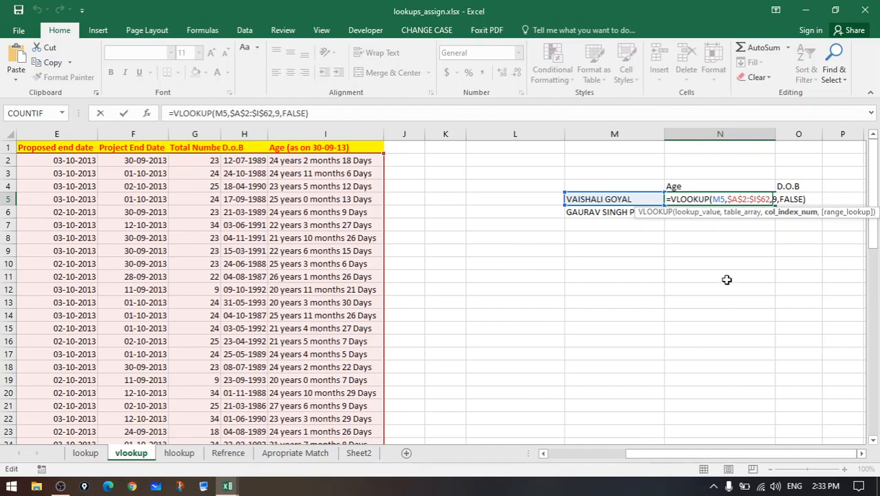
Clear the range lookup argument of the N5 formula, re-enter it as FALSE for an exact match, and check the result for the name in M5.
left_click(789, 199)
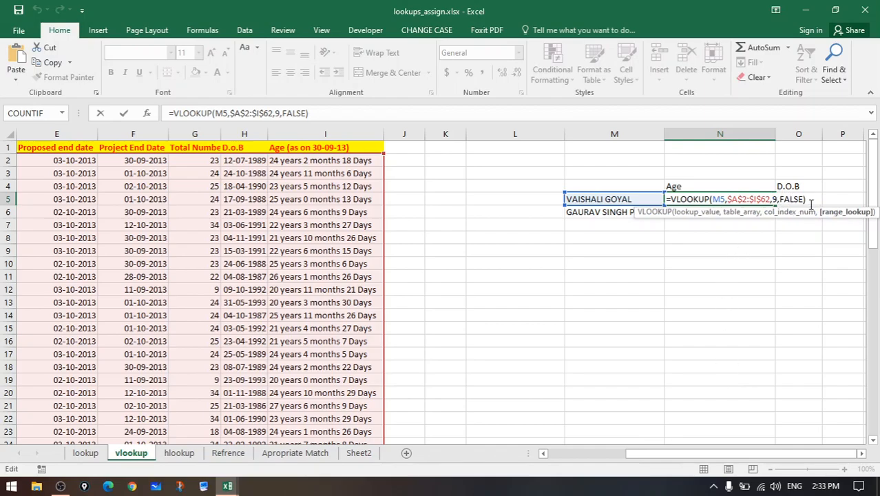
key("Right")
key("Right")
key("BackSpace")
key("BackSpace")
key("BackSpace")
key("BackSpace")
key("BackSpace")
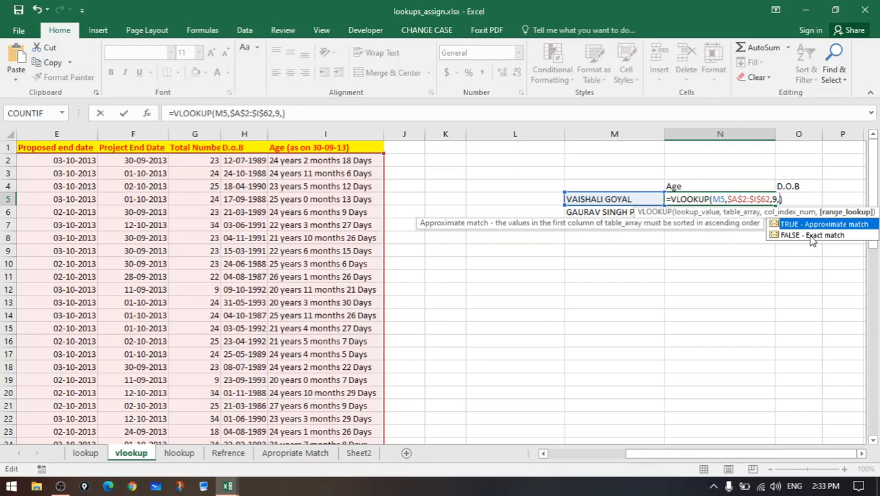
left_click(811, 236)
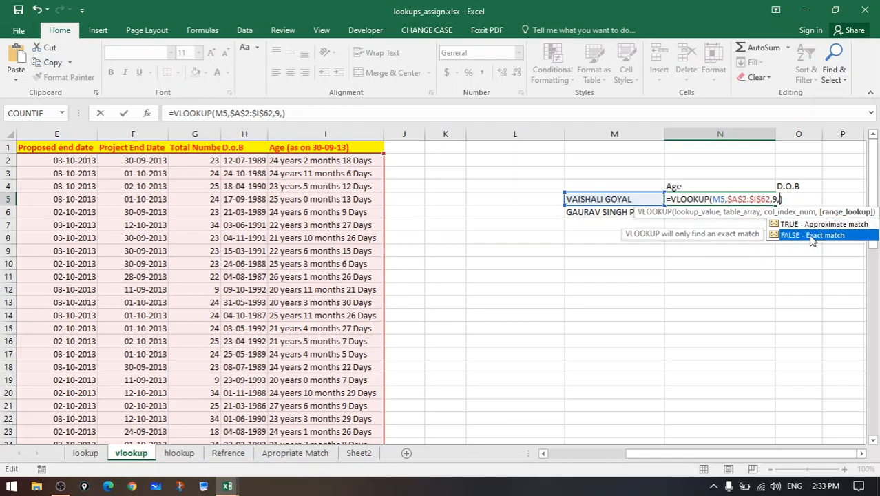
double_click(811, 237)
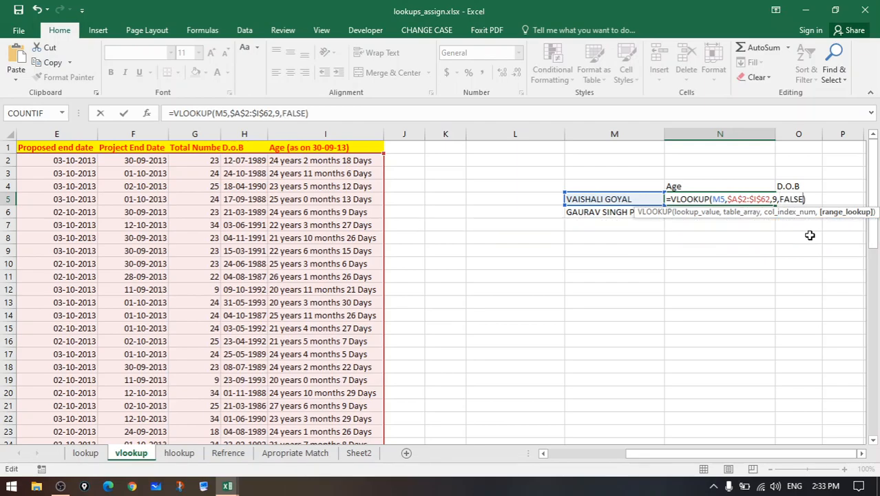
type(")")
key("Return")
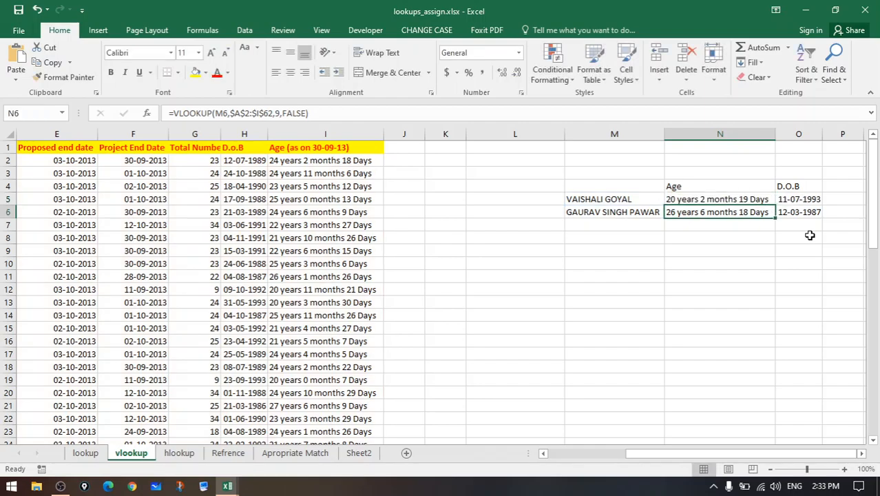
left_click(620, 200)
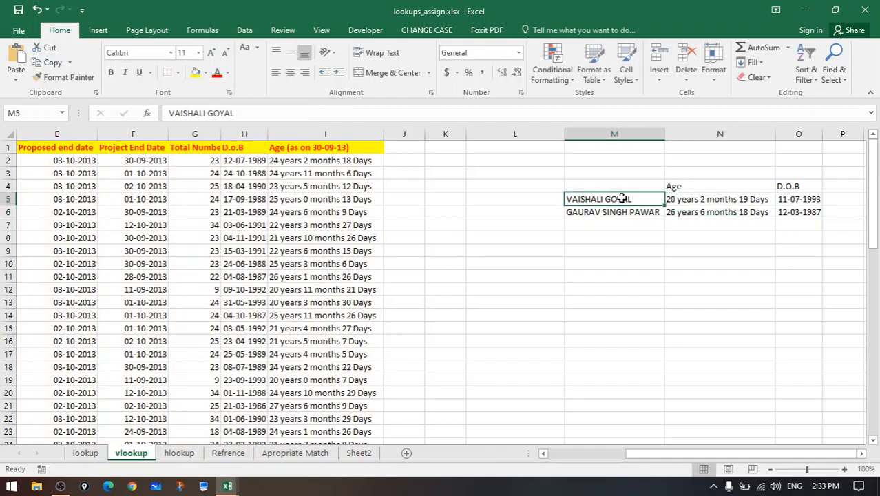
left_click(722, 199)
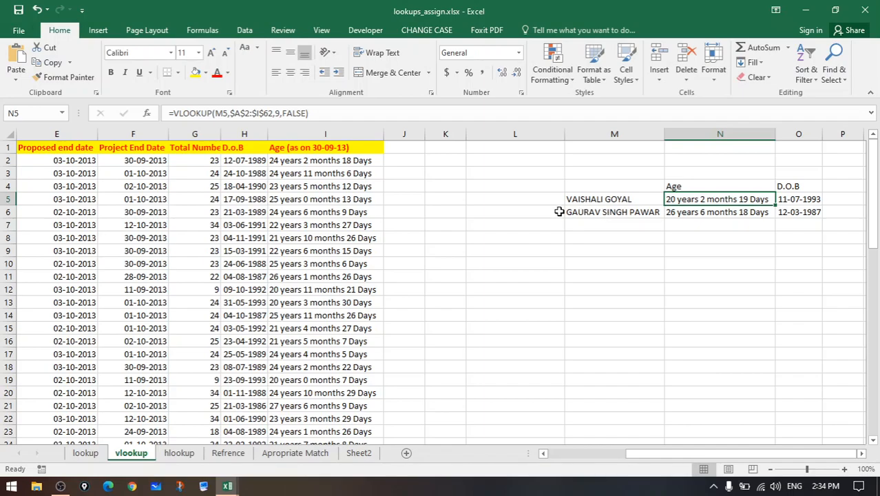
Open the D.O.B VLOOKUP formula in O5 and inspect its lookup value M5 and table array $A$2:$I$62 against the student records.
double_click(797, 199)
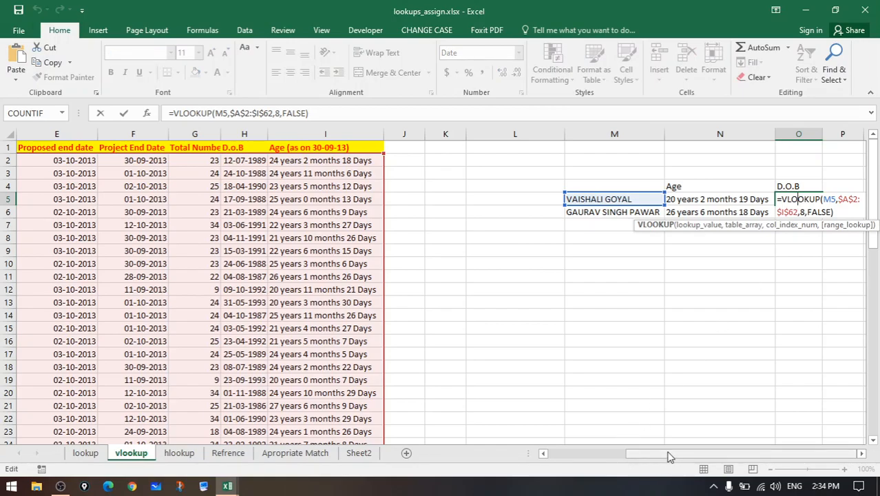
double_click(828, 199)
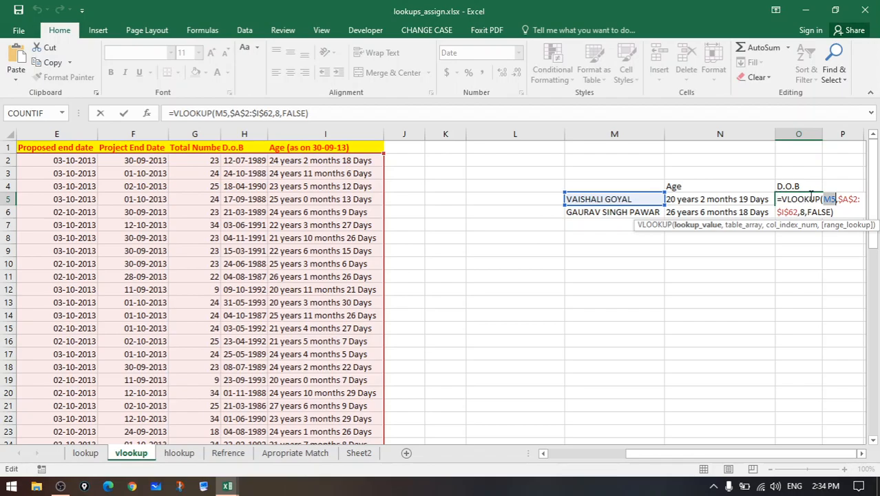
left_click(848, 199)
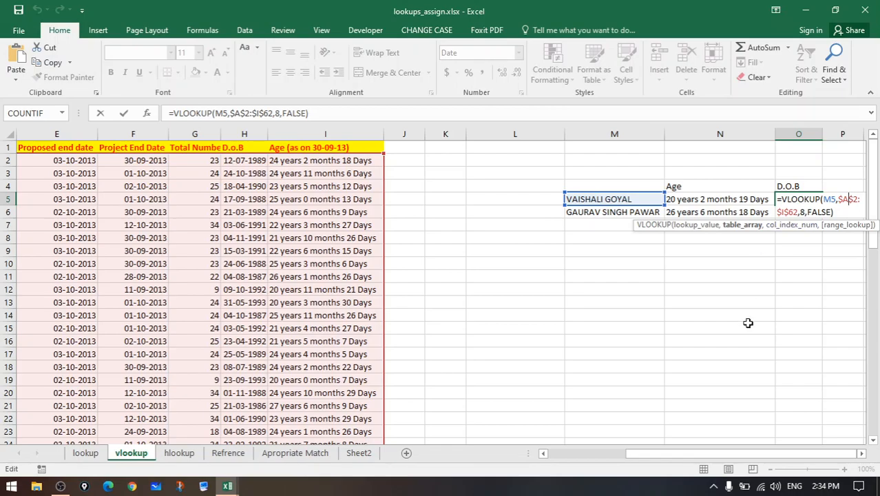
left_click_drag(702, 455, 533, 421)
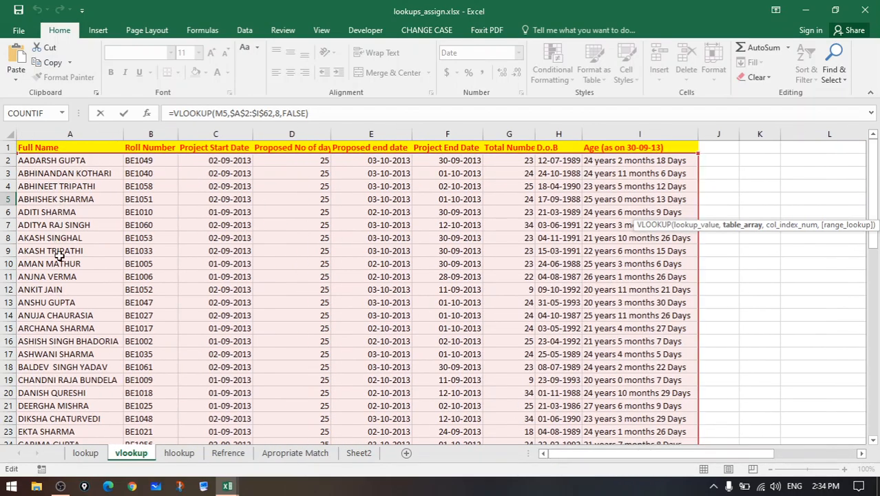
left_click_drag(703, 459, 779, 457)
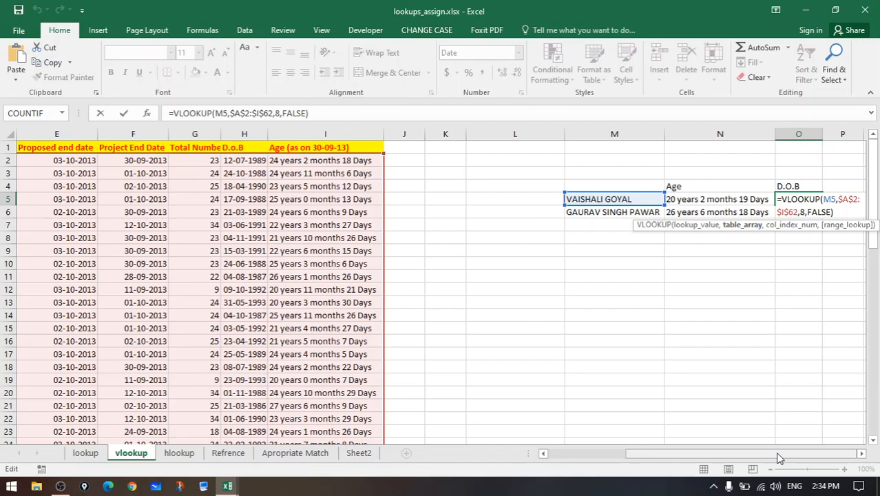
Inspect the column index number and range lookup arguments of the O5 formula, close it and check the D.O.B result.
left_click(804, 212)
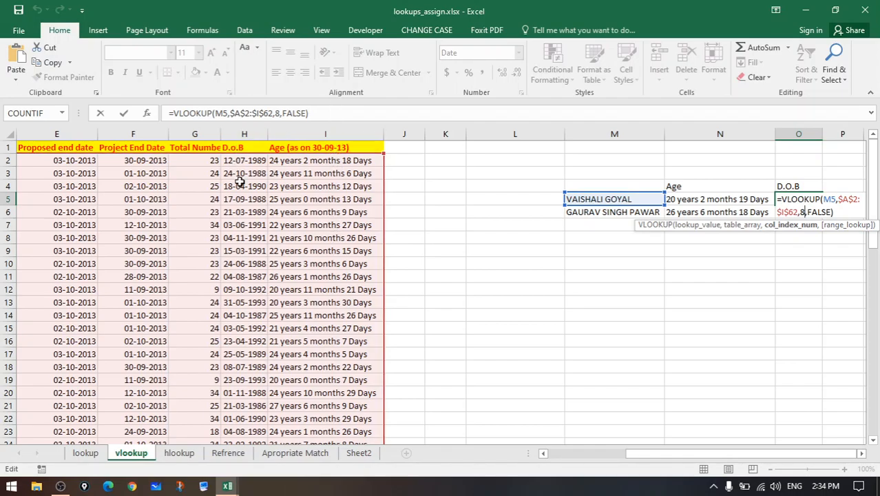
left_click(815, 212)
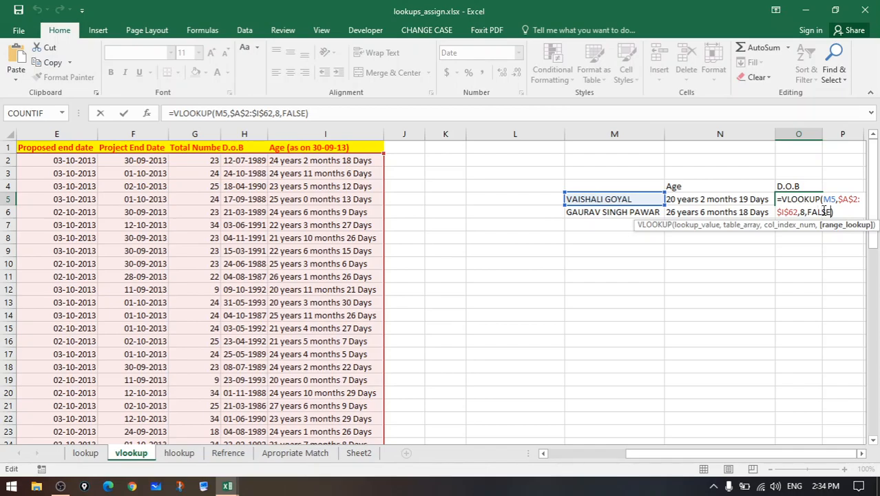
key("Return")
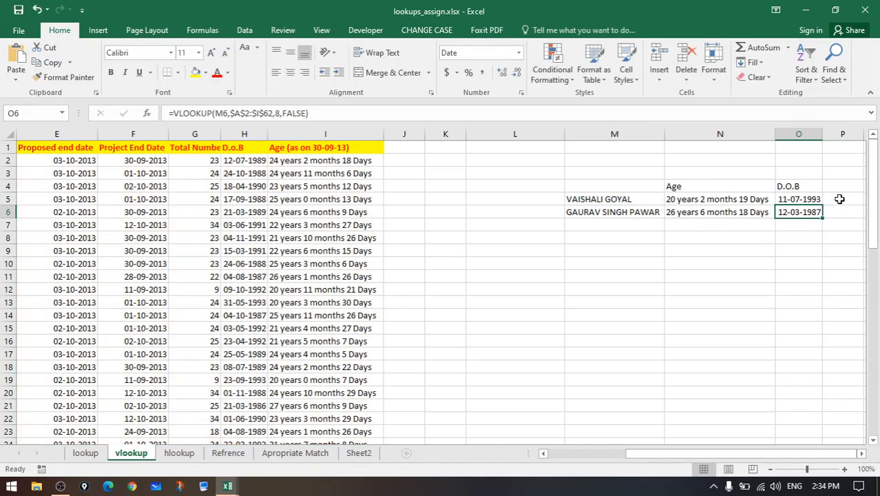
left_click(817, 200)
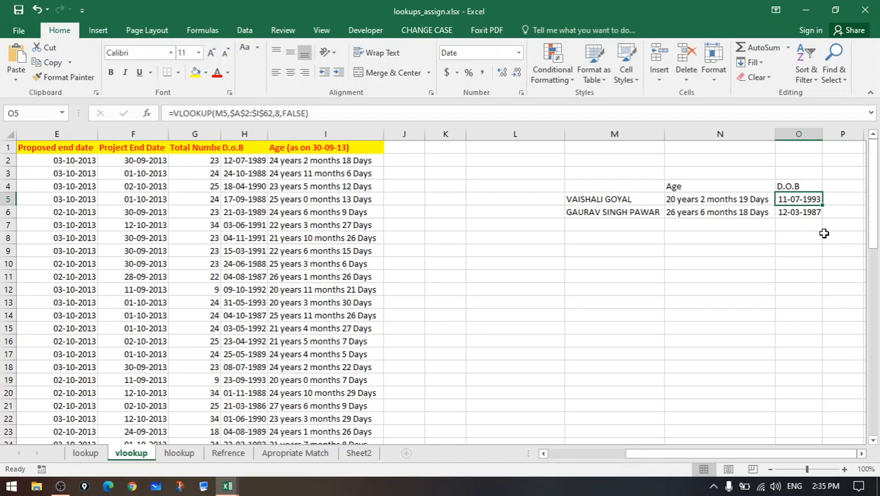
Compare the vertical student records on the vlookup sheet with the horizontal records on the hlookup sheet.
key("ctrl+Page_Down")
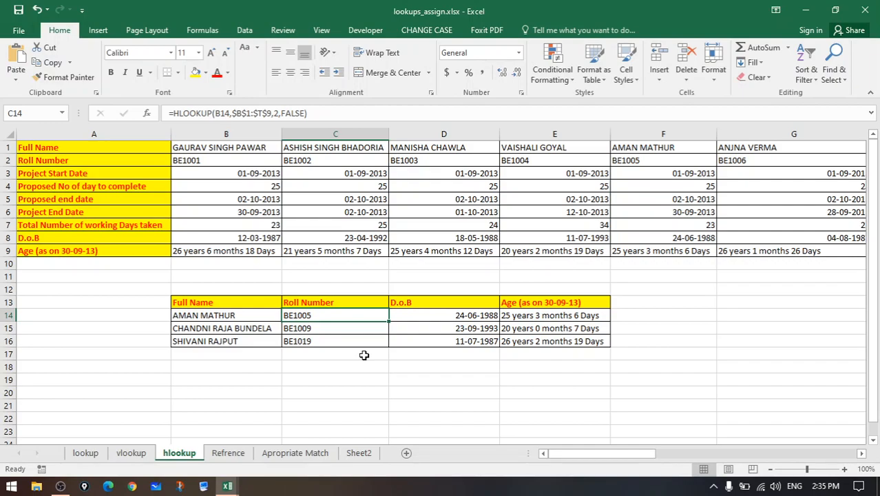
left_click(124, 453)
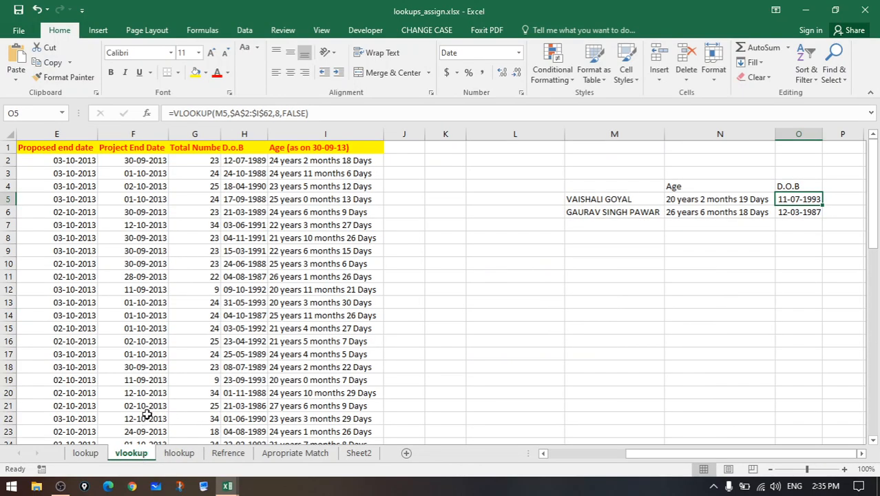
left_click_drag(664, 454, 572, 464)
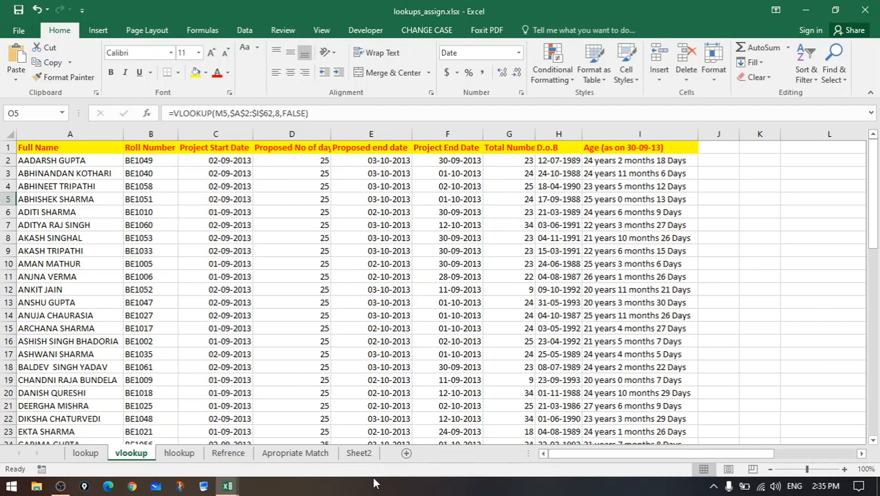
left_click(179, 453)
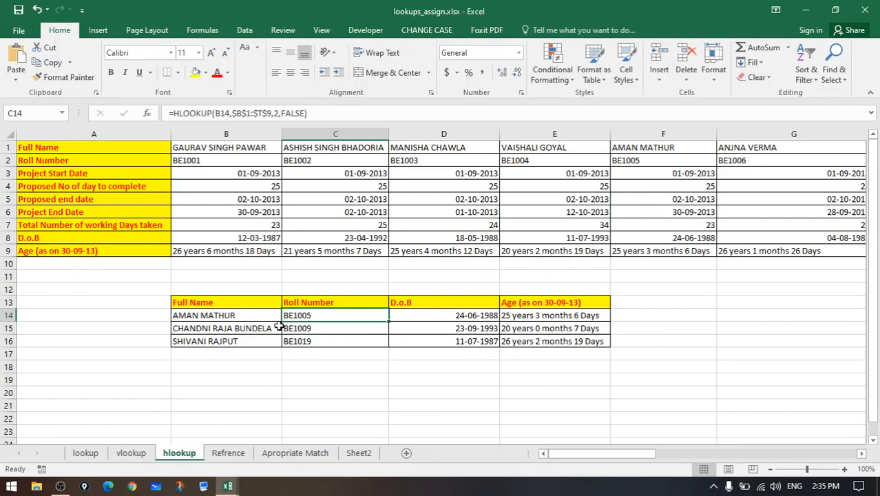
Examine the full names in B14:B16 and look across the horizontal student records above them.
left_click(215, 317)
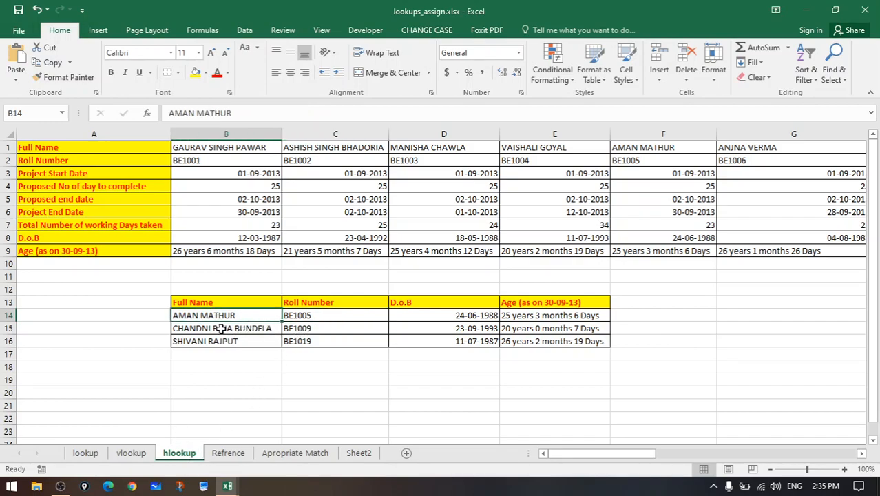
left_click(221, 330)
left_click(226, 340)
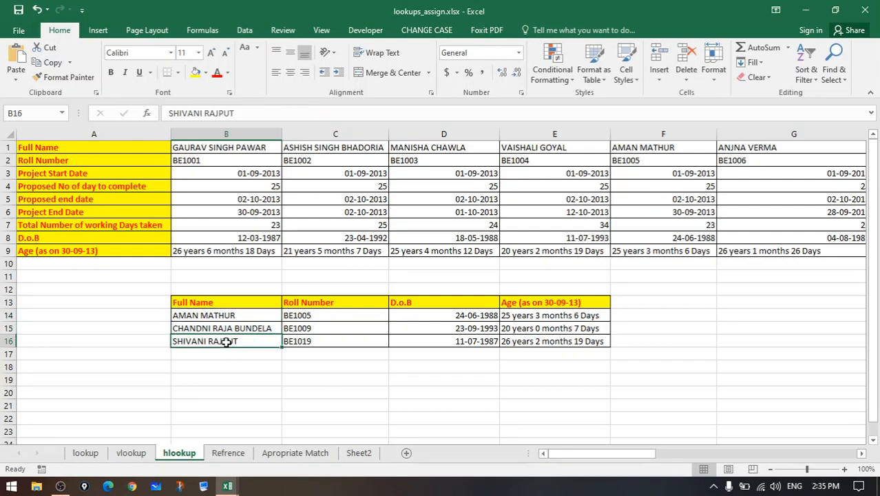
left_click(220, 315)
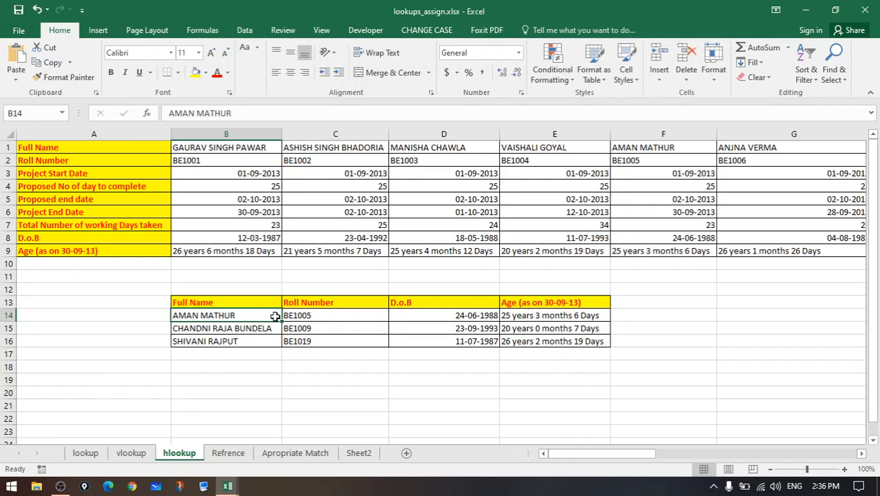
left_click_drag(568, 456, 717, 453)
left_click_drag(695, 452, 544, 459)
Open the Roll Number HLOOKUP formula in C14 and inspect its lookup value B14 and table array $B$1:$T$9.
left_click(317, 317)
double_click(326, 315)
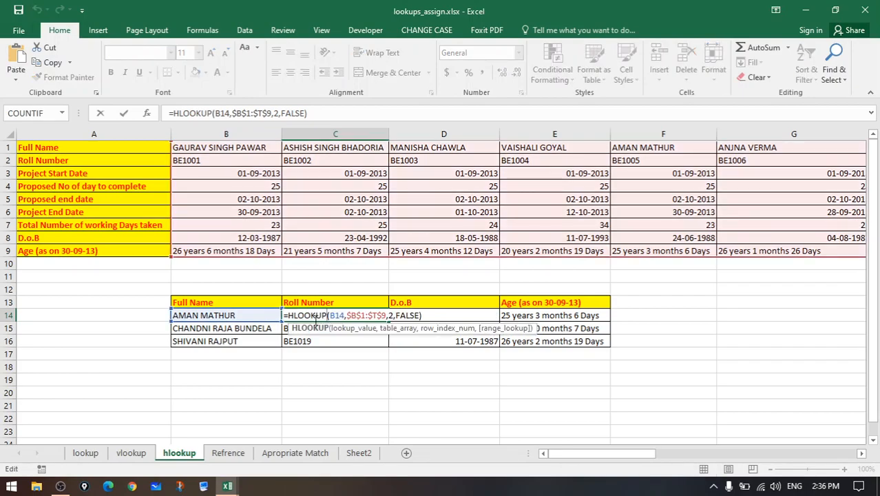
left_click(335, 316)
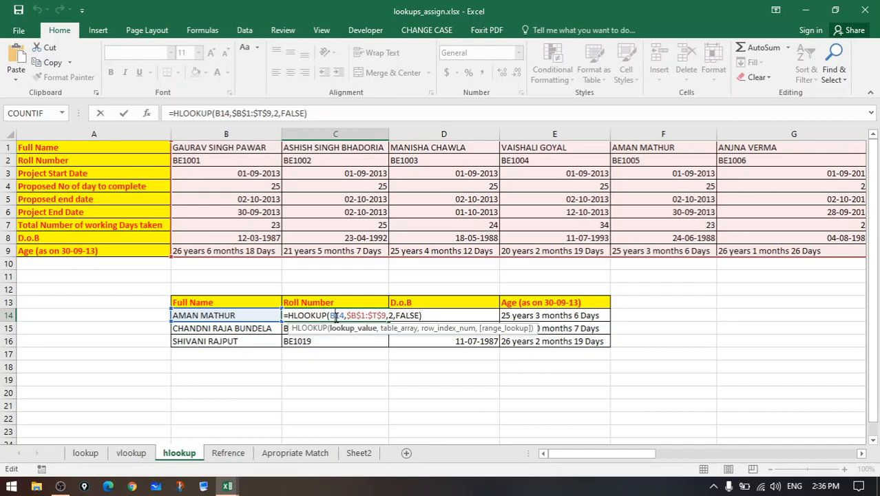
left_click(241, 314)
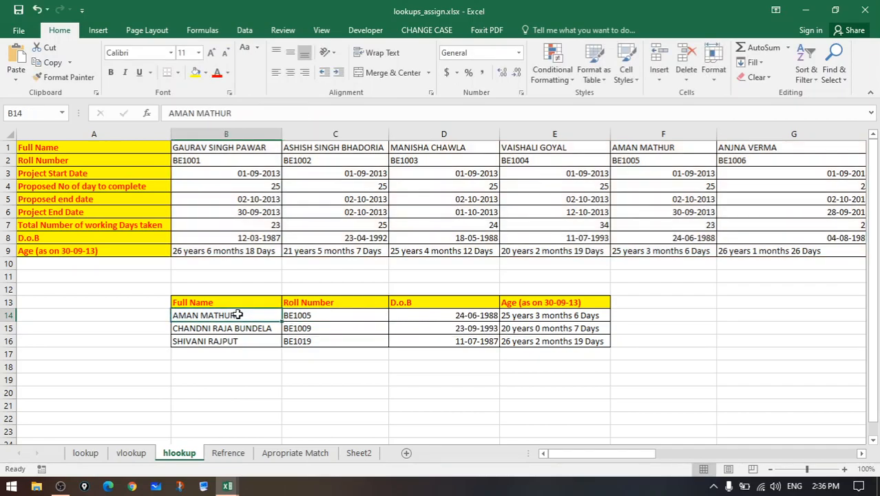
double_click(320, 316)
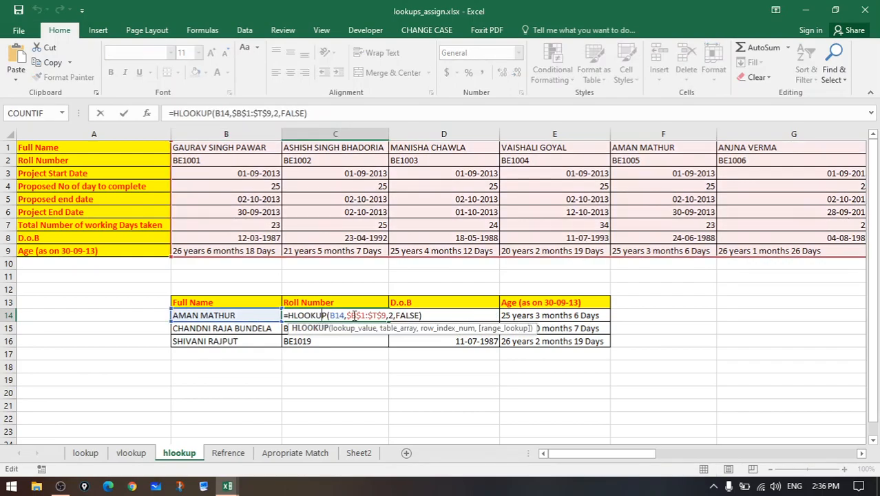
left_click(351, 315)
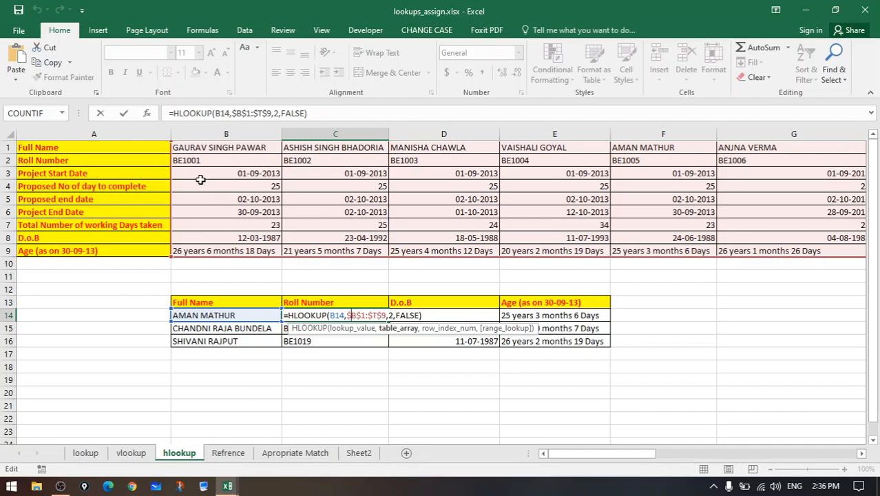
left_click_drag(598, 456, 561, 466)
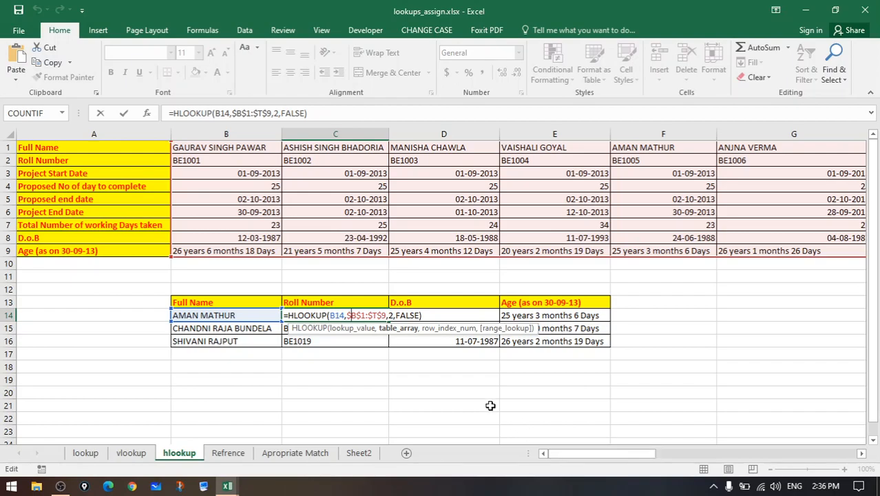
Inspect the row index number and range lookup arguments of the C14 formula against the record rows, and close the formula.
left_click(390, 315)
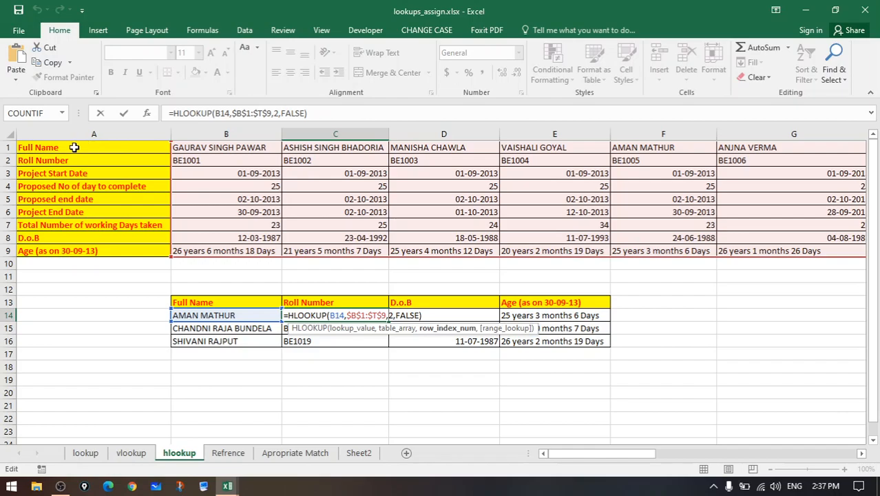
left_click(399, 314)
double_click(403, 314)
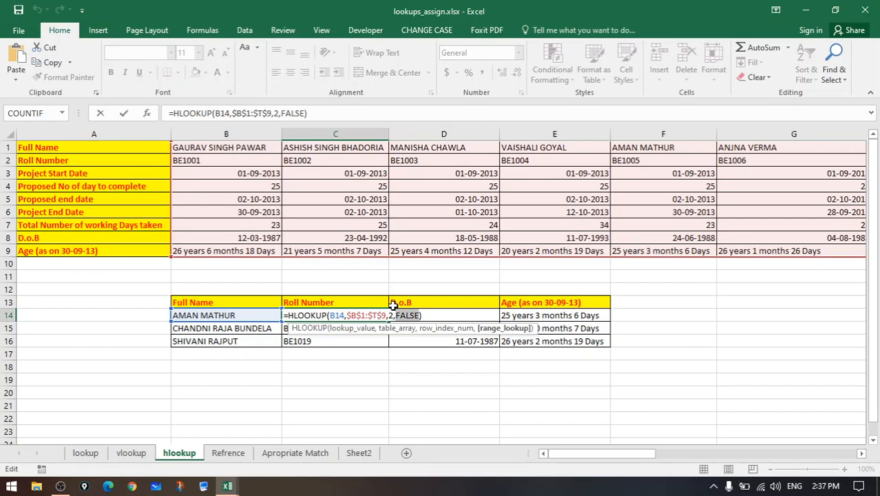
key("Right")
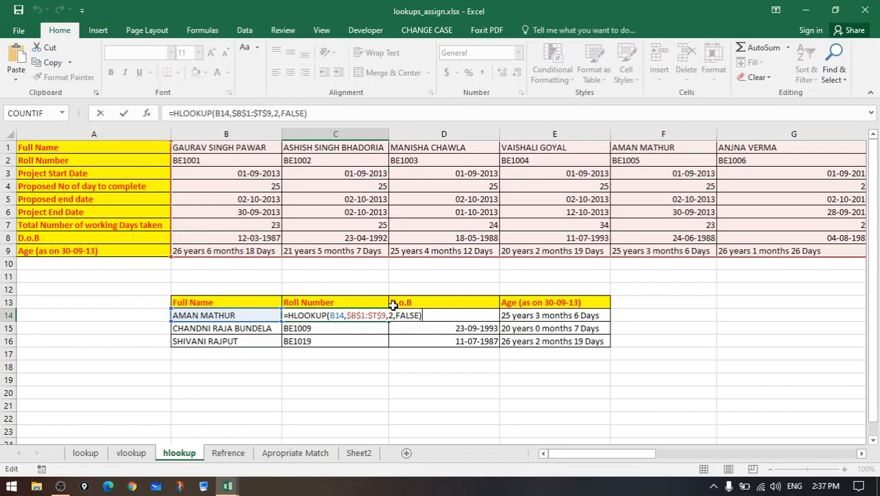
key("Return")
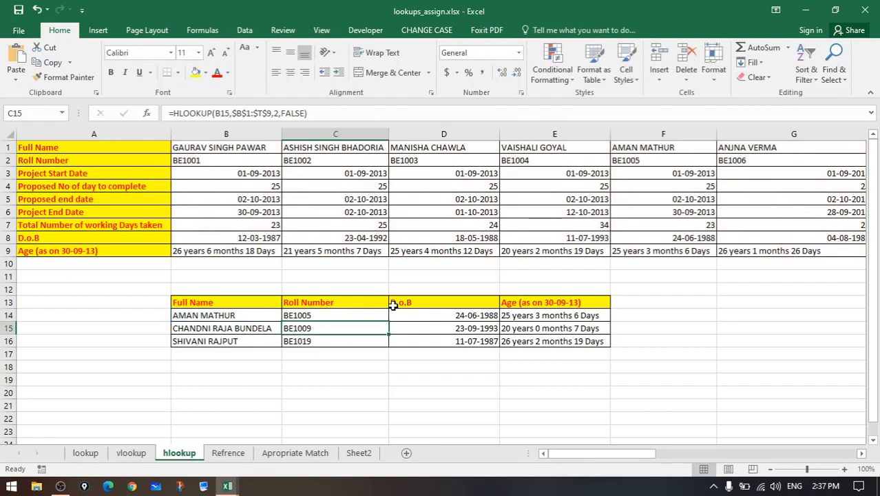
Check the roll number returned in C14 against the source roll number in F2.
left_click(321, 316)
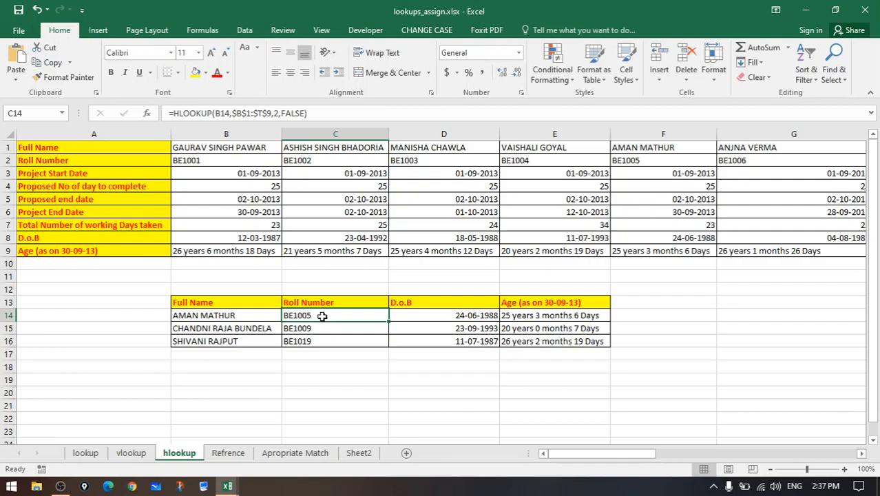
left_click(628, 161)
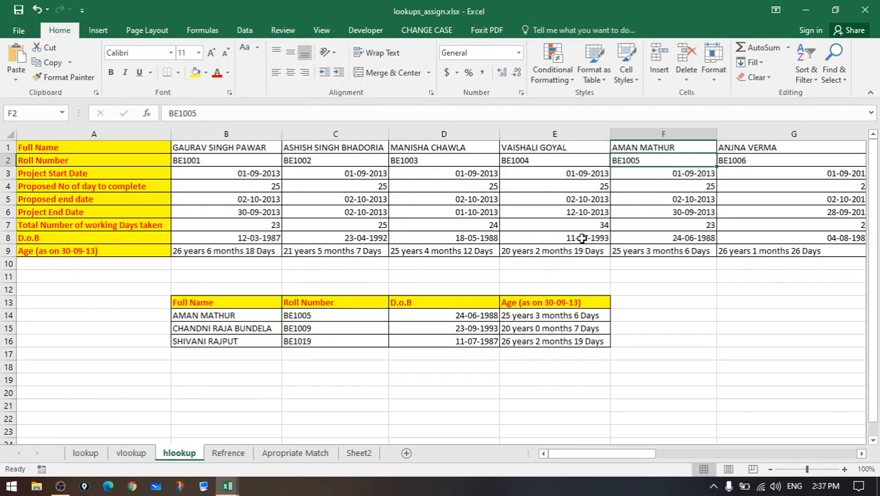
left_click(343, 313)
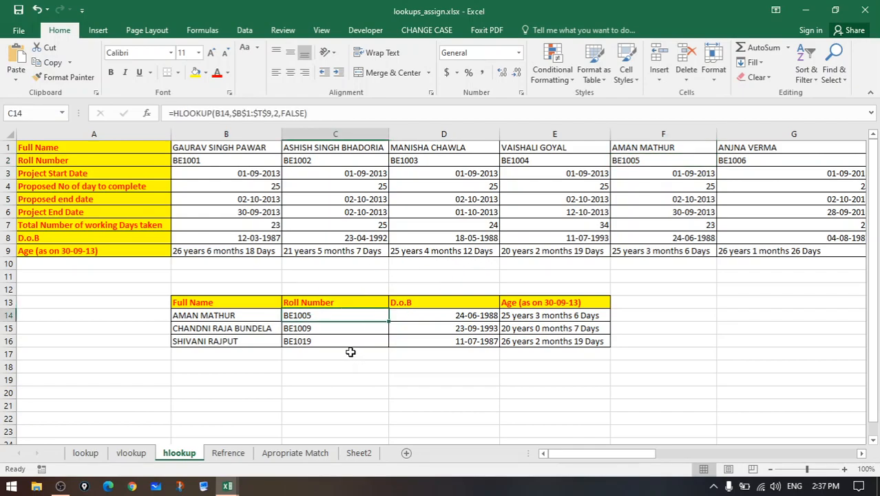
Inspect the arguments of the D.o.B HLOOKUP formula in D14 against B14 and the student records, and check its result.
double_click(444, 315)
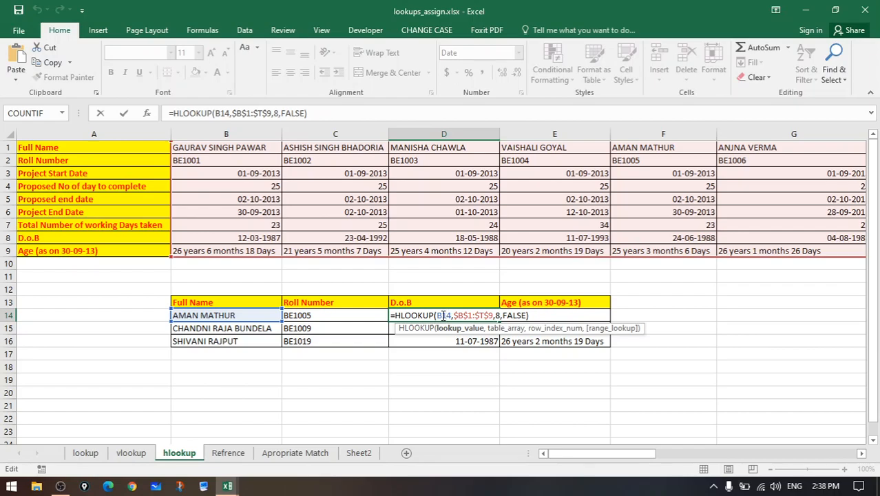
left_click(225, 315)
double_click(463, 314)
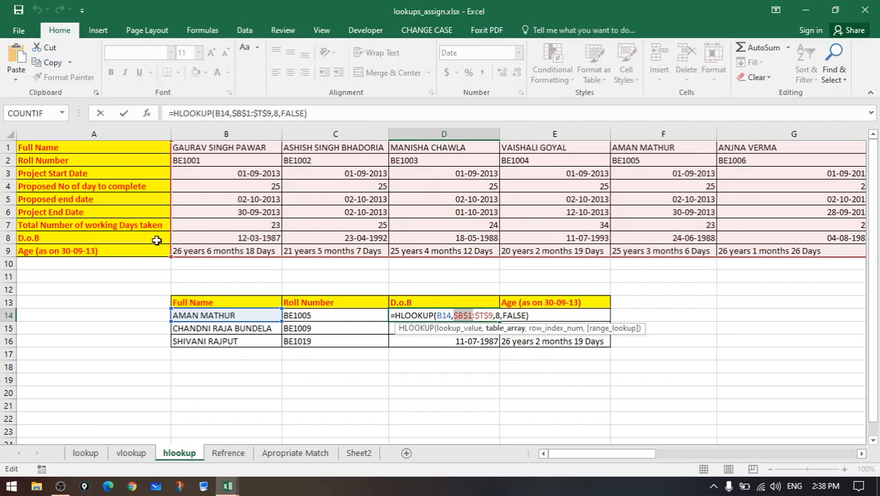
double_click(512, 316)
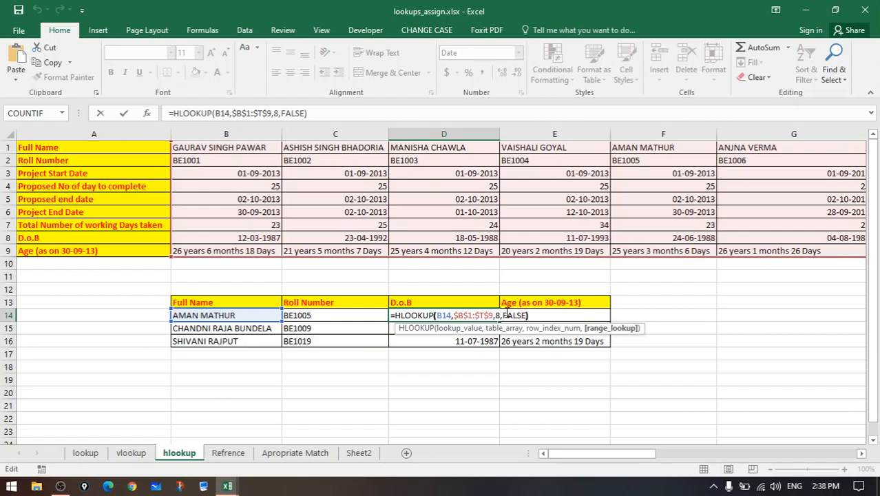
key("Return")
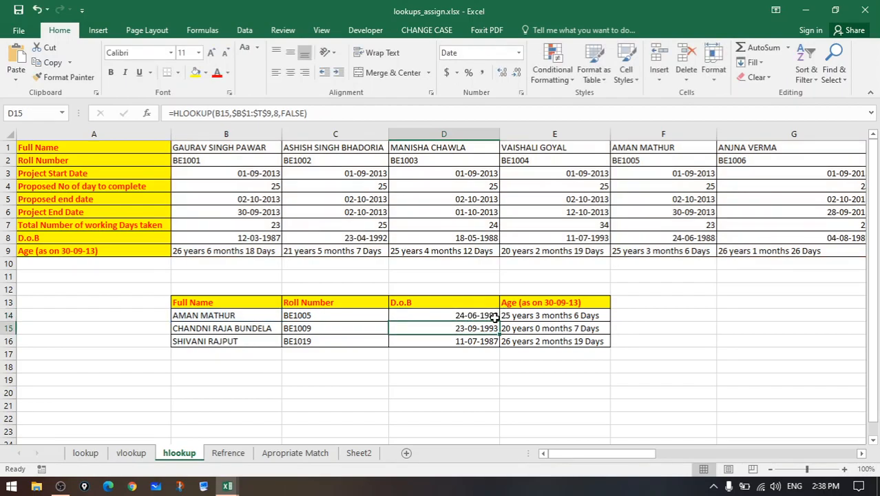
left_click(490, 316)
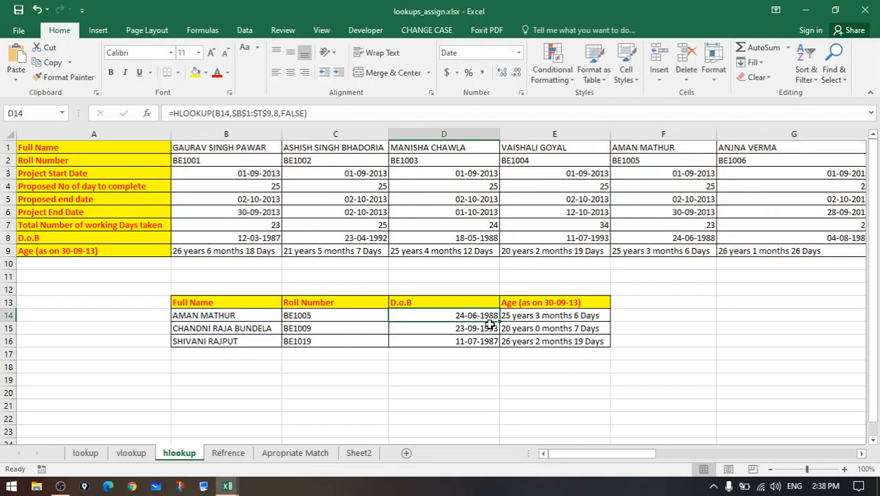
Inspect the lookup value, table array, row index number and range lookup arguments of the Age HLOOKUP formula in E14, and close the formula.
double_click(530, 315)
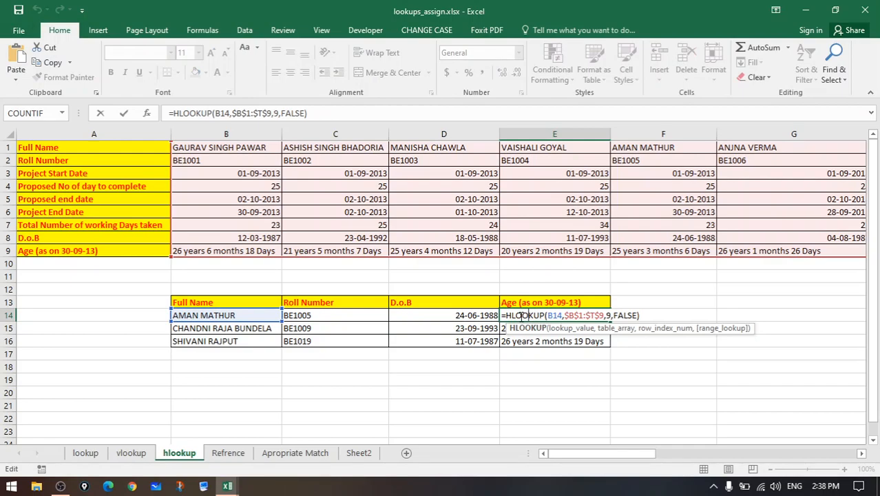
double_click(552, 316)
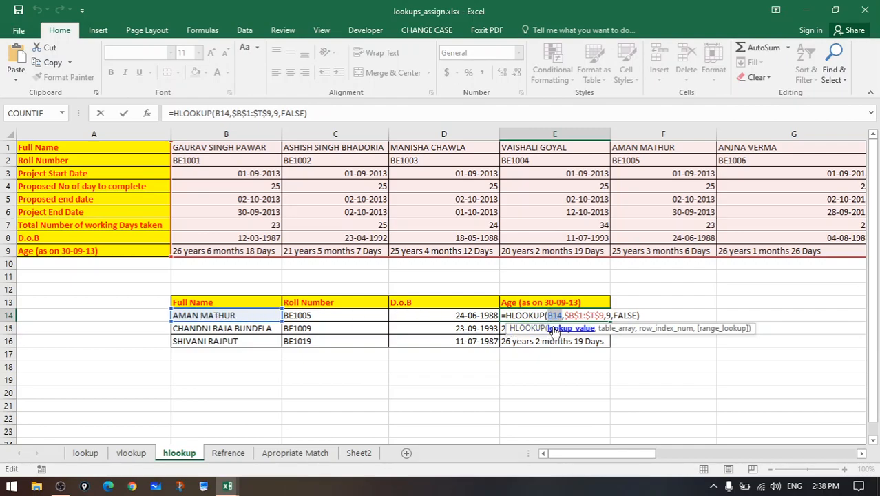
double_click(570, 315)
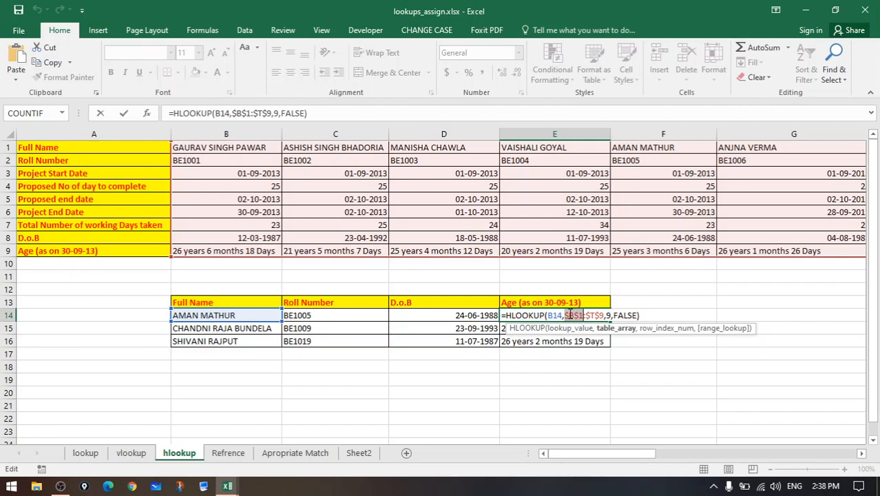
left_click_drag(570, 315, 605, 315)
left_click(606, 315)
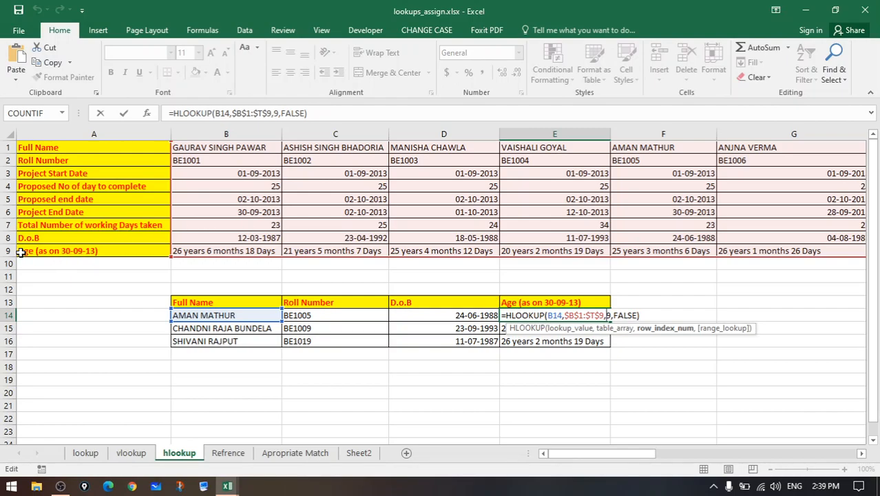
left_click(623, 315)
double_click(624, 315)
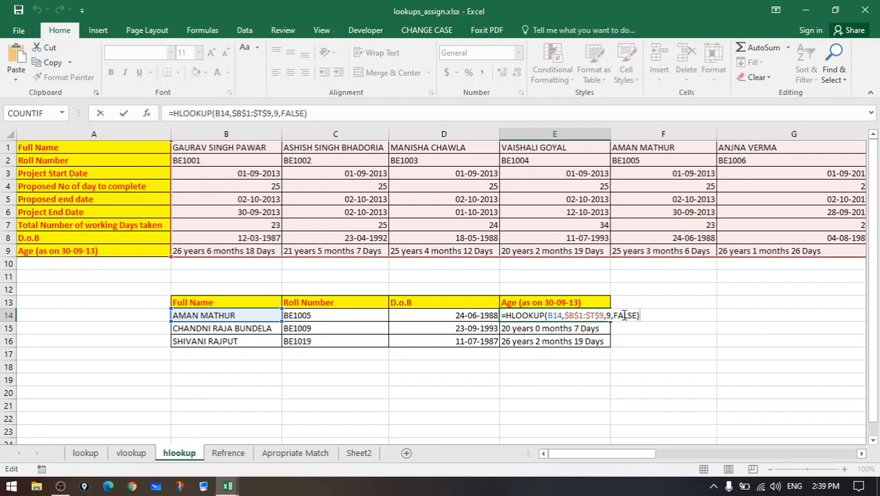
key("Return")
left_click(595, 315)
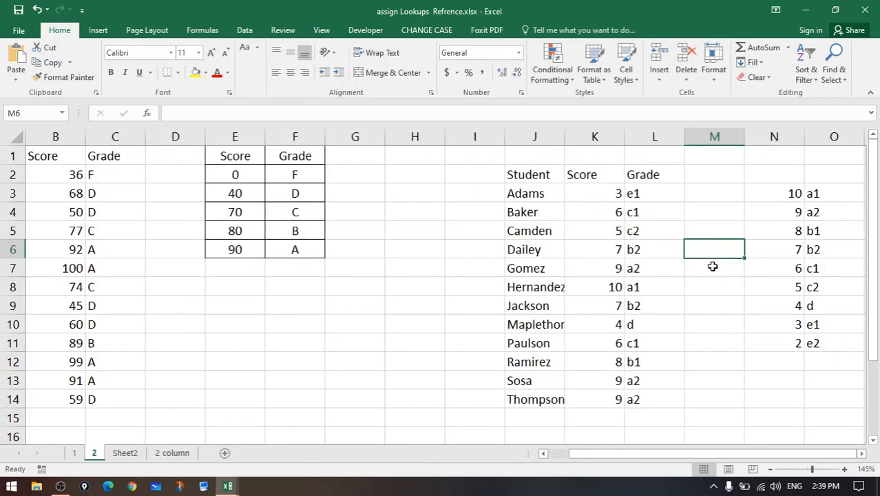
Review the Student, Score and Grade table in J2:L14 and the grade formula in L3.
left_click(523, 190)
left_click_drag(518, 175, 642, 403)
left_click(725, 355)
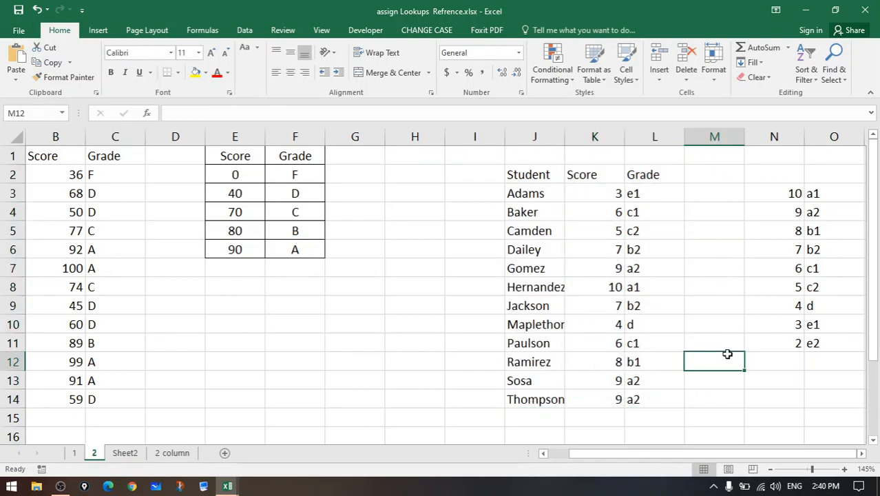
left_click(654, 194)
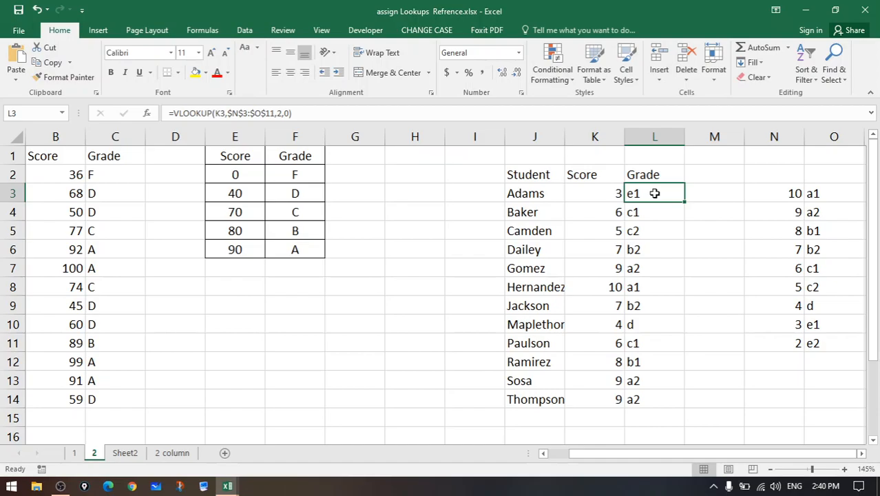
Examine the score and grade pairs in N3:O5 of the reference table and the student scores in K3:K14.
left_click(792, 193)
left_click(829, 193)
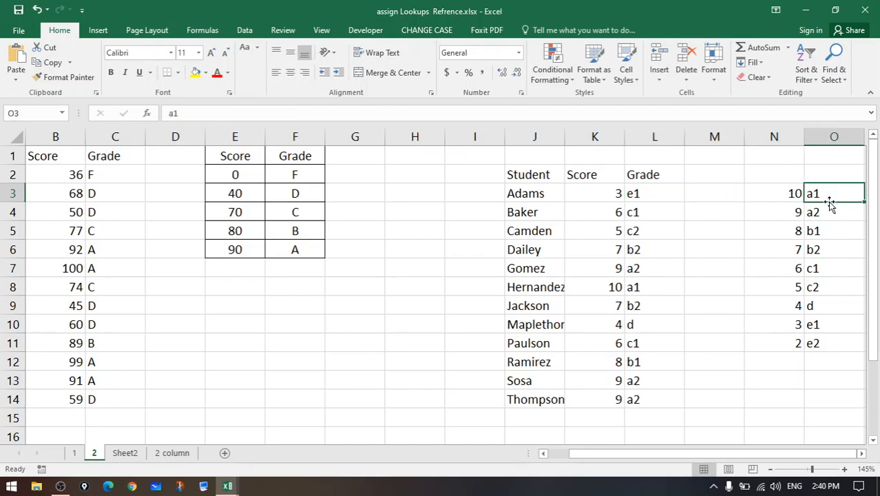
left_click(796, 212)
left_click(830, 208)
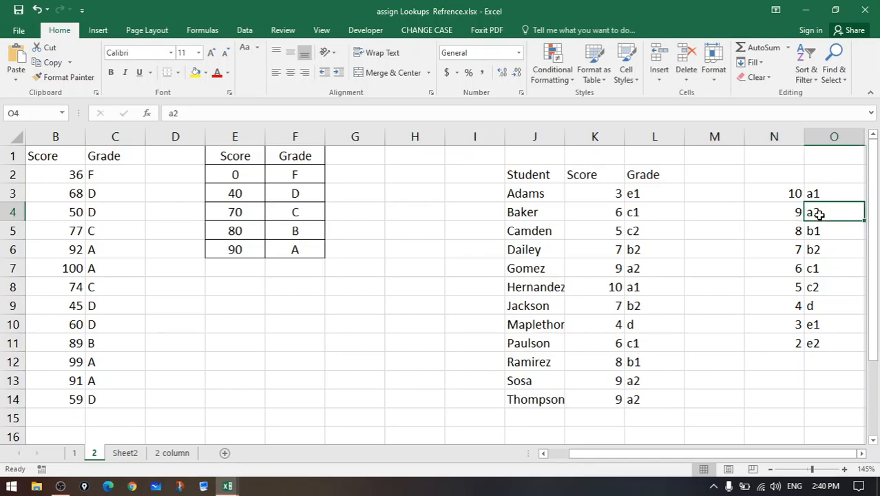
left_click(795, 228)
left_click(827, 229)
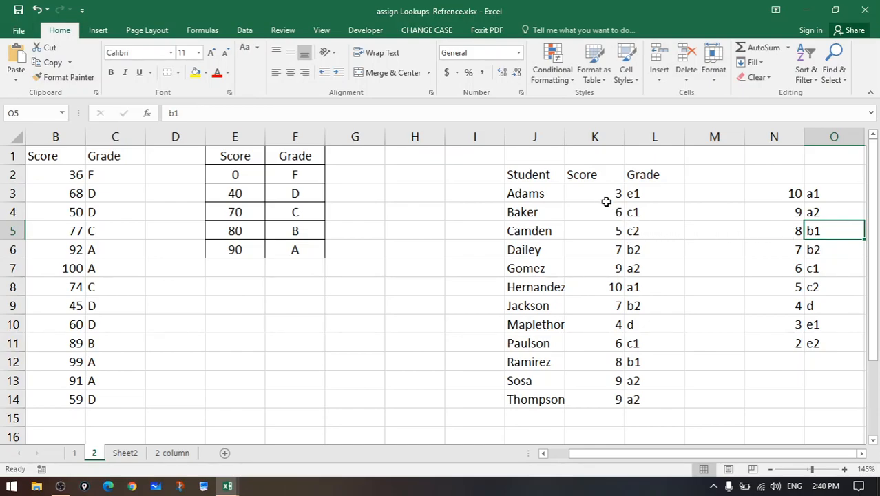
left_click_drag(606, 200, 597, 397)
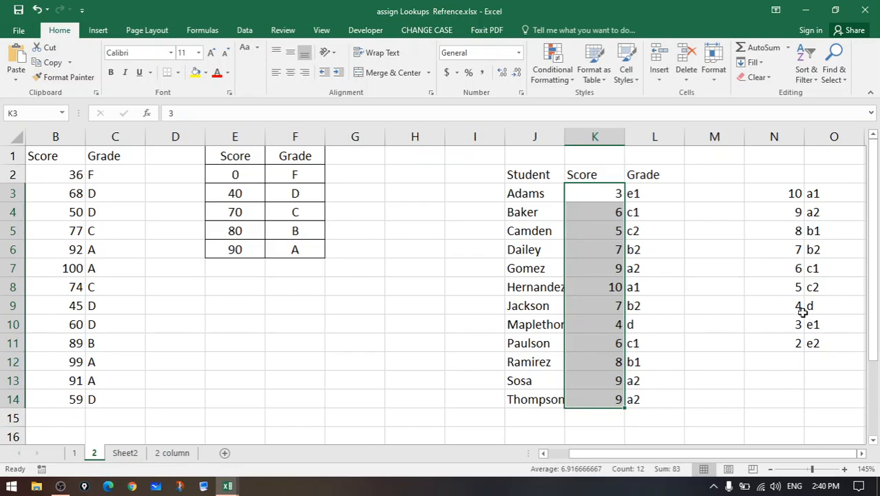
Inspect the lookup value K3, table array $N$3:$O$11, column index and range lookup arguments of the L3 VLOOKUP formula, and close it.
left_click(660, 194)
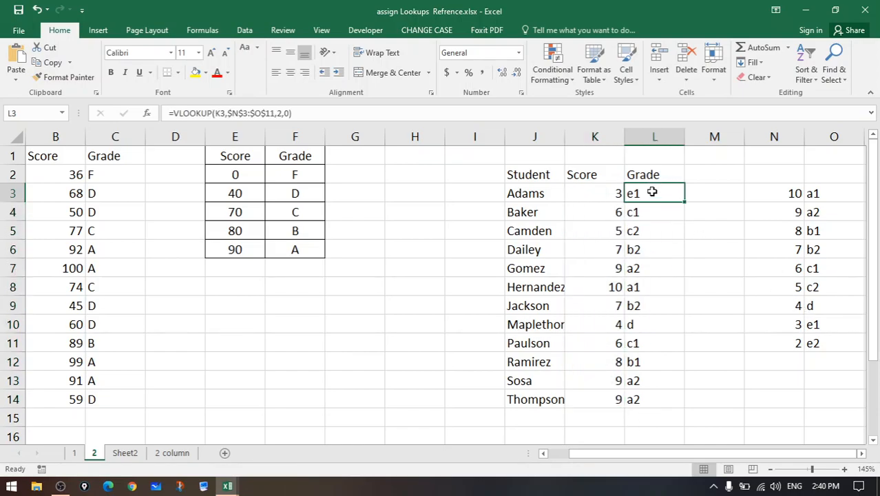
double_click(651, 193)
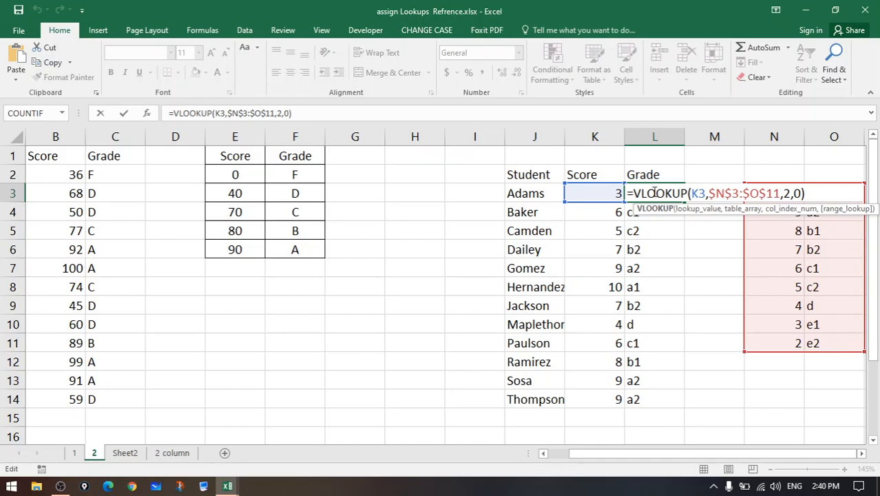
left_click(697, 194)
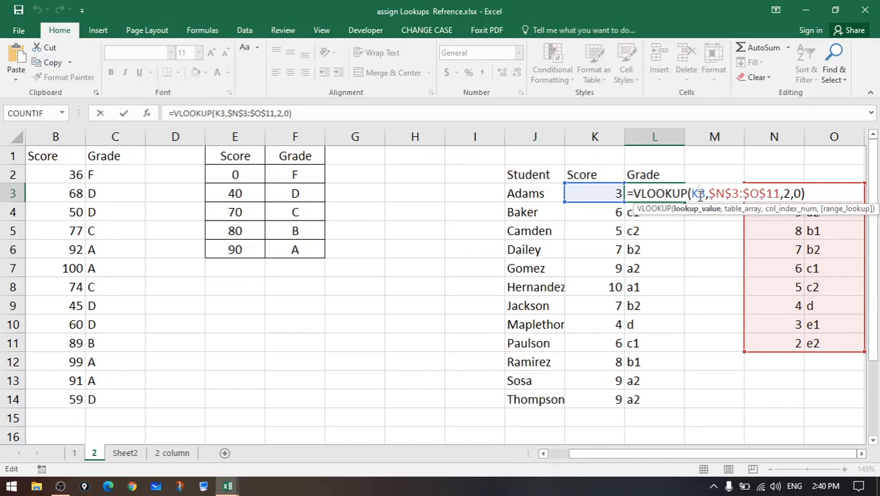
double_click(698, 193)
left_click(729, 194)
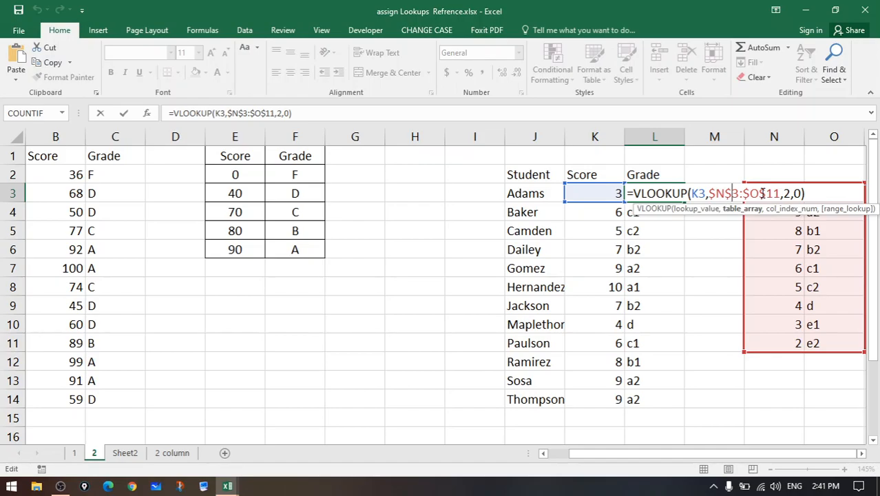
left_click(784, 195)
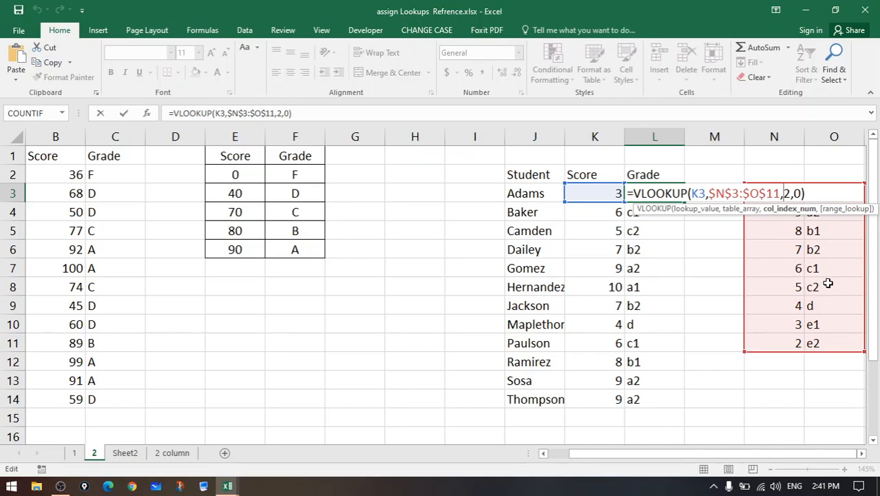
left_click(797, 193)
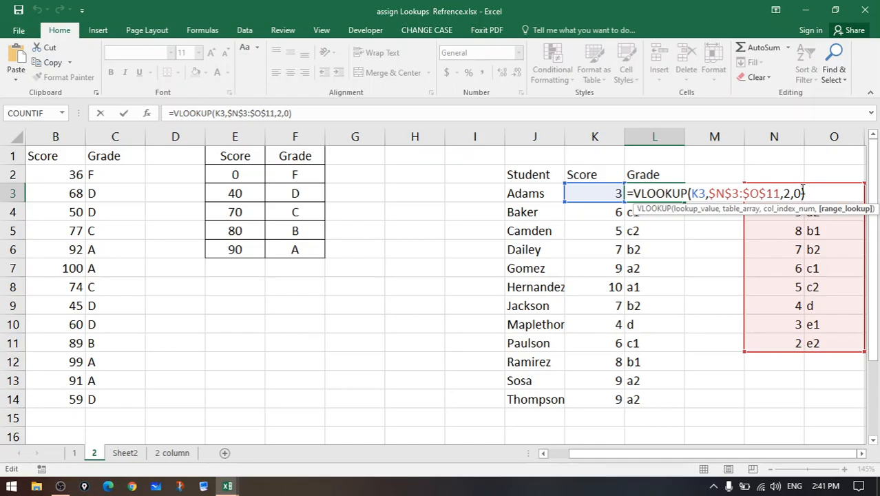
key("Return")
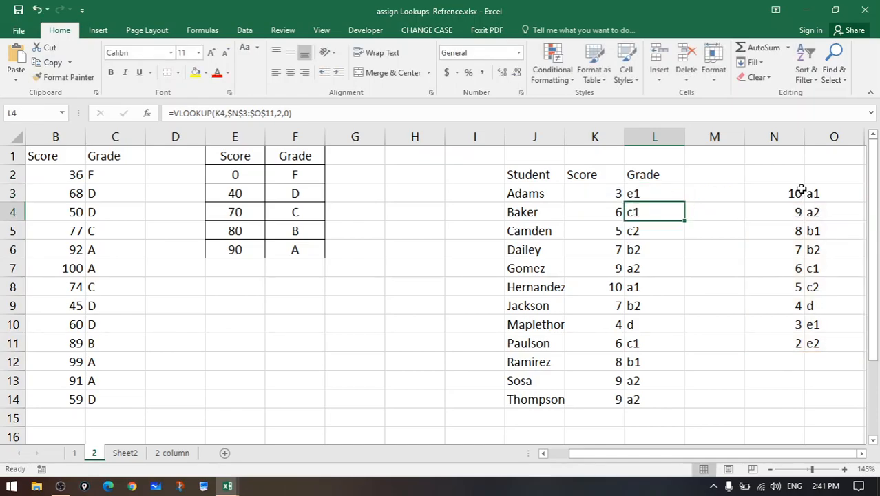
Check the grade returned in L3 against its matching grade in O10 and score in N10.
left_click(658, 198)
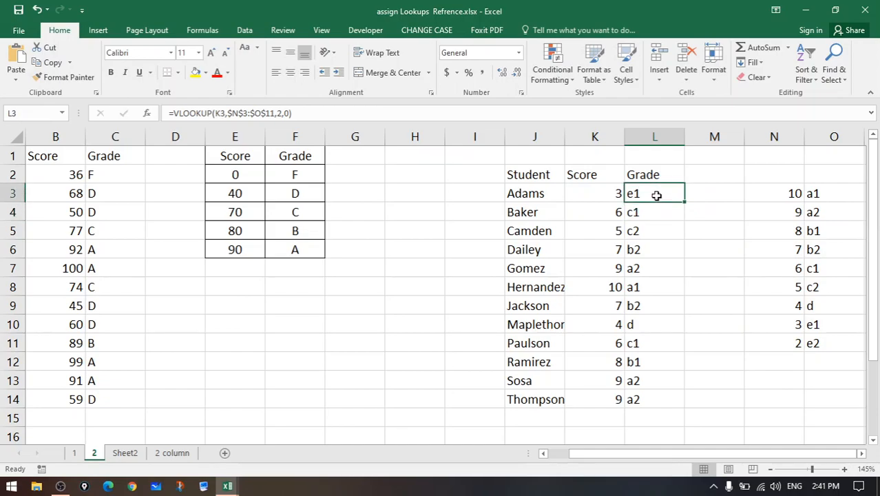
left_click(827, 325)
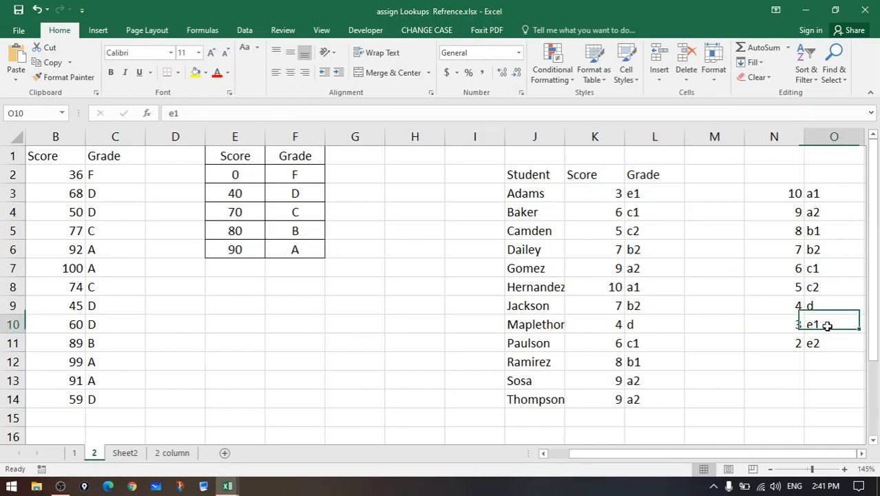
left_click(792, 325)
Set the score in K3 to 5 and check the grade the VLOOKUP formula returns in L3.
left_click(613, 193)
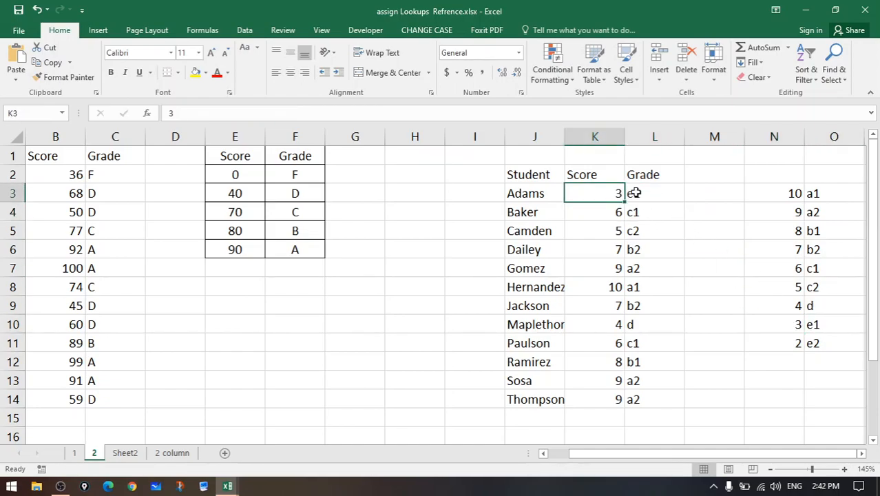
type("5")
key("Return")
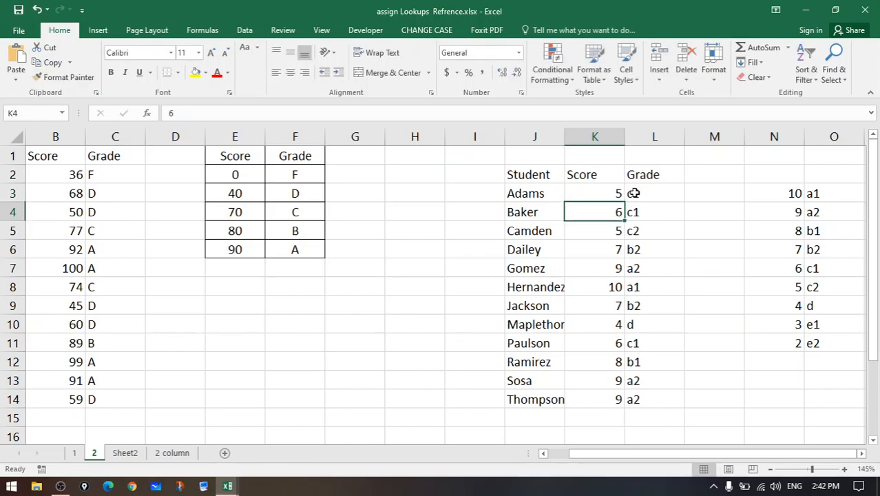
left_click(651, 194)
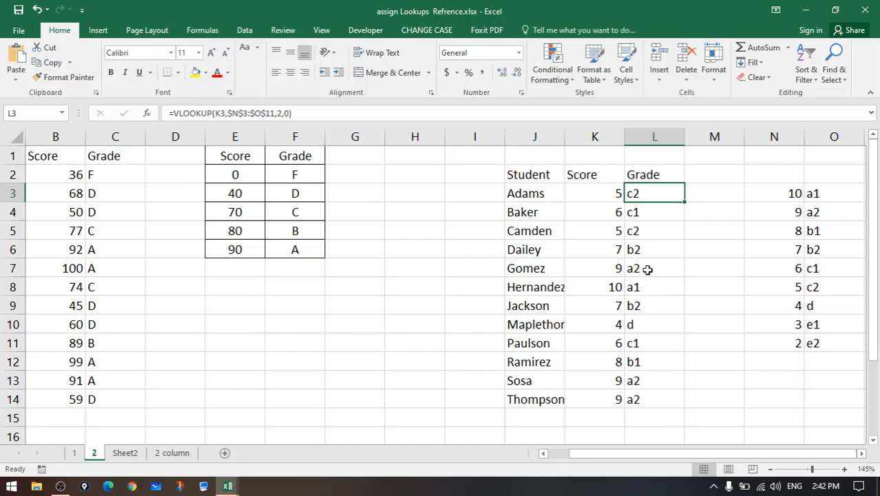
left_click(601, 195)
left_click(661, 198)
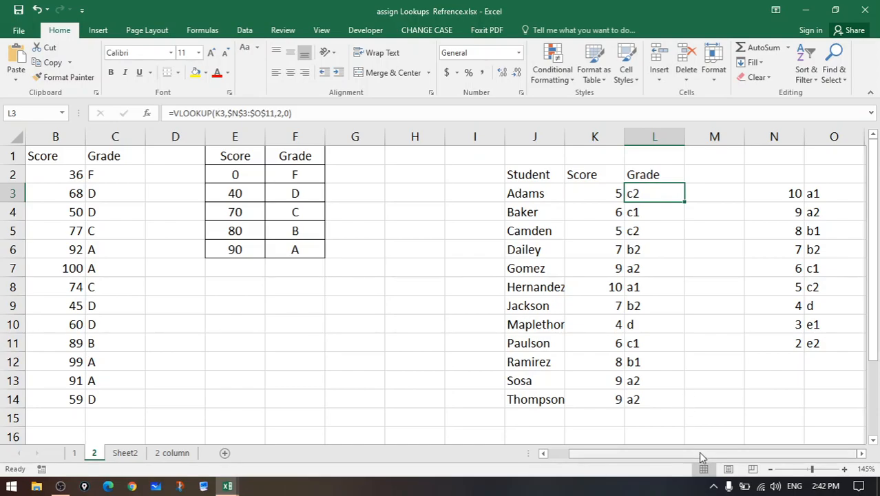
Examine the Score and Grade scale in E1:F6, comparing the first threshold in E2 with its grade in F2.
left_click_drag(648, 452, 615, 458)
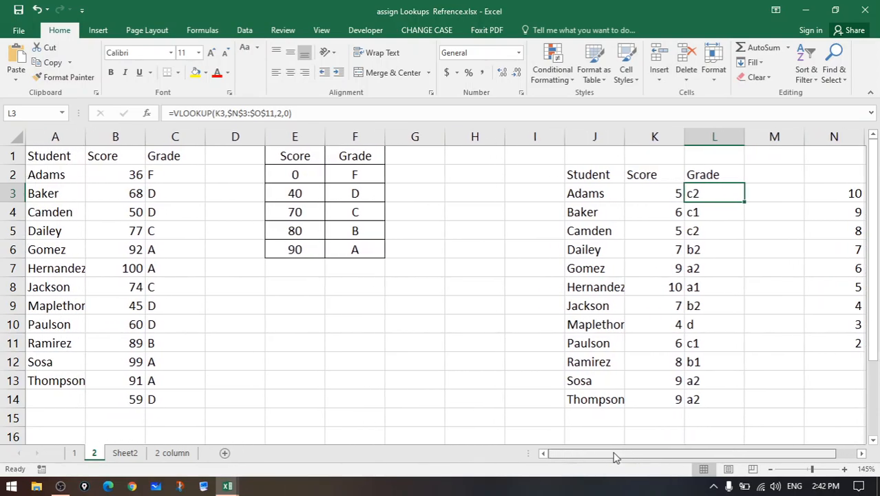
left_click(337, 173)
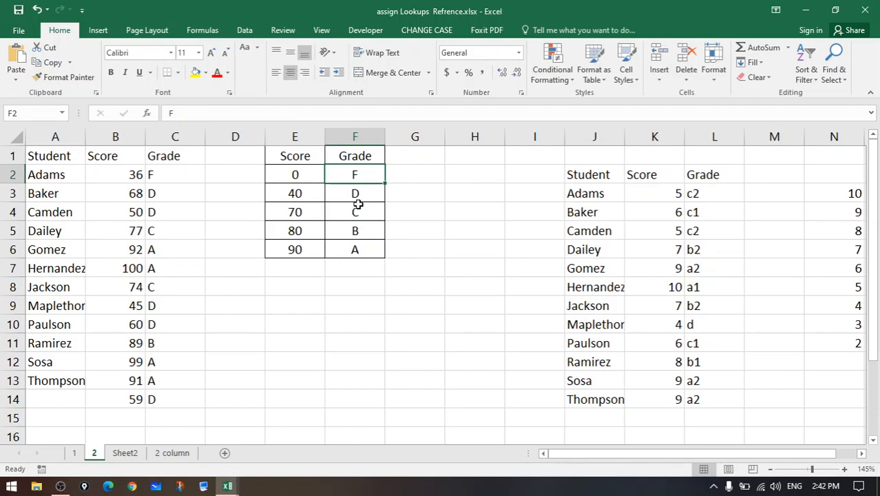
left_click_drag(299, 158, 357, 249)
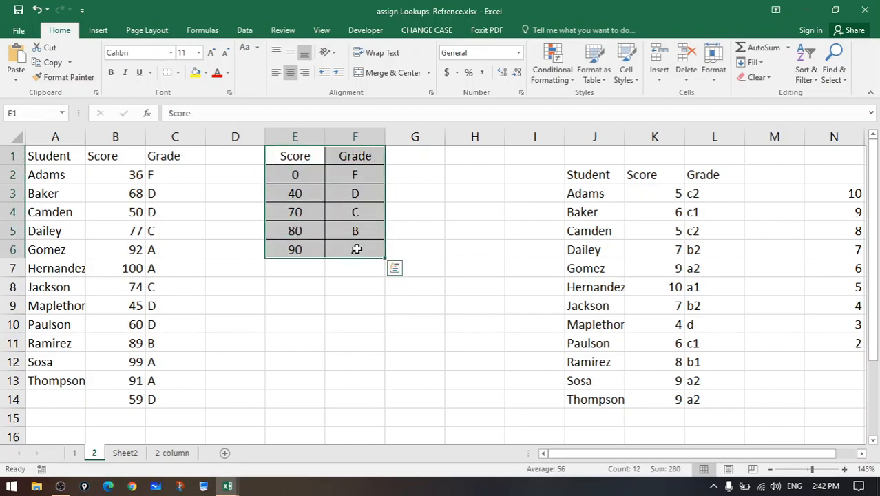
left_click(314, 173)
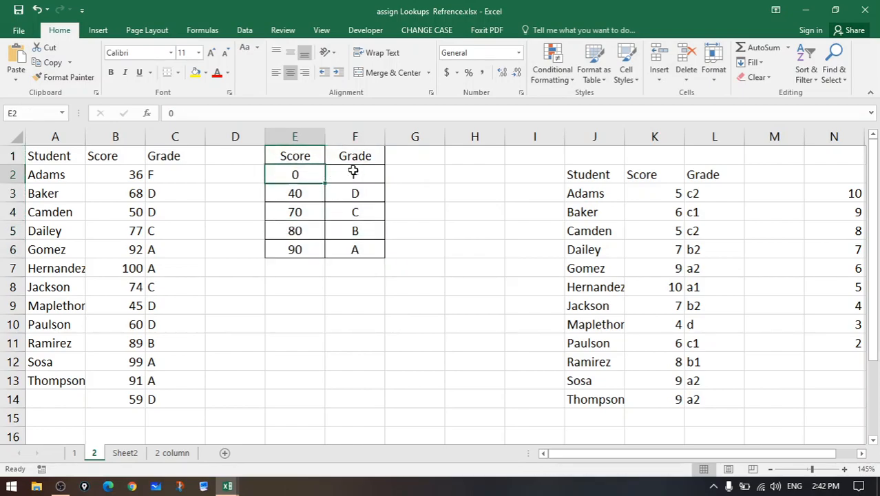
left_click_drag(364, 174, 315, 173)
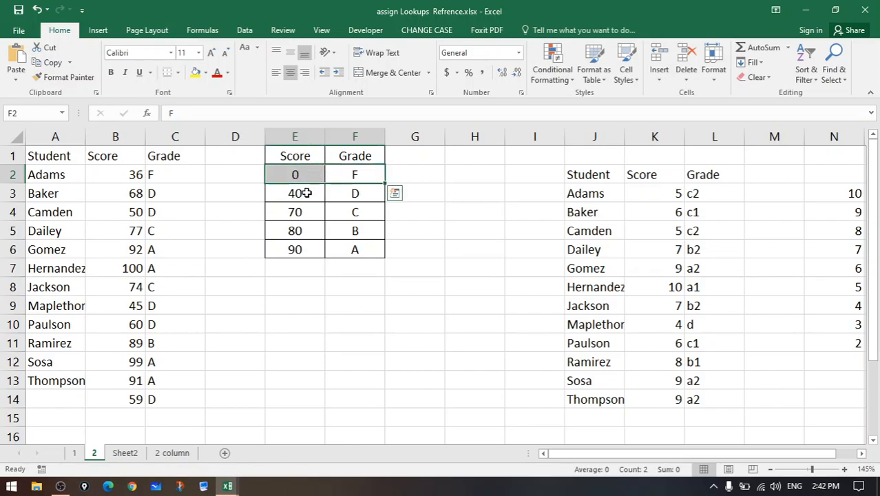
Compare the score thresholds in E3 and E4 with their grades in F3 and F4.
left_click(314, 193)
left_click(355, 193)
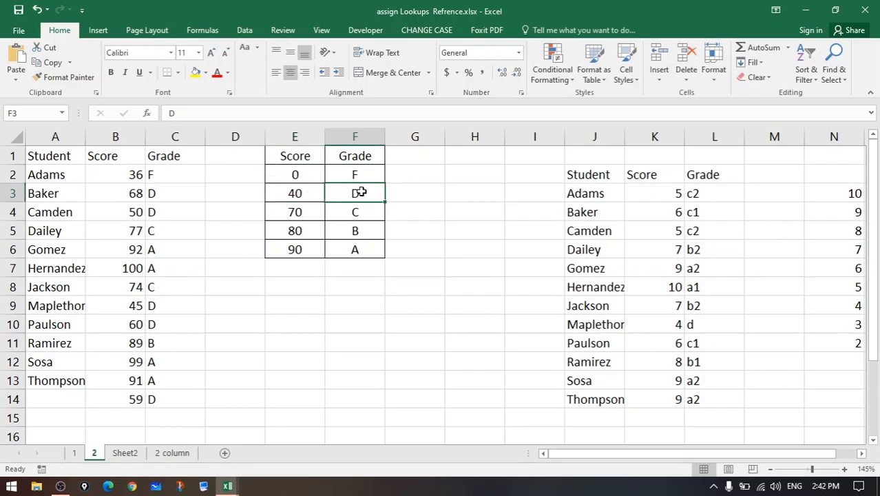
left_click(319, 192)
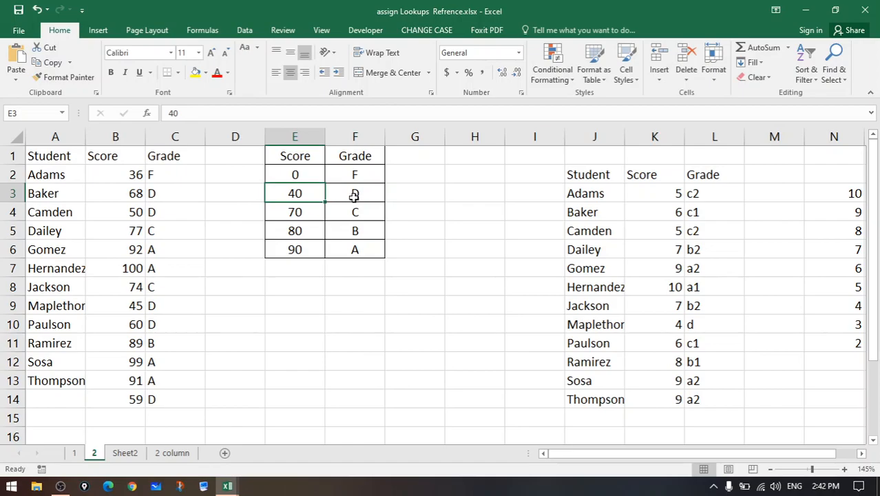
left_click_drag(358, 192, 307, 196)
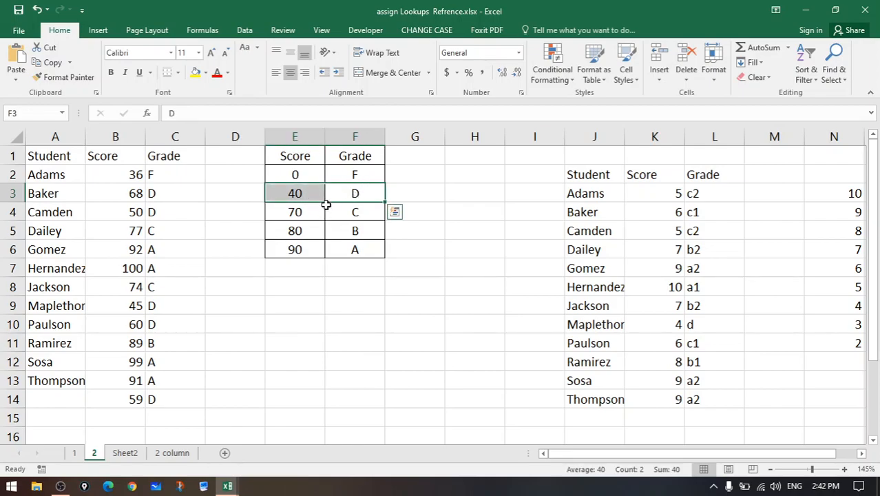
left_click(314, 208)
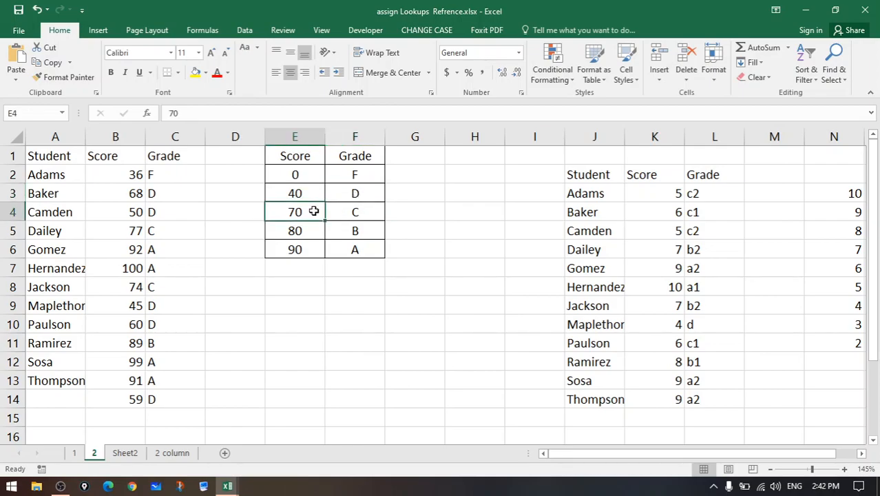
left_click(363, 210)
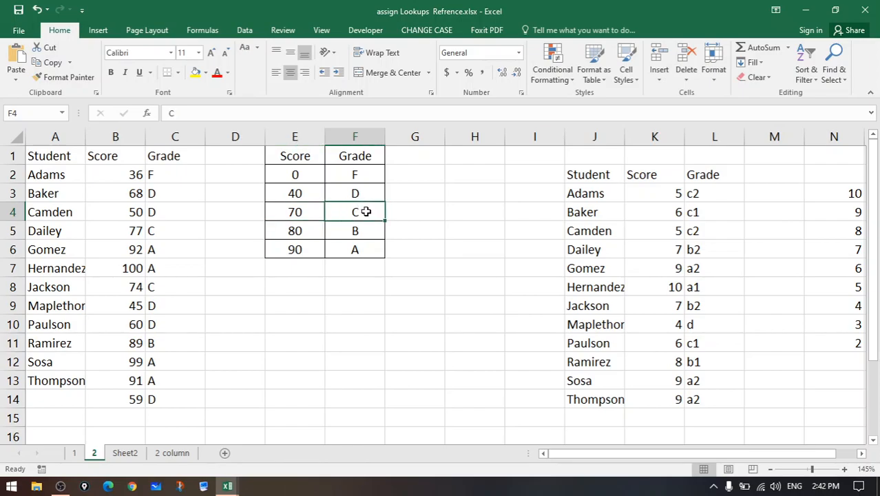
Examine the VLOOKUP formula in C2, checking its lookup value, table array, column index and range_lookup arguments against the grade scale.
left_click(310, 249)
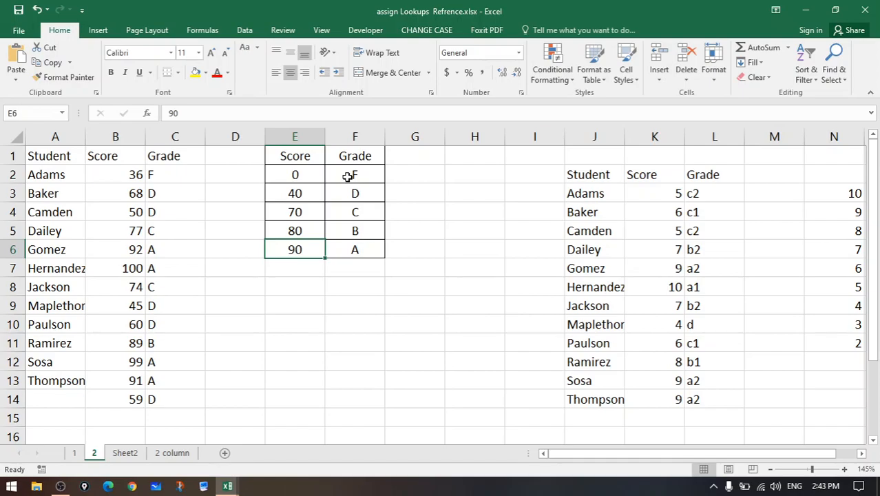
left_click(168, 172)
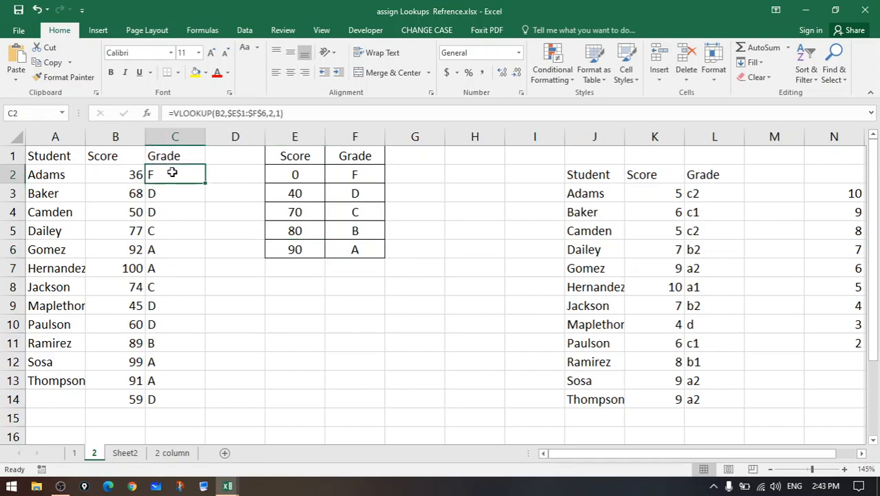
double_click(174, 173)
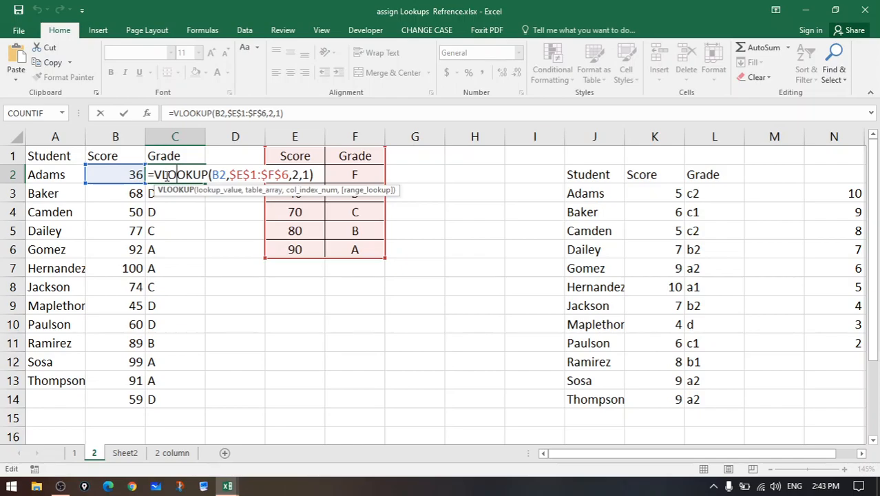
left_click(219, 175)
double_click(219, 174)
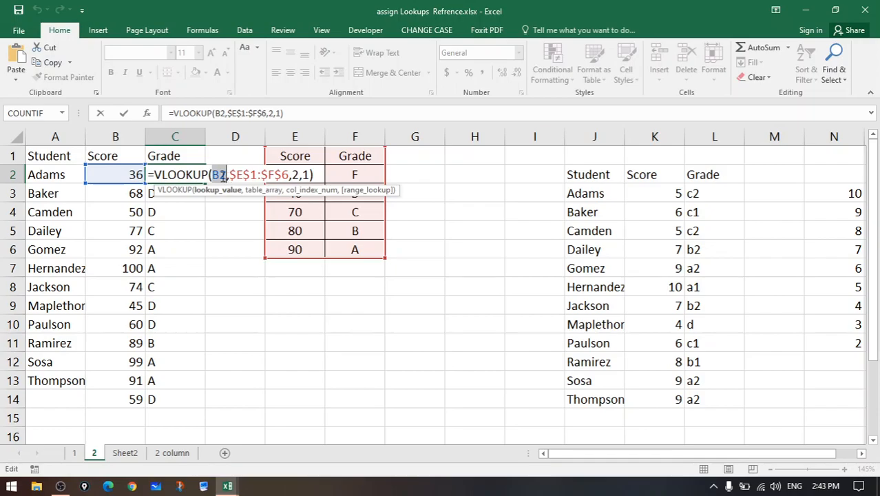
left_click(234, 175)
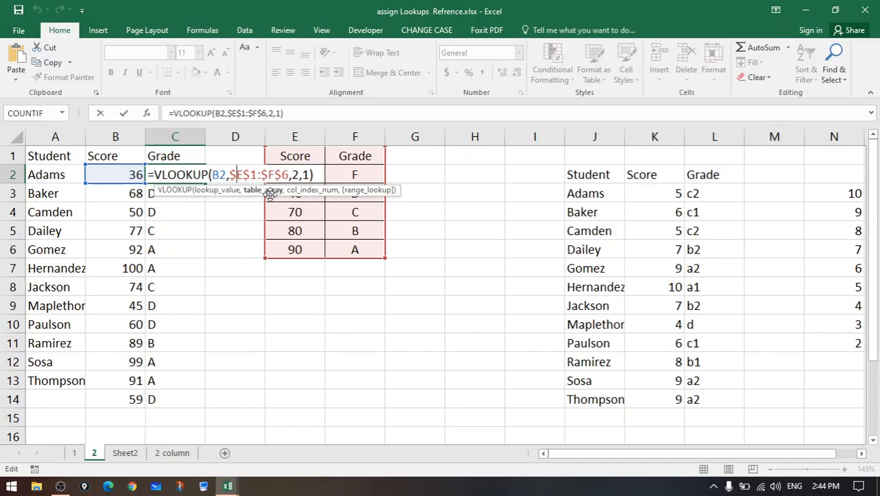
left_click(293, 175)
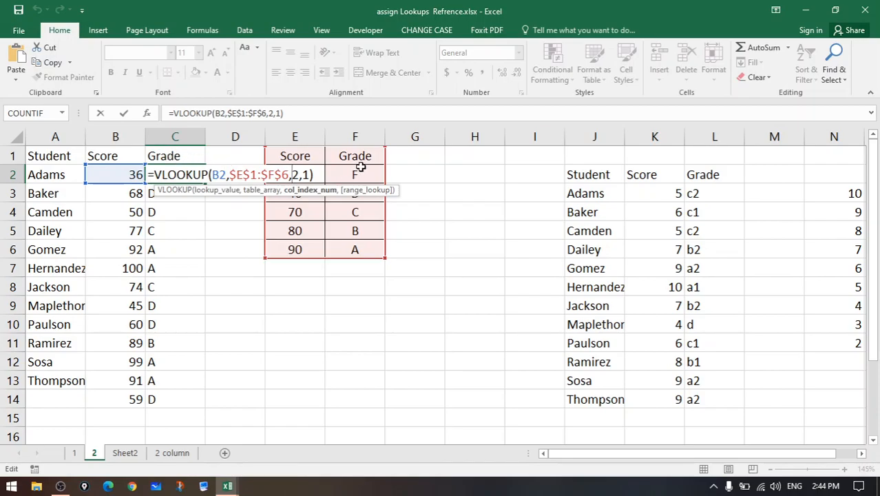
left_click(311, 174)
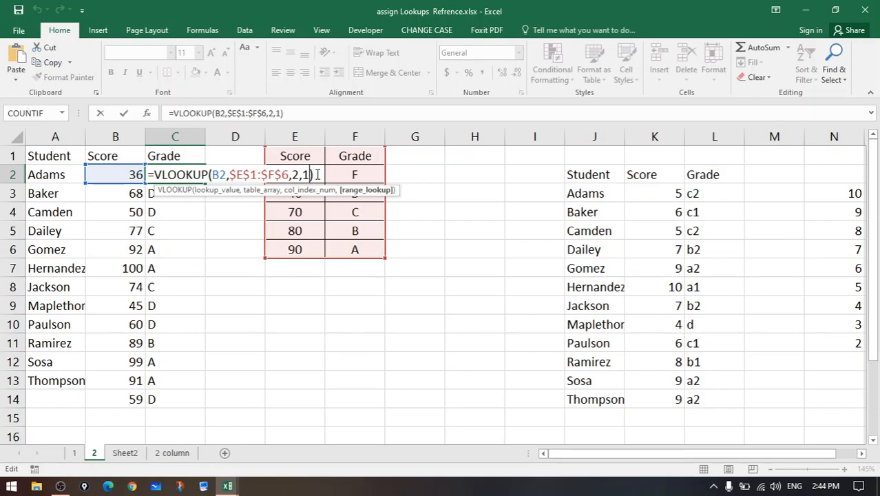
key("Return")
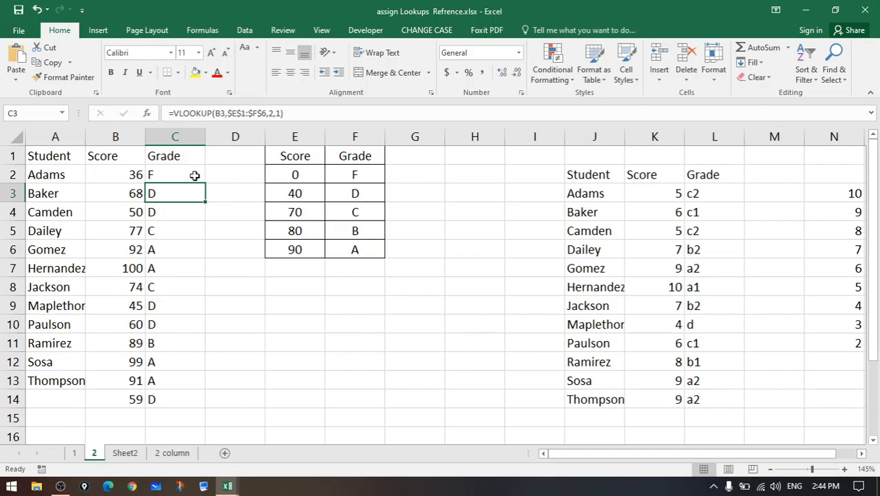
Set the score in B2 to 100 and check the grade in C2 against the threshold in E6.
left_click(195, 176)
left_click(118, 174)
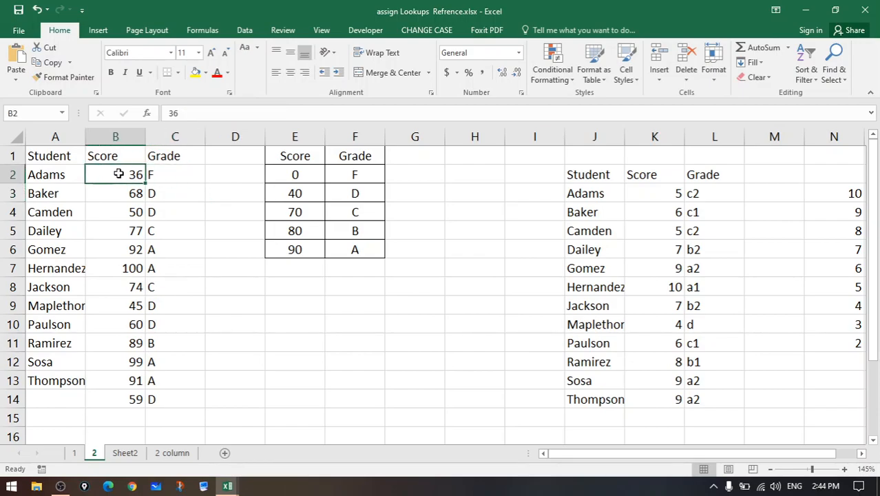
type("100")
key("Return")
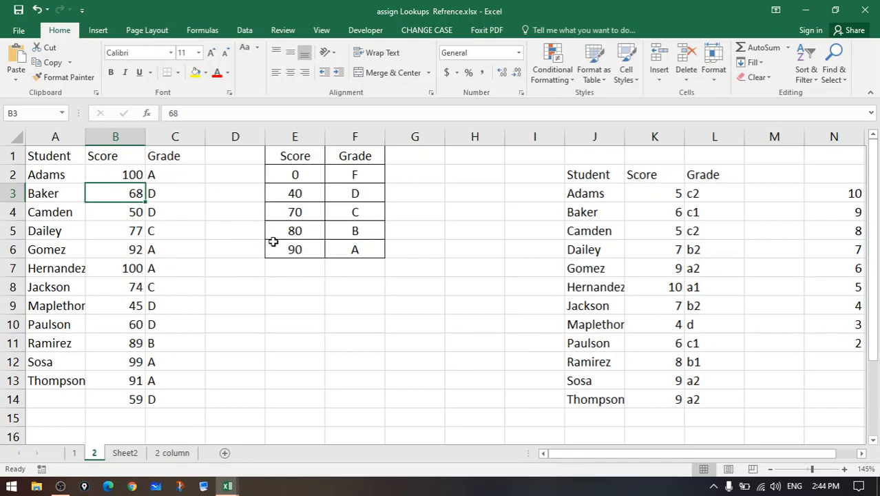
left_click(311, 254)
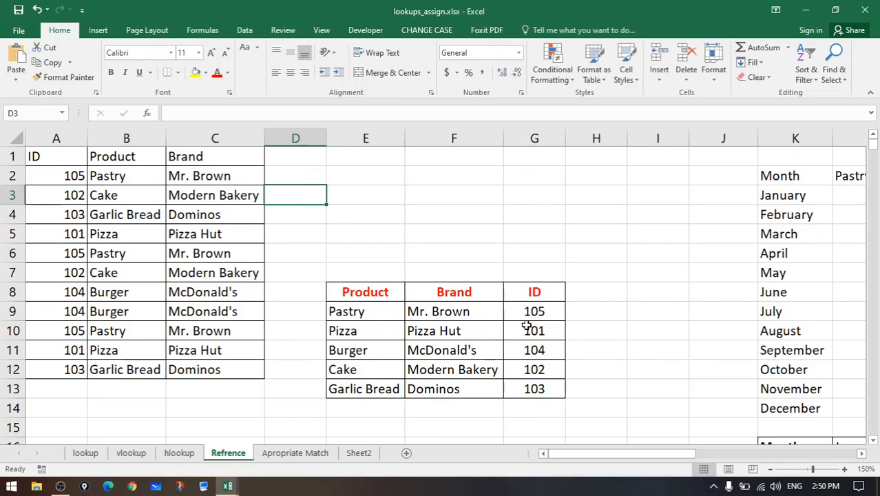
On the Refrence sheet of lookups_assign.xlsx, compare the Product and Brand results in B2:C12 and ID in A2 with the IDs in G9:G13.
left_click_drag(105, 178, 198, 370)
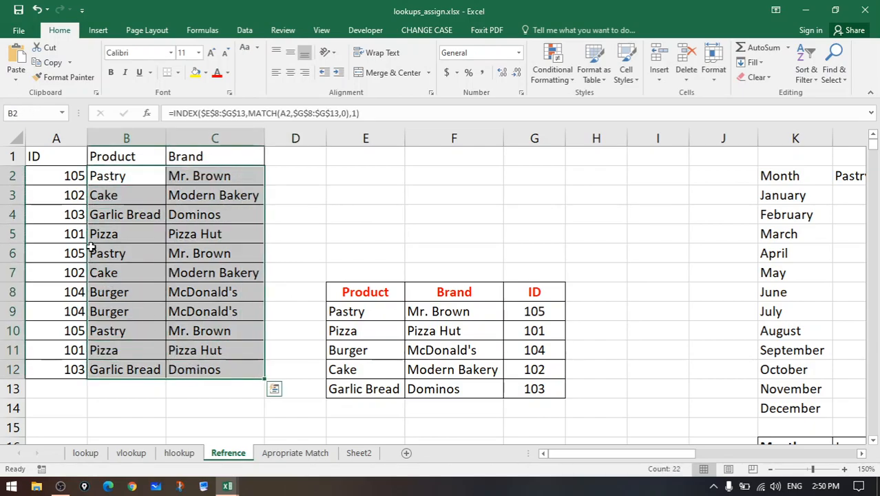
left_click(61, 177)
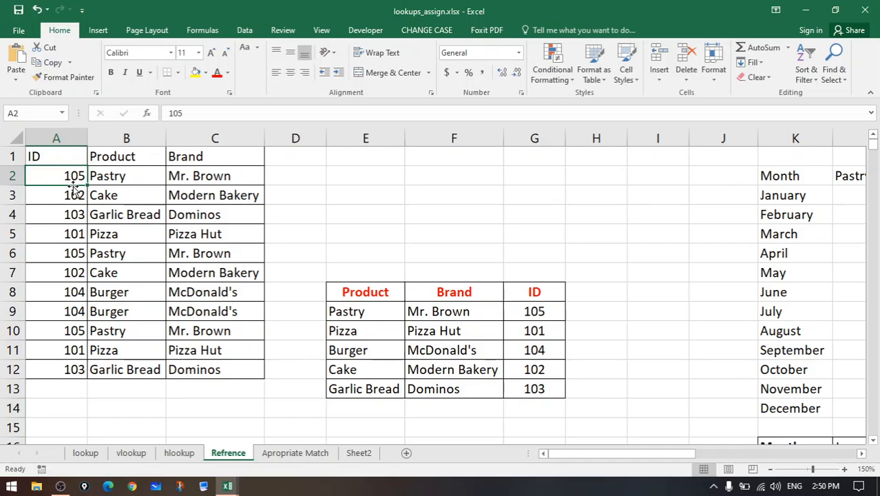
left_click(536, 314)
left_click_drag(536, 314, 531, 388)
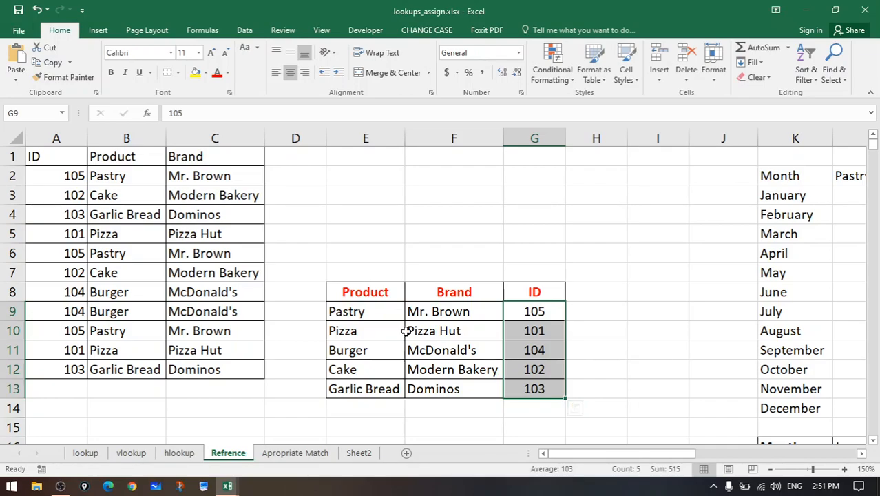
Check the INDEX formula in B19 and the ID beside it in A19.
scroll(320, 309, "down", 2)
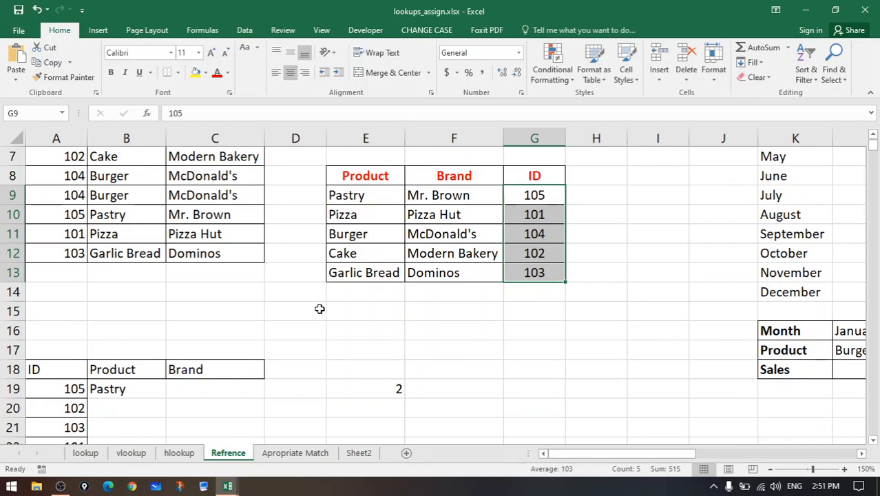
double_click(140, 390)
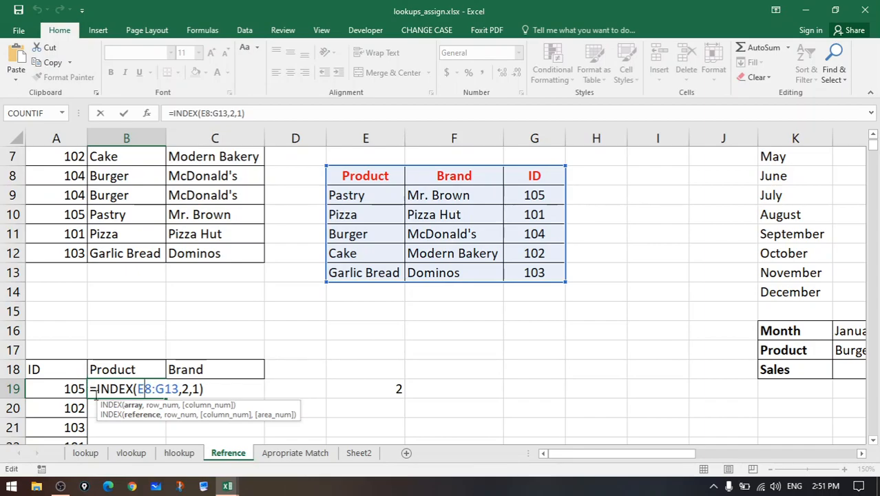
key("ctrl+Return")
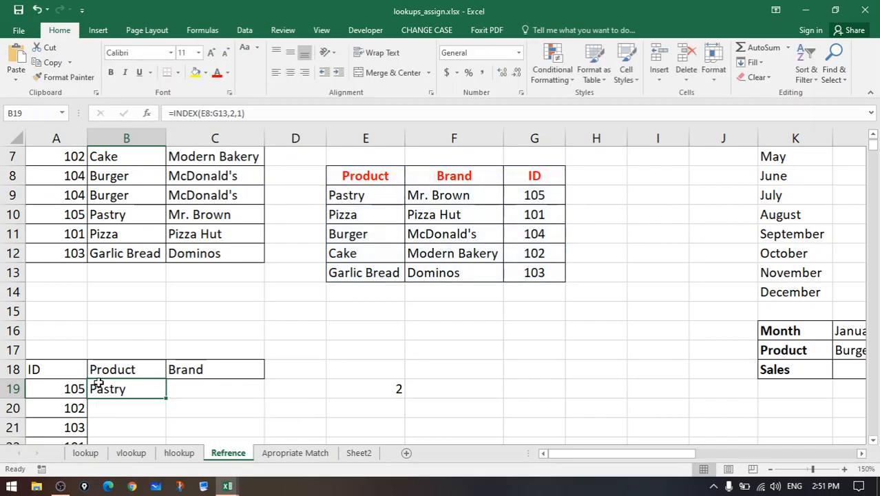
scroll(161, 379, "down", 2)
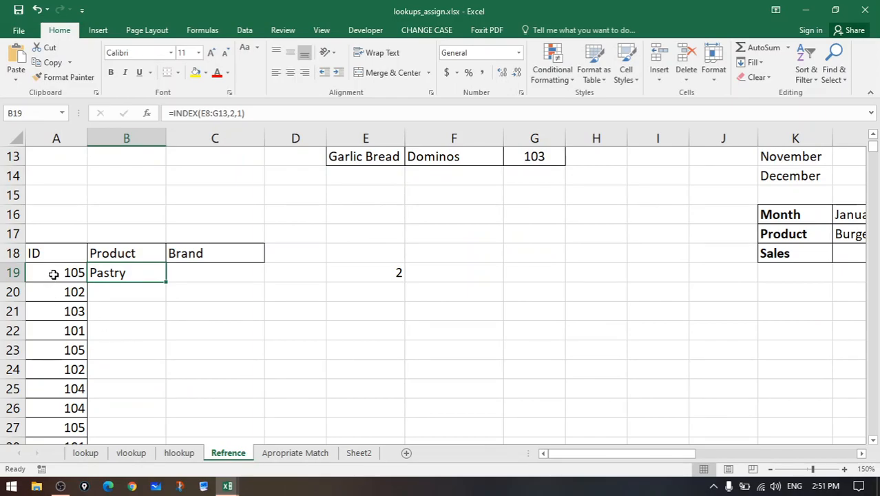
left_click(69, 273)
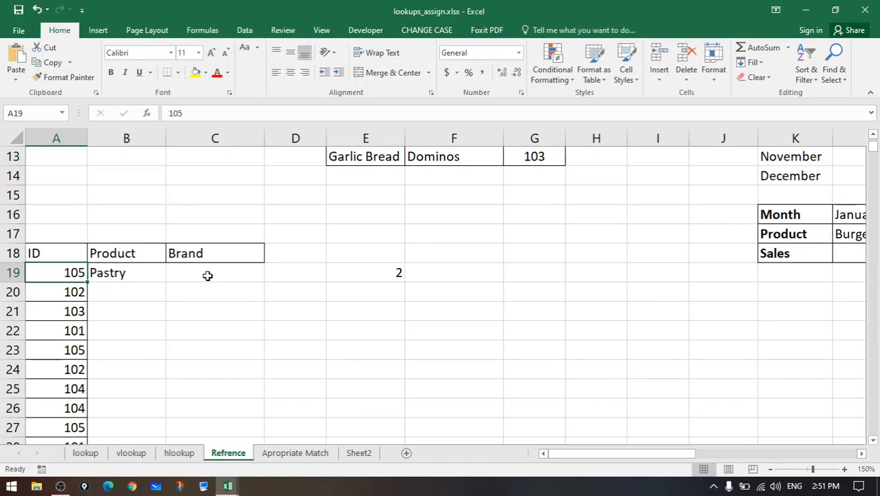
Examine the array, row_num and column_num arguments of the INDEX formula in B19 against the Product, Brand and ID table in E8:G13.
left_click(150, 280)
double_click(131, 279)
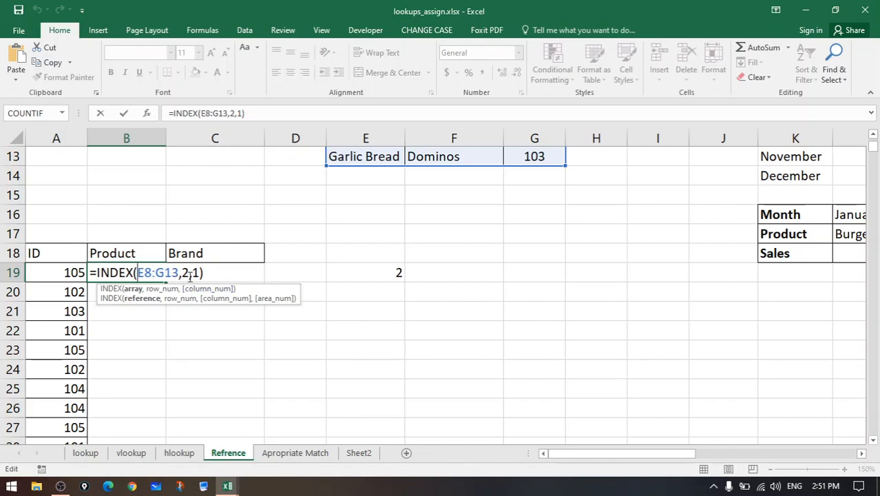
scroll(241, 279, "up", 2)
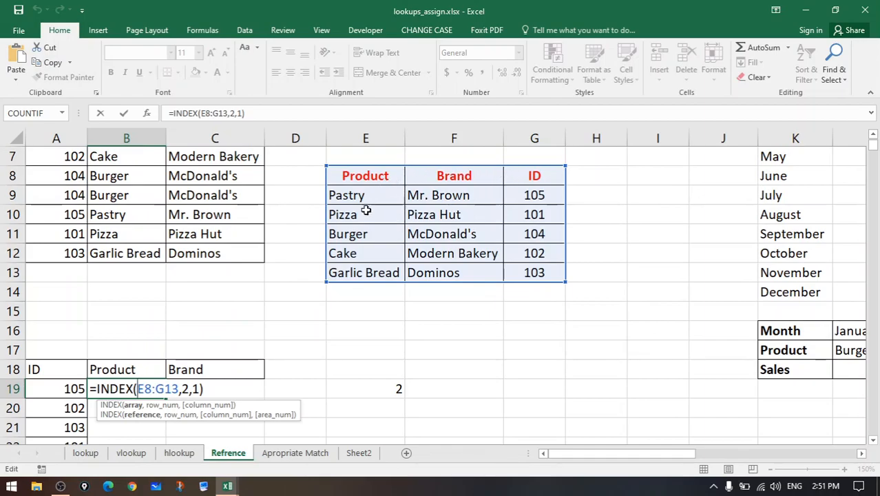
left_click(186, 390)
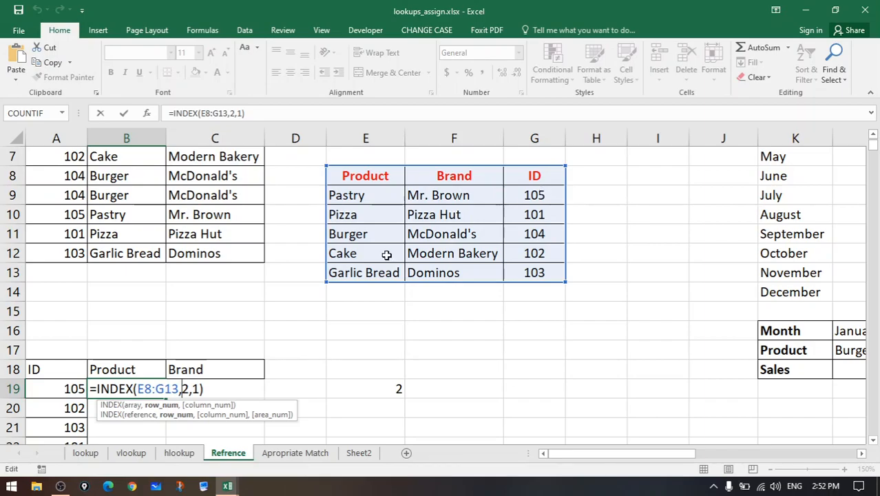
left_click(198, 389)
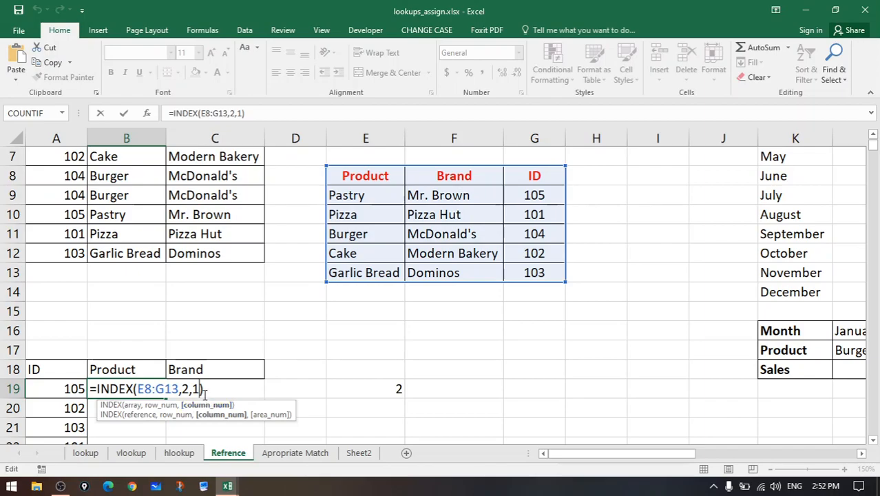
left_click_drag(199, 389, 181, 390)
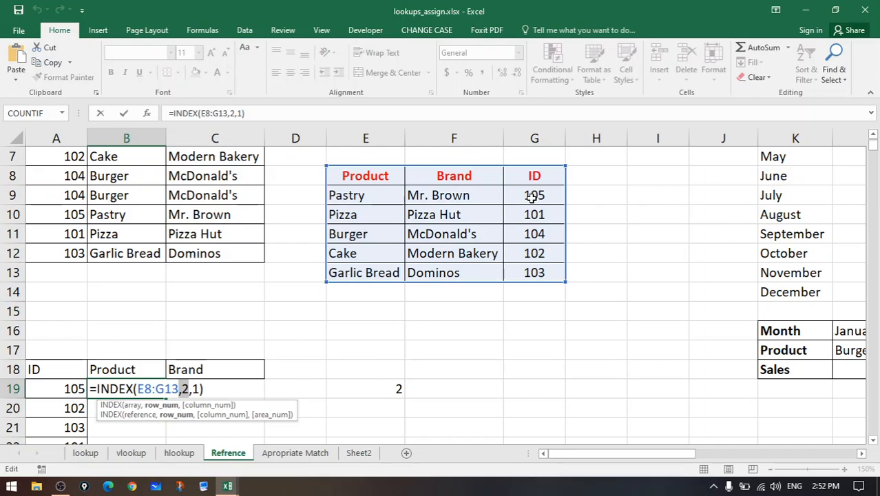
left_click_drag(137, 390, 179, 392)
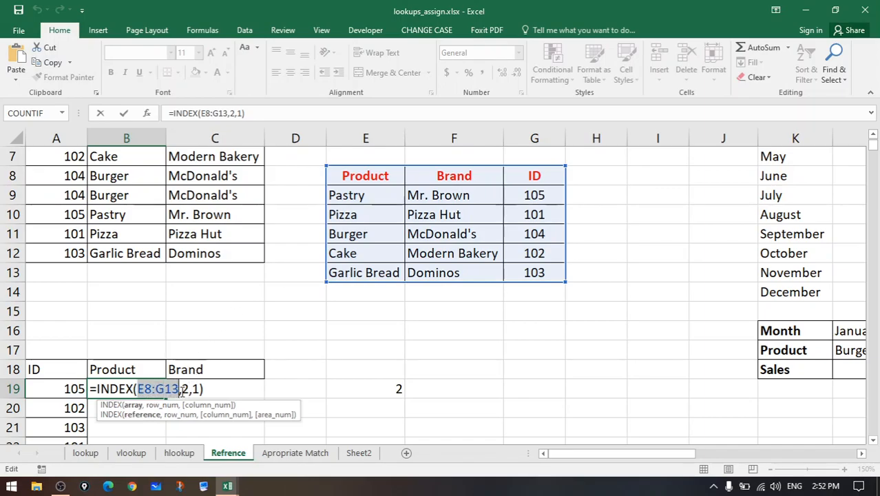
left_click(185, 390)
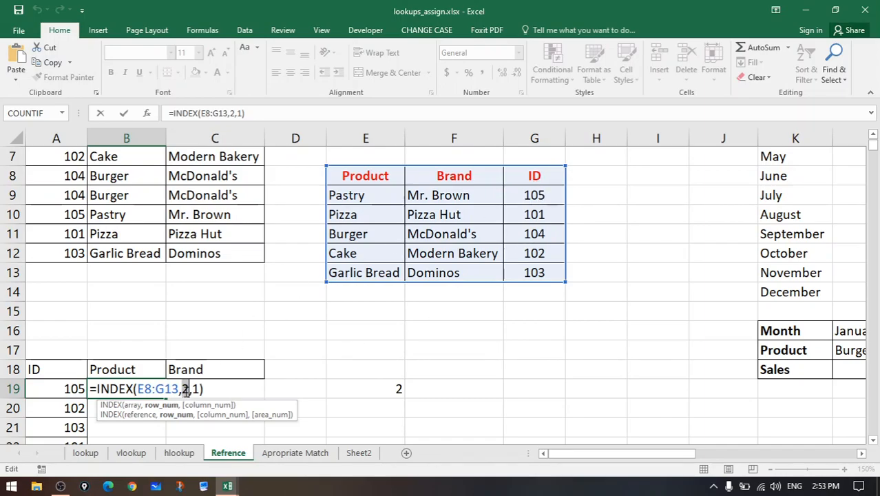
double_click(196, 388)
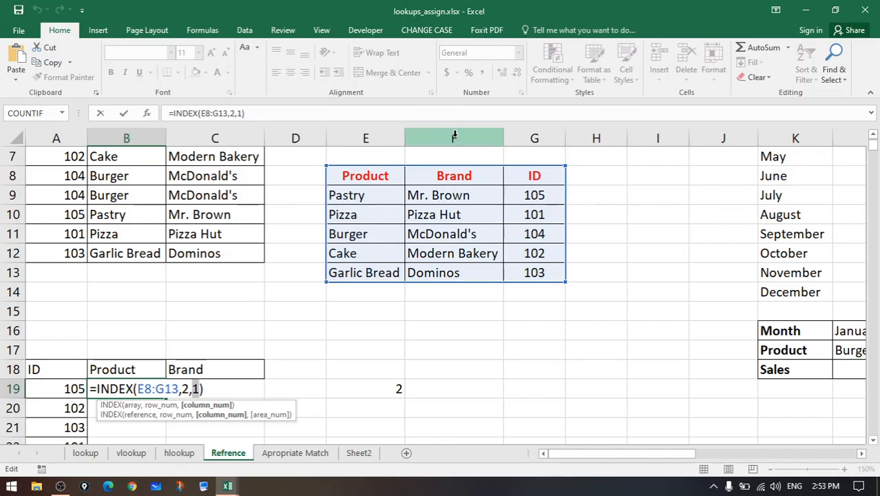
left_click(209, 386)
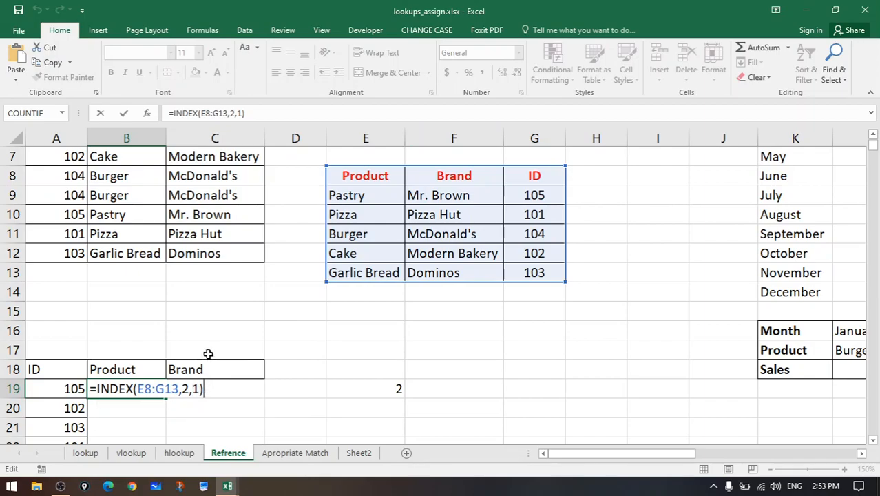
key("Return")
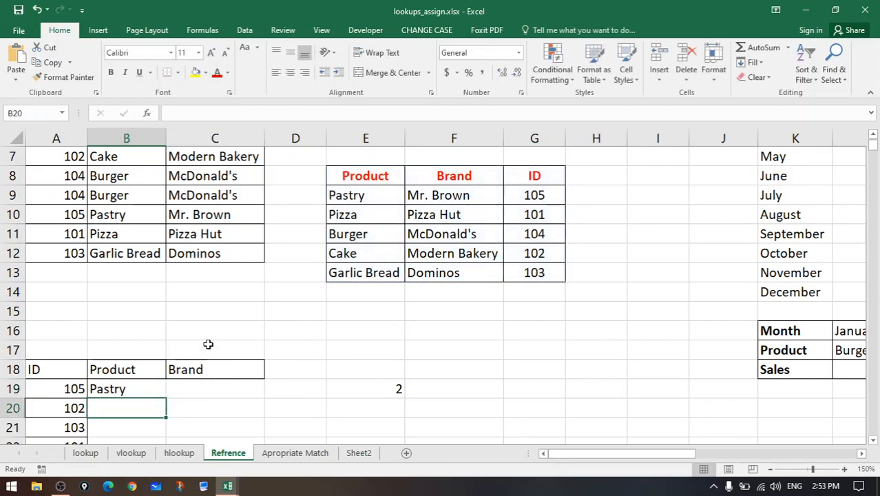
Compare the ID in A19 with the product returned by the INDEX formula in B19.
left_click(133, 393)
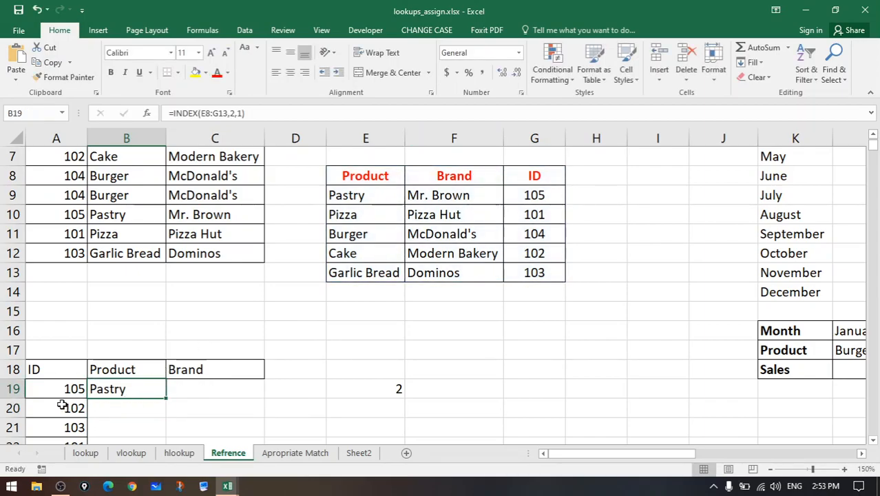
left_click(73, 389)
left_click(131, 391)
left_click(59, 390)
left_click(124, 390)
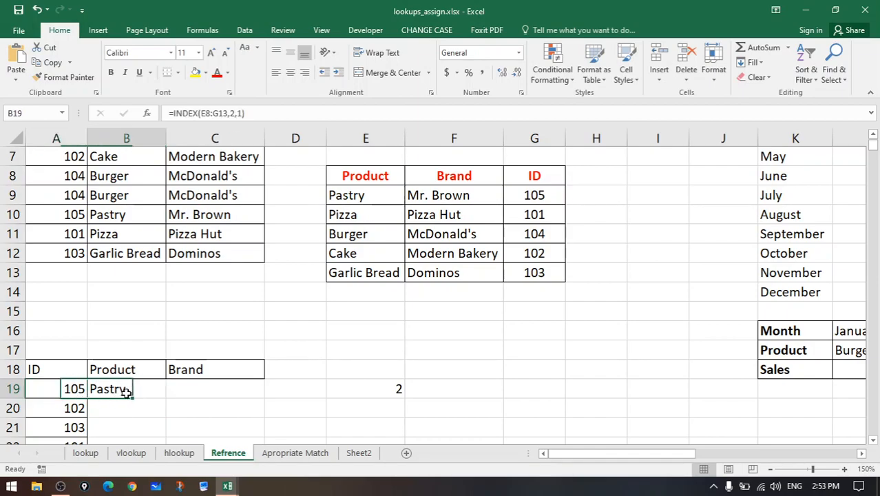
Try filling the INDEX formula from B19 down to B20, compare the two formulas, and clear B20.
left_click_drag(166, 400, 173, 417)
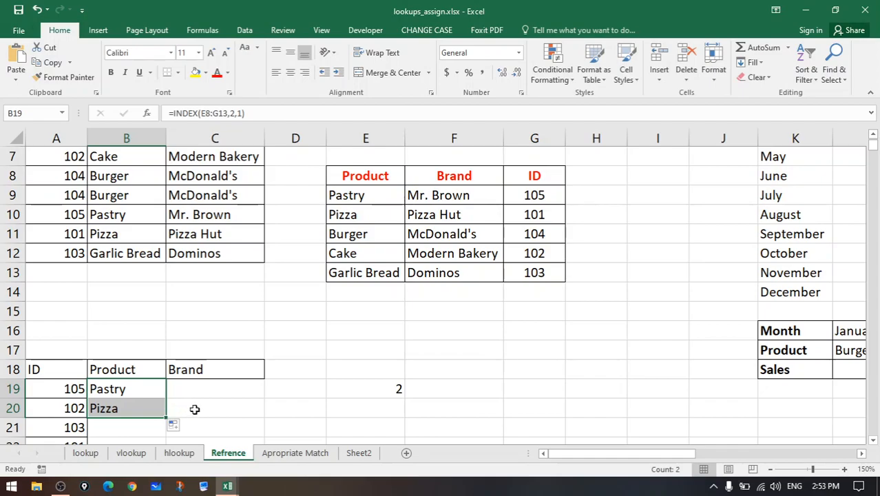
left_click(142, 389)
left_click(144, 408)
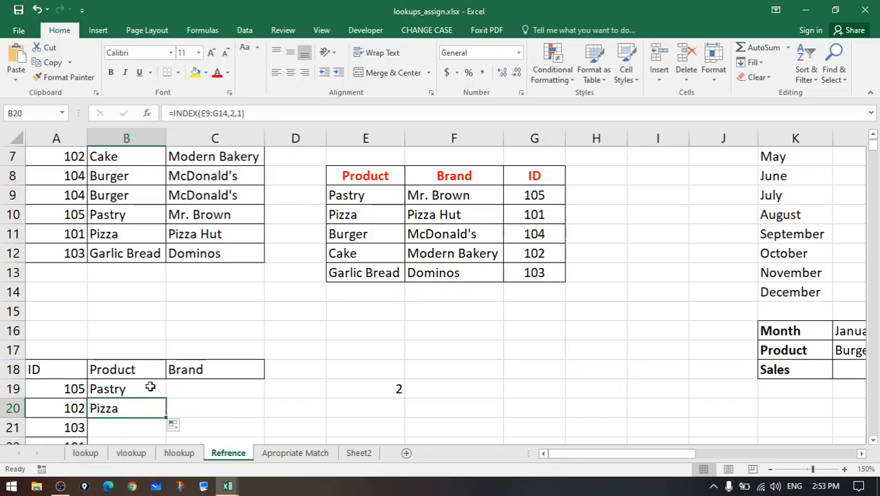
key("Delete")
Fill the INDEX formula from B19 down into B20.
left_click(150, 385)
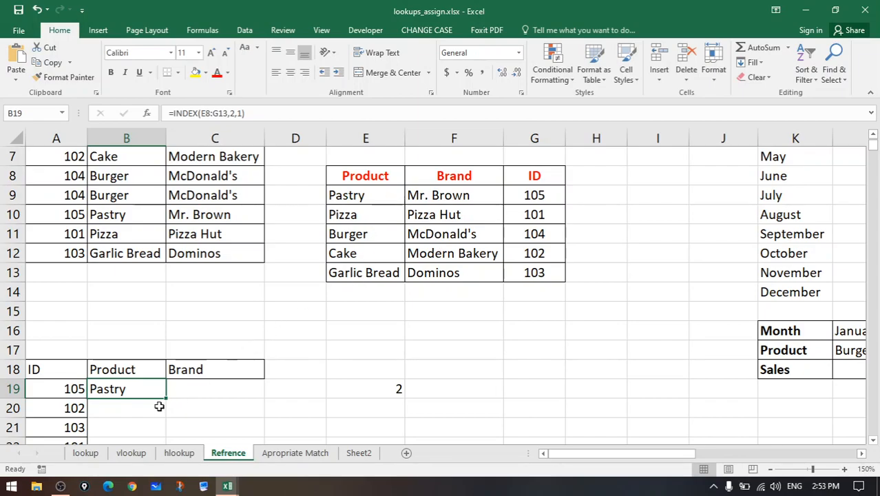
left_click_drag(166, 397, 167, 409)
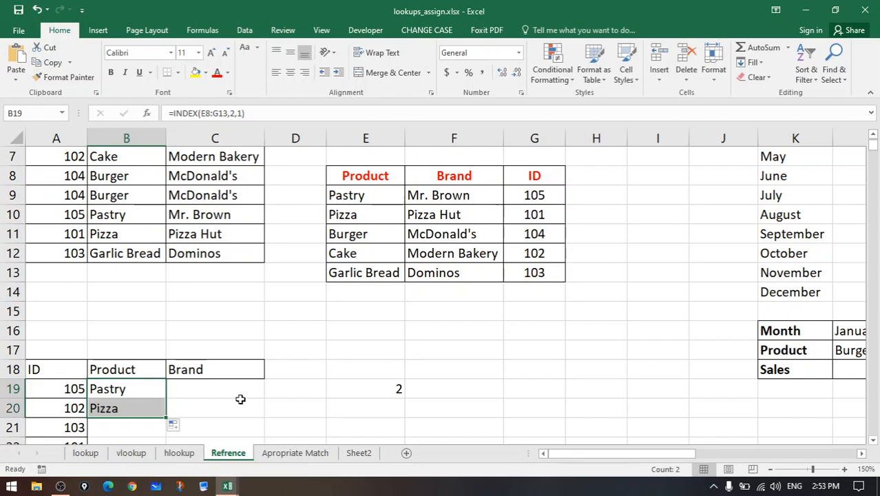
Compare the array ranges of the INDEX formulas in B19 and B20 against the Product, Brand and ID table.
left_click(147, 387)
double_click(147, 387)
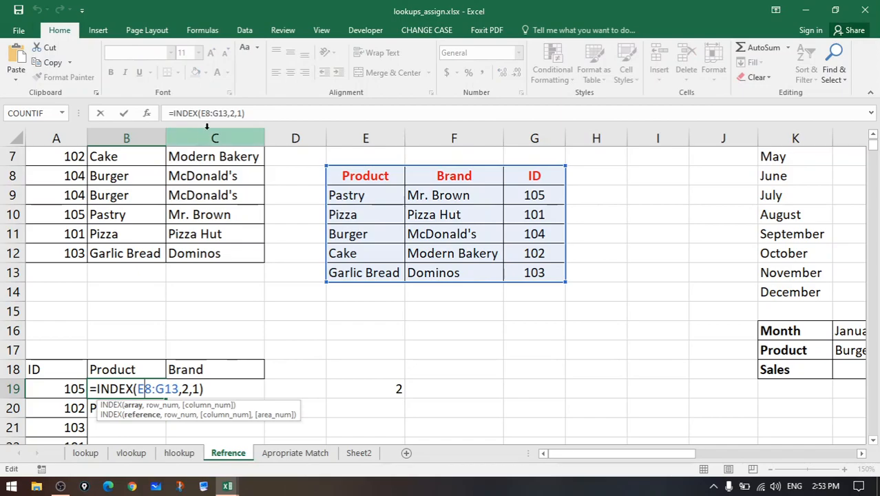
left_click_drag(140, 389, 179, 388)
left_click(281, 369)
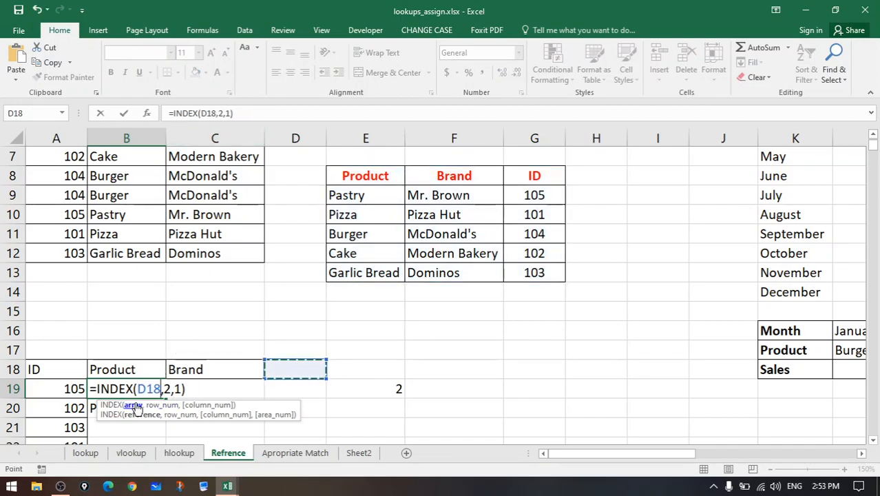
key("Escape")
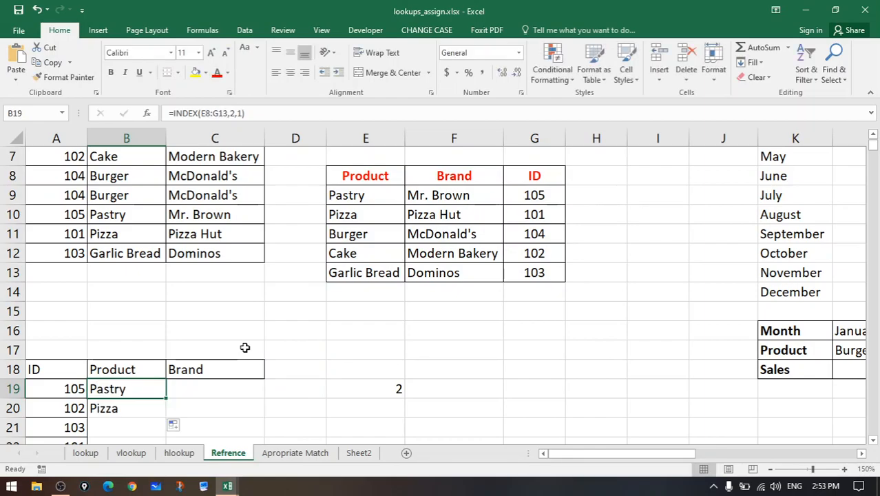
left_click(115, 412)
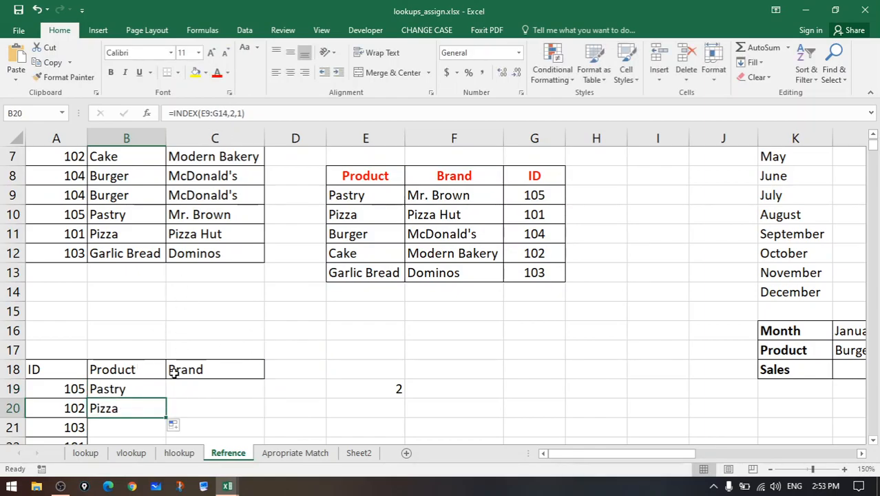
double_click(155, 407)
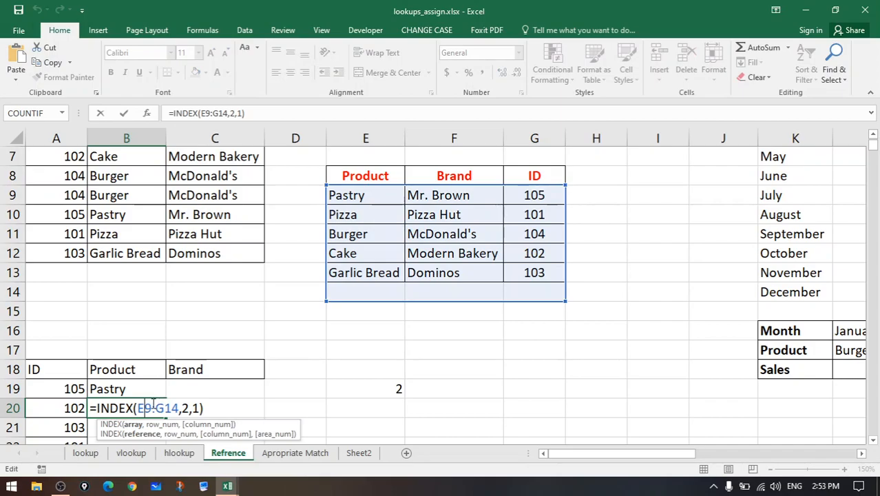
left_click_drag(138, 407, 179, 407)
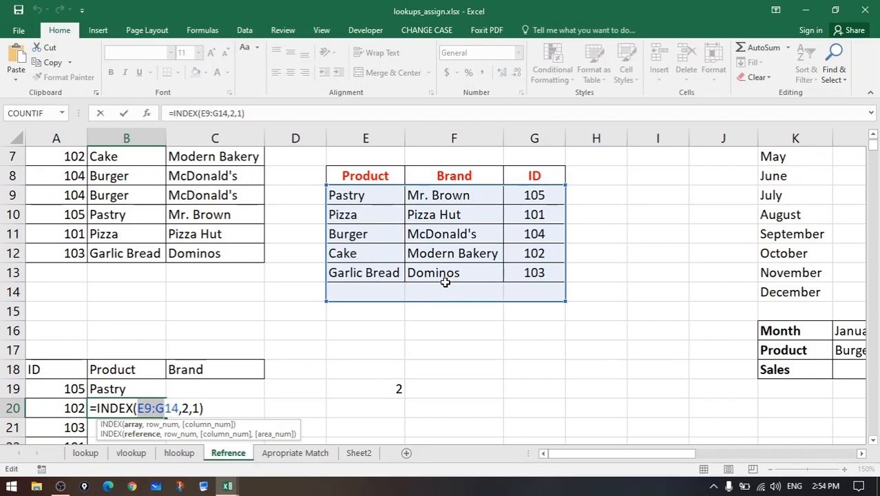
key("Escape")
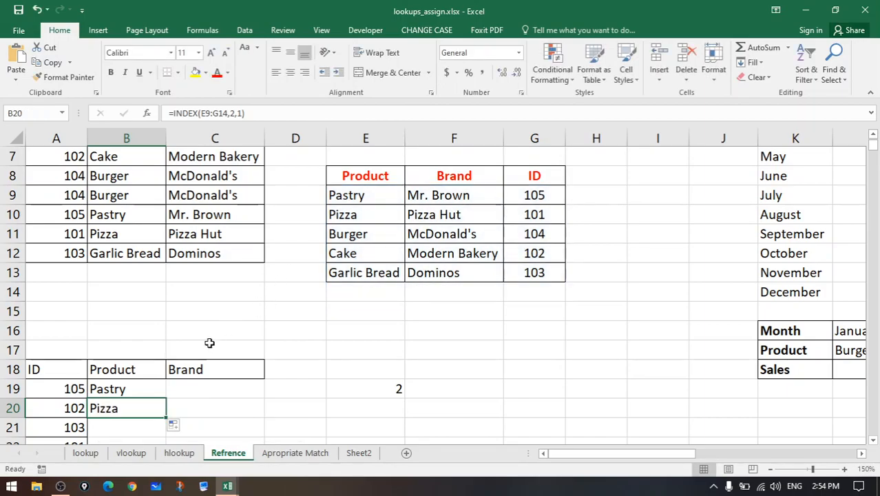
Clear B20 and make the array in B19's INDEX formula absolute as $E$8:$G$13.
key("Delete")
left_click(144, 389)
double_click(145, 389)
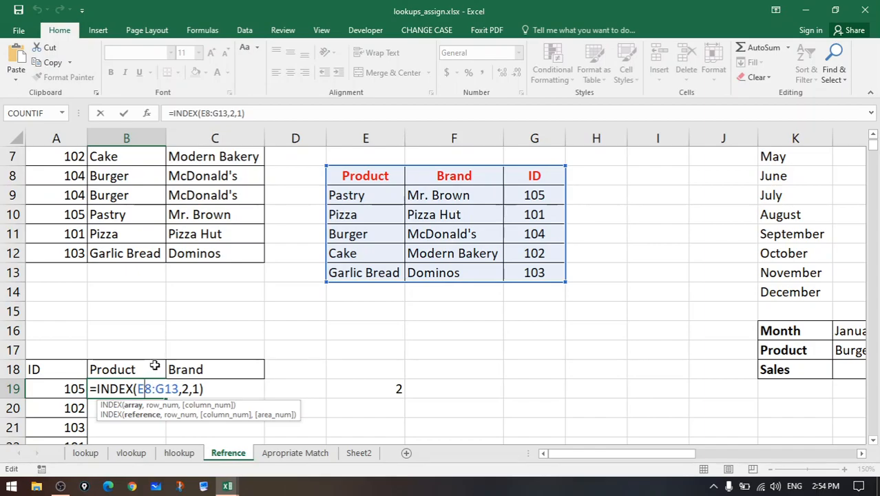
key("F4")
left_click(180, 389)
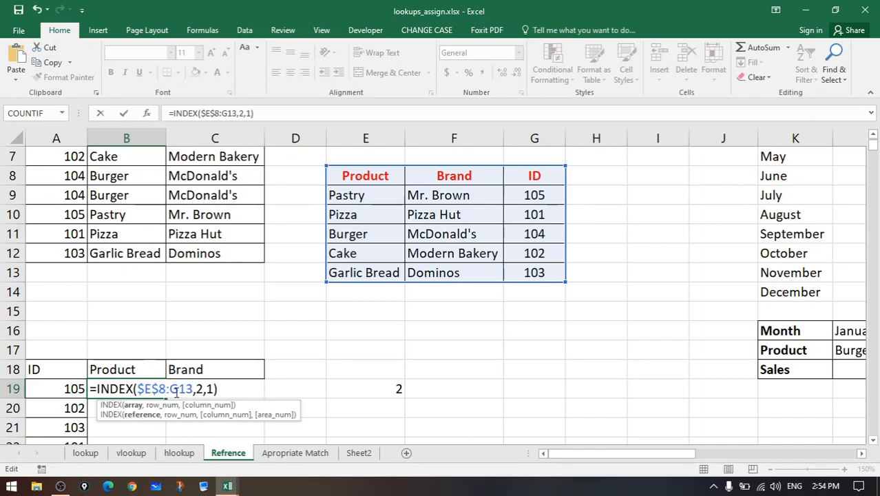
key("F4")
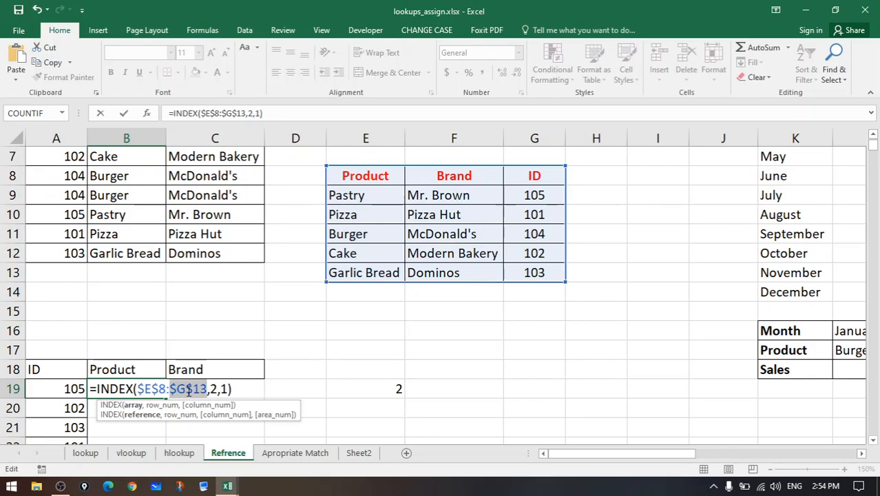
key("Return")
Fill the INDEX formula from B19 down into B20 and check the copy's array and row_num arguments.
left_click(147, 390)
left_click_drag(167, 397, 167, 416)
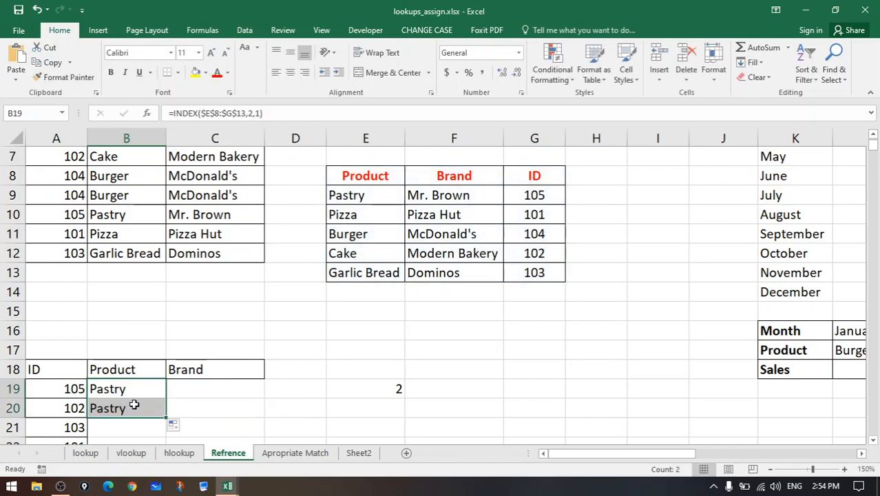
double_click(133, 413)
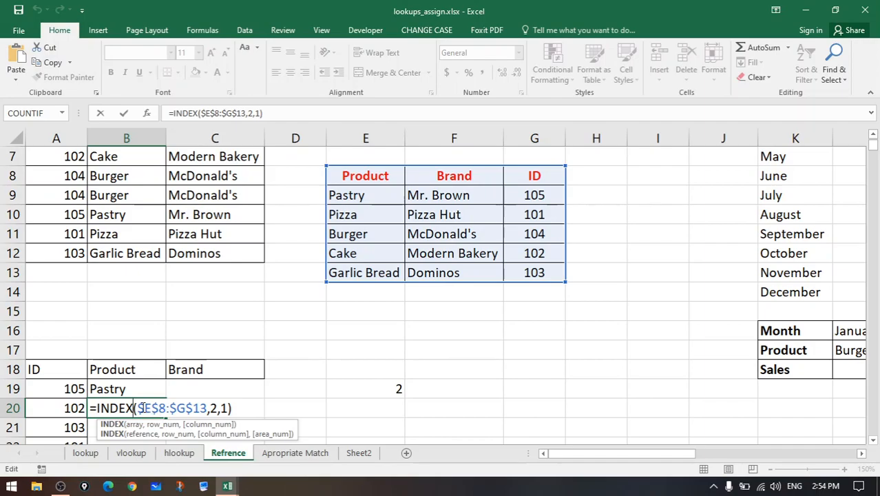
left_click_drag(207, 408, 137, 408)
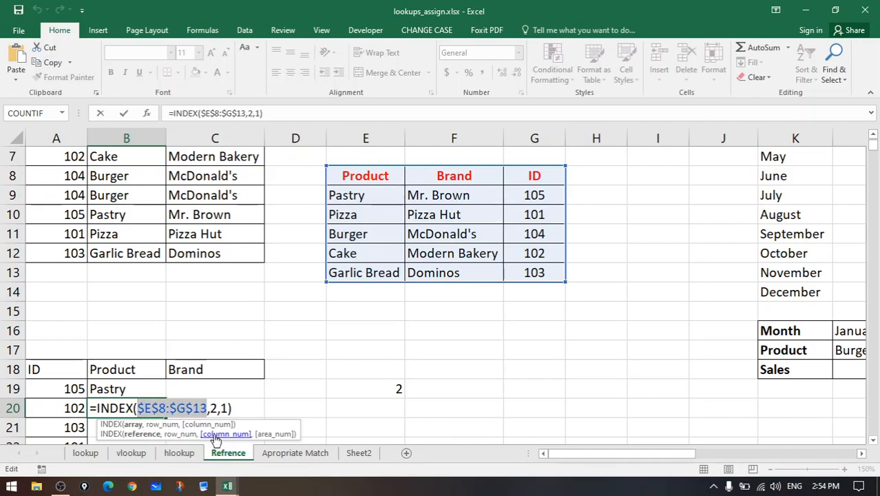
left_click_drag(210, 408, 214, 409)
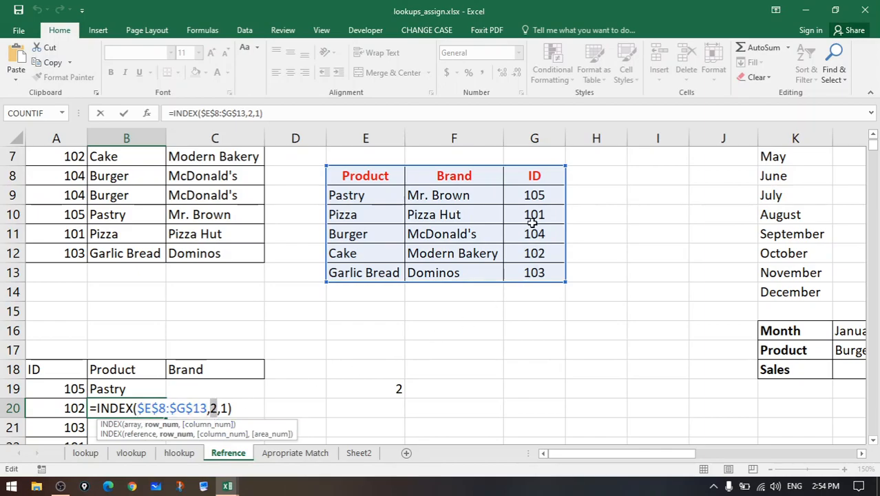
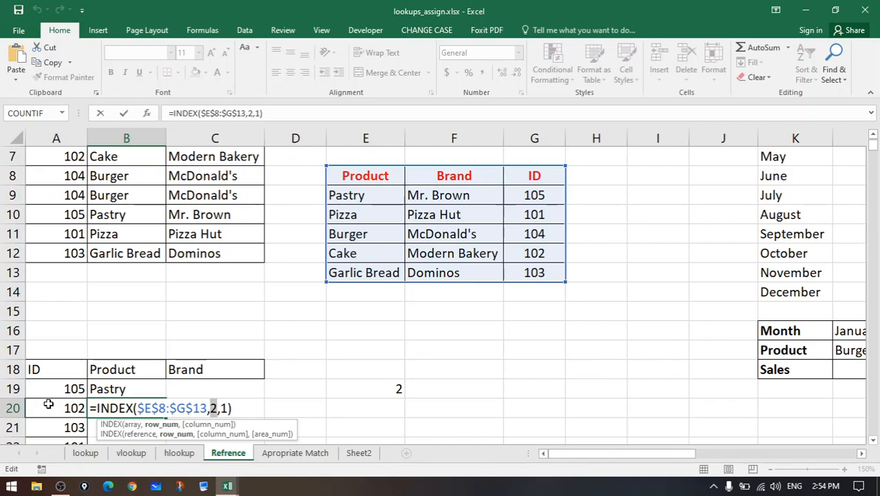
key("ctrl+Return")
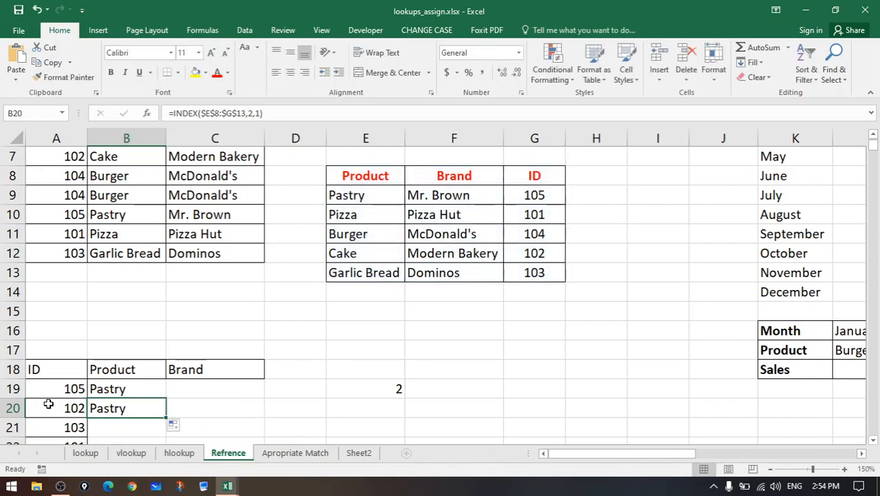
Compare the ID in A21 with the table's ID values in G9:G13.
left_click(556, 195)
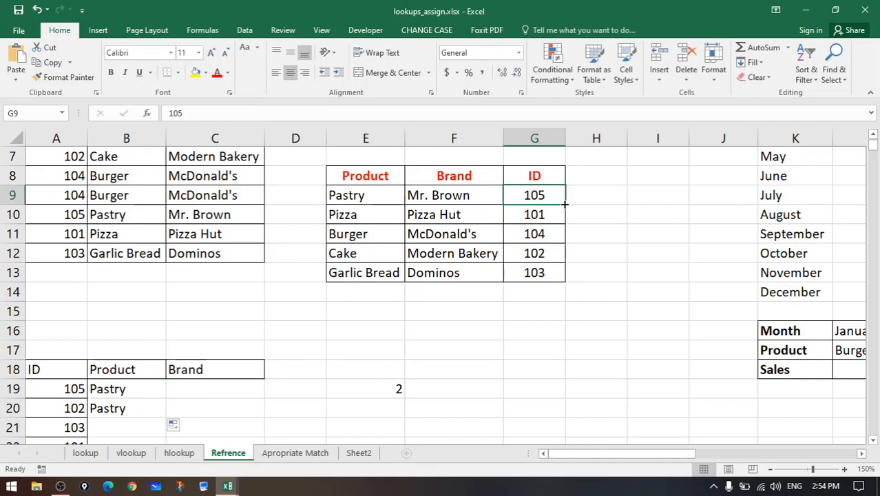
left_click(65, 425)
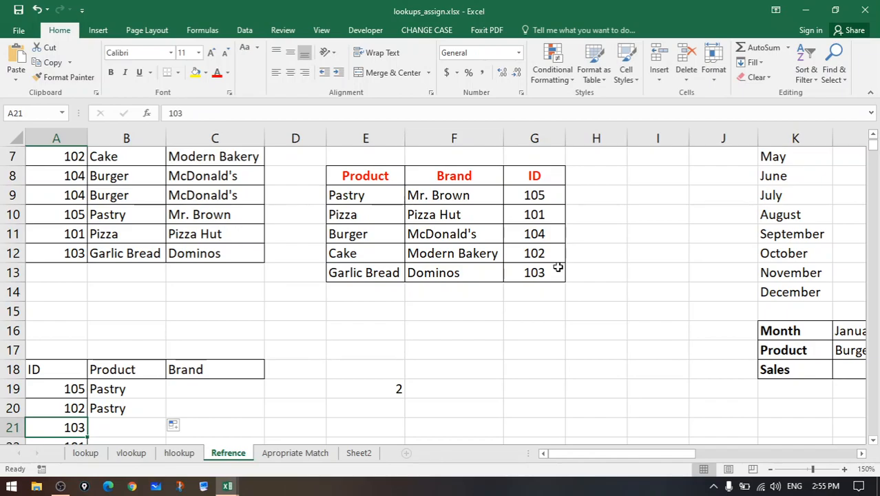
left_click_drag(543, 196, 557, 274)
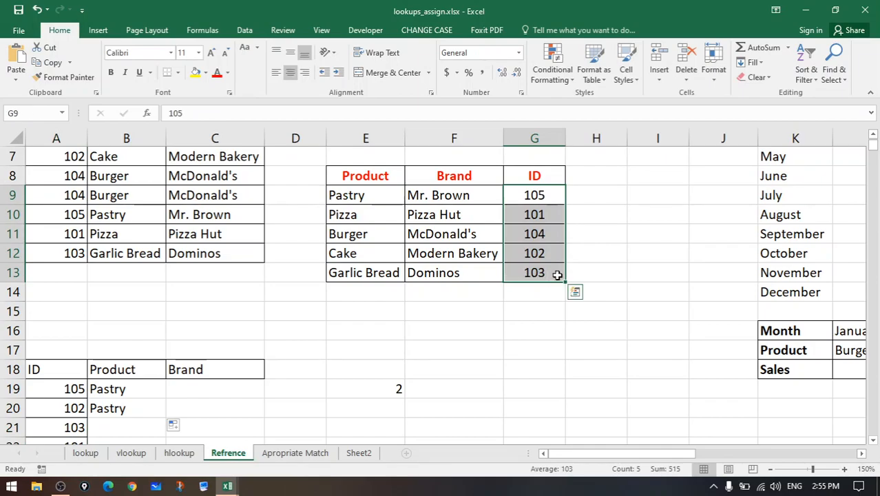
Change the lookup_value of the MATCH formula in E19 to A19.
left_click(392, 389)
double_click(391, 389)
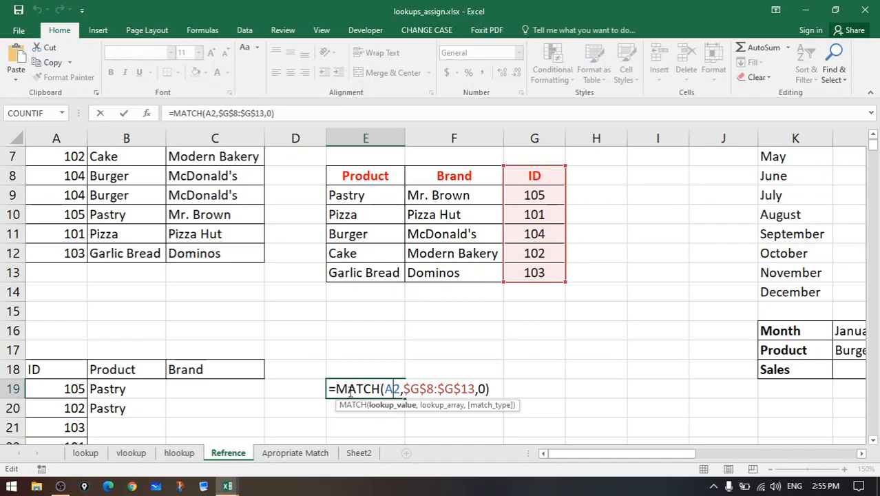
left_click_drag(337, 389, 383, 388)
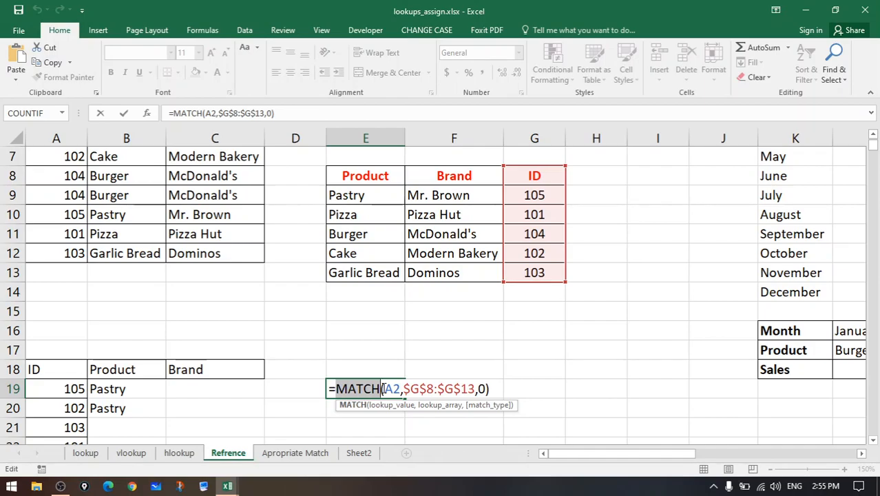
double_click(396, 389)
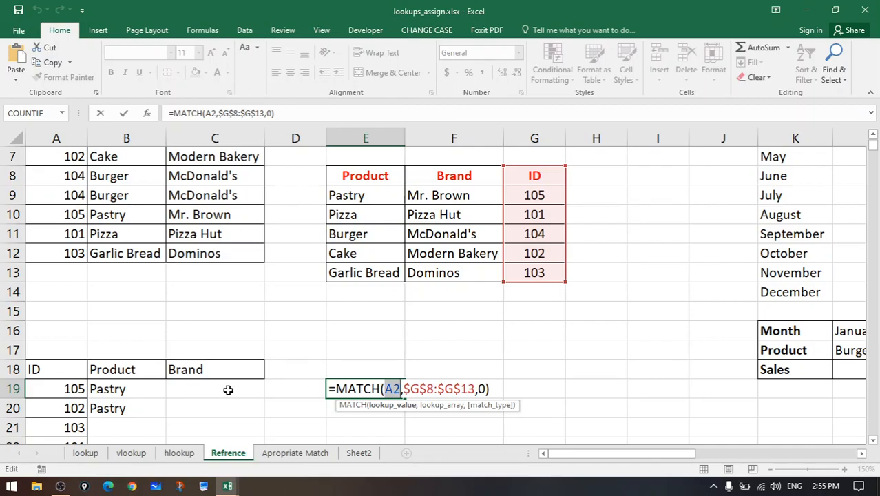
left_click(78, 389)
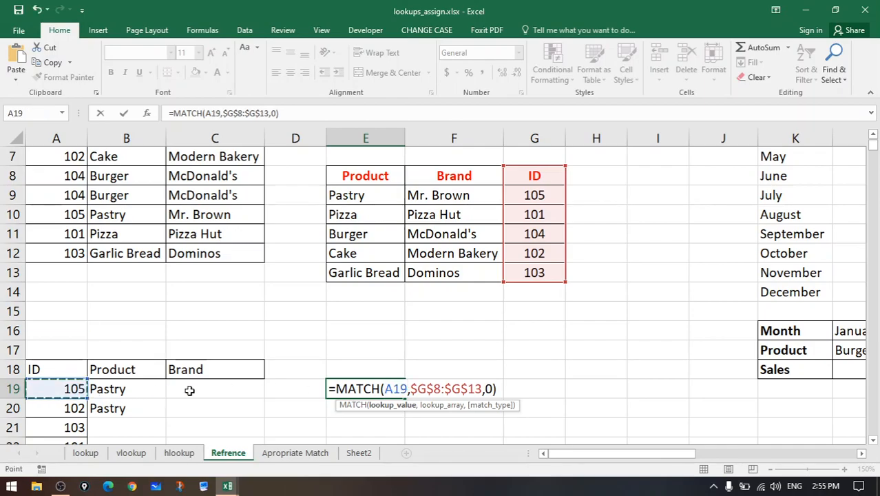
Review the lookup_array of E19's MATCH formula, re-enter 0 for an exact match as match_type, and commit the formula.
left_click(418, 388)
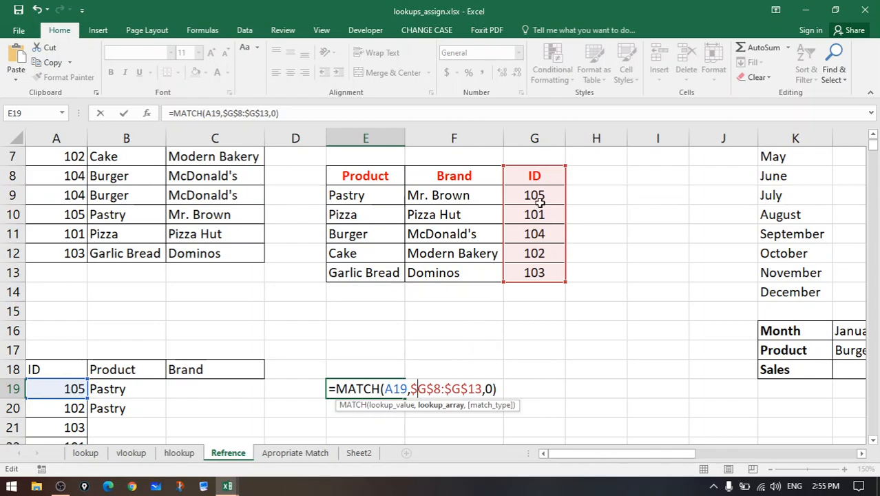
double_click(487, 389)
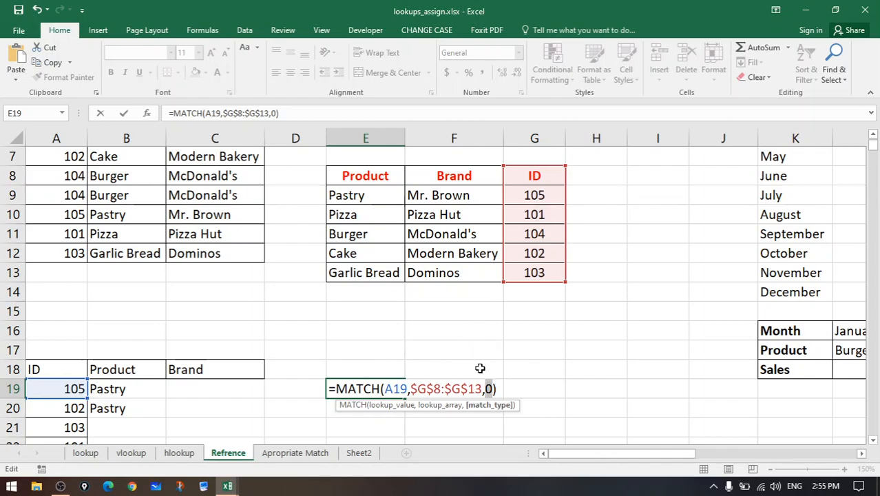
key("BackSpace")
type("0")
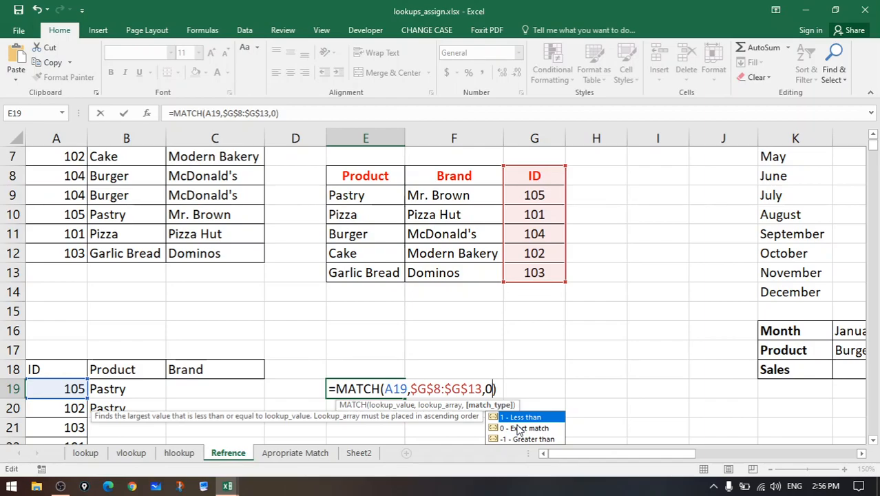
key("Return")
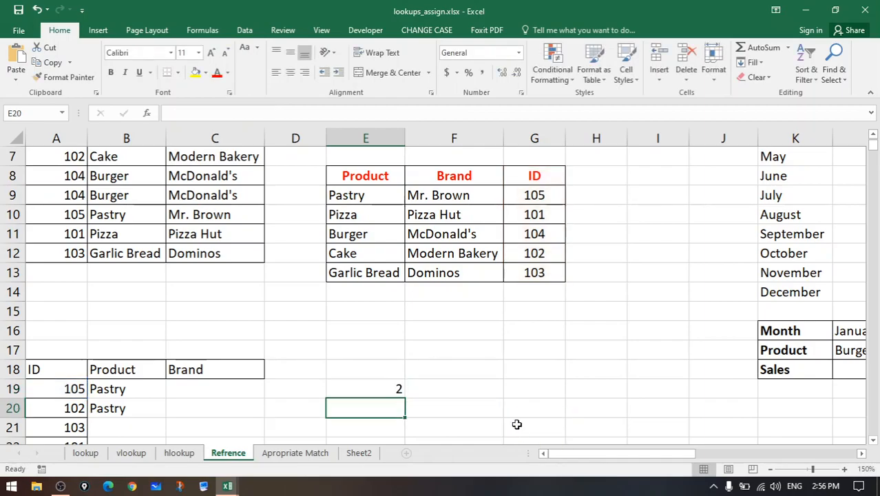
left_click(393, 389)
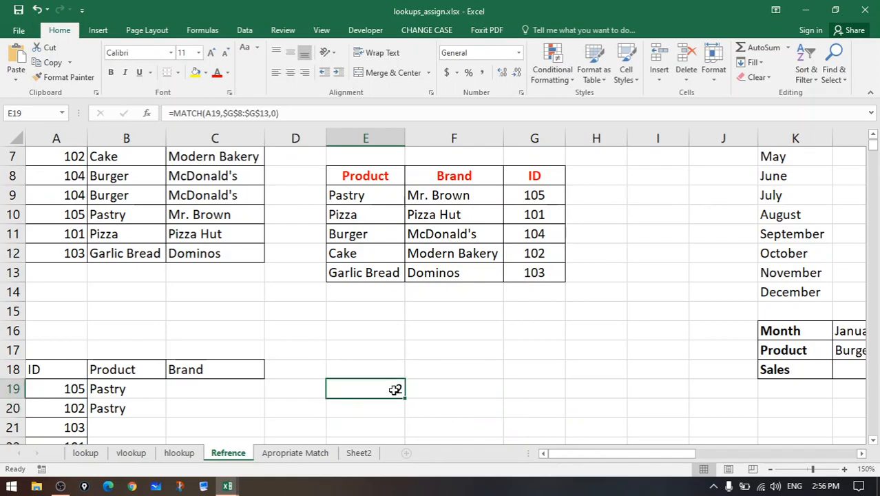
double_click(131, 389)
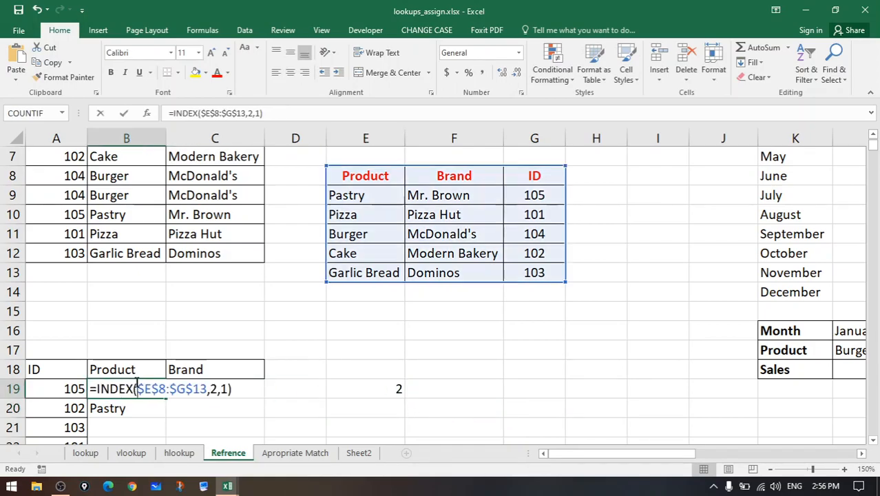
double_click(213, 389)
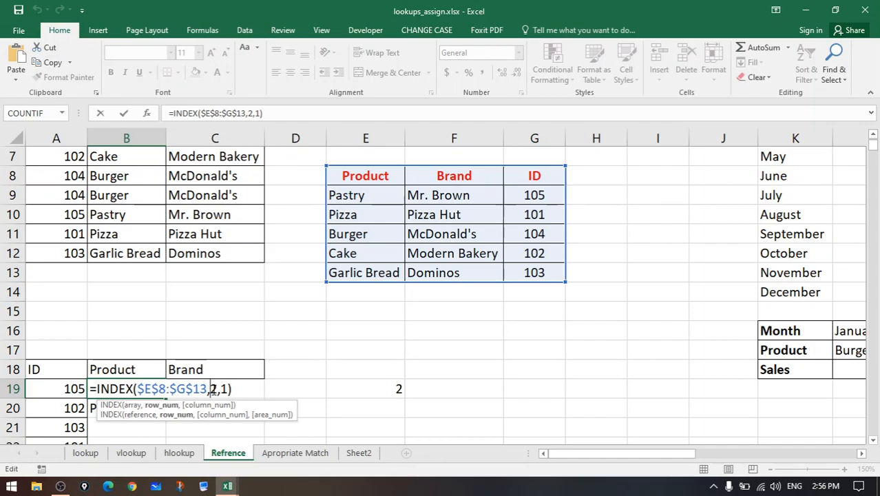
key("BackSpace")
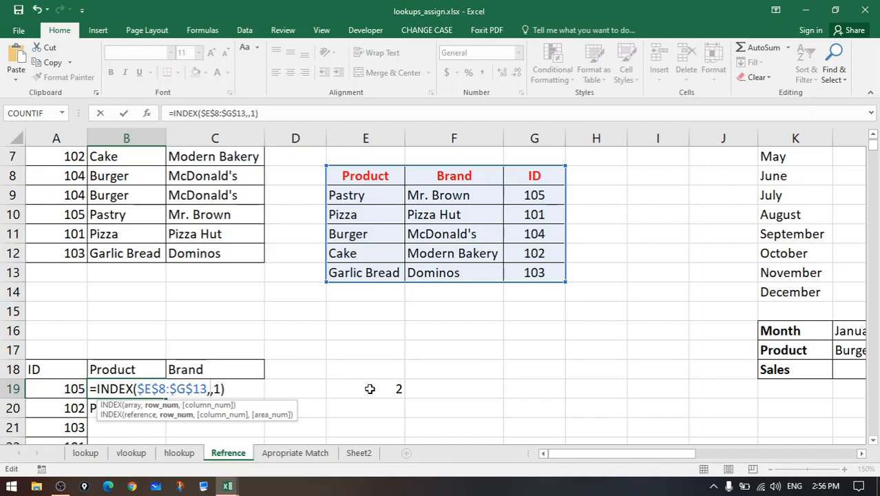
left_click(372, 389)
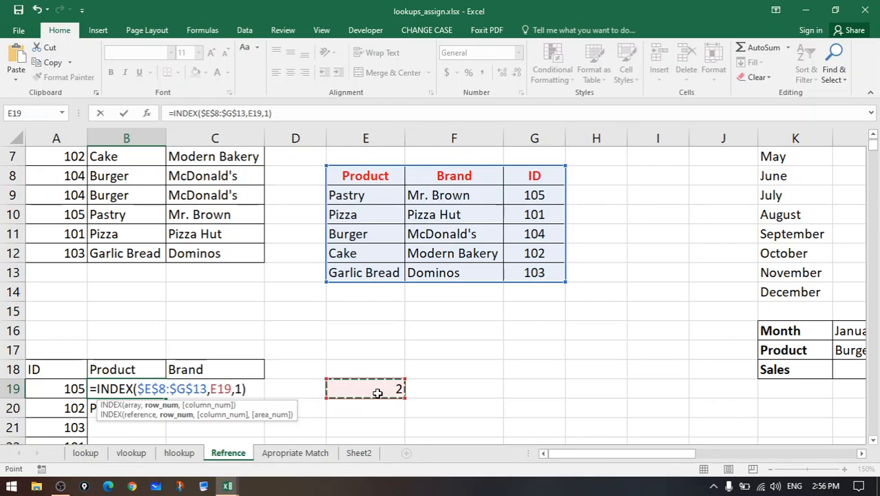
key("Escape")
Replace the row number in B19's INDEX formula with a copy of E19's expression MATCH(A19,$G$8:$G$13,0).
double_click(377, 393)
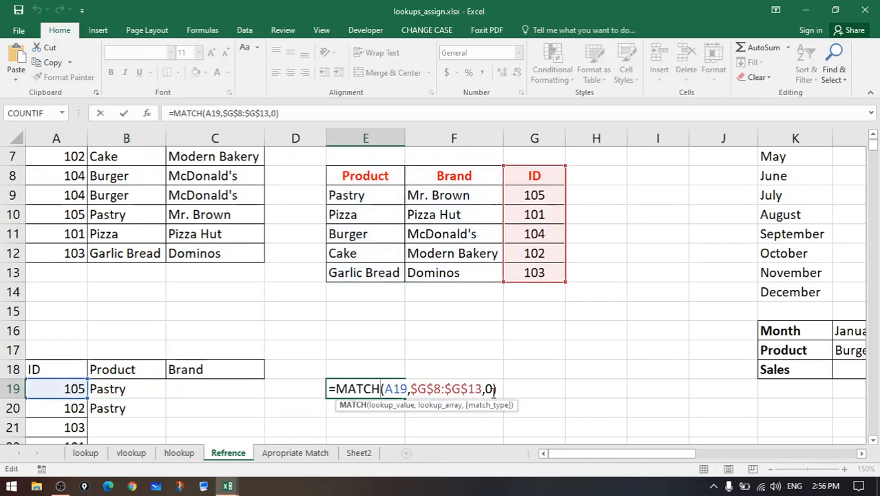
left_click_drag(498, 390, 337, 390)
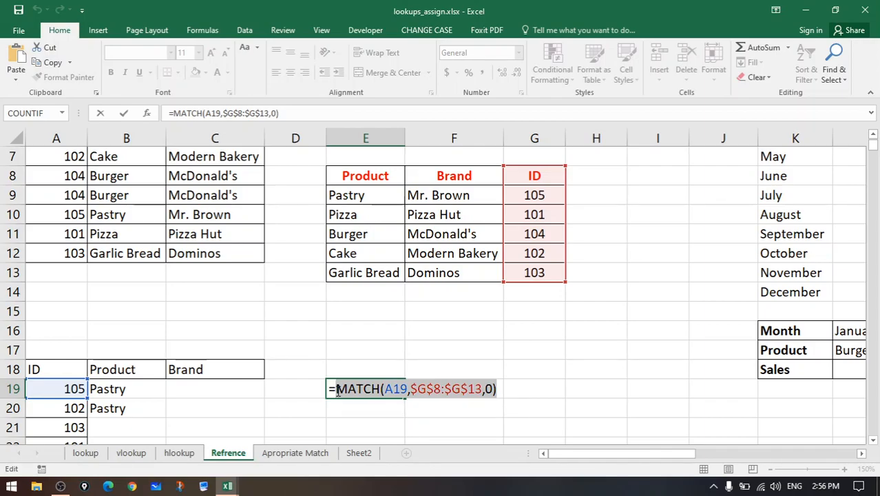
key("ctrl+c")
key("Escape")
double_click(145, 388)
left_click(219, 389)
key("BackSpace")
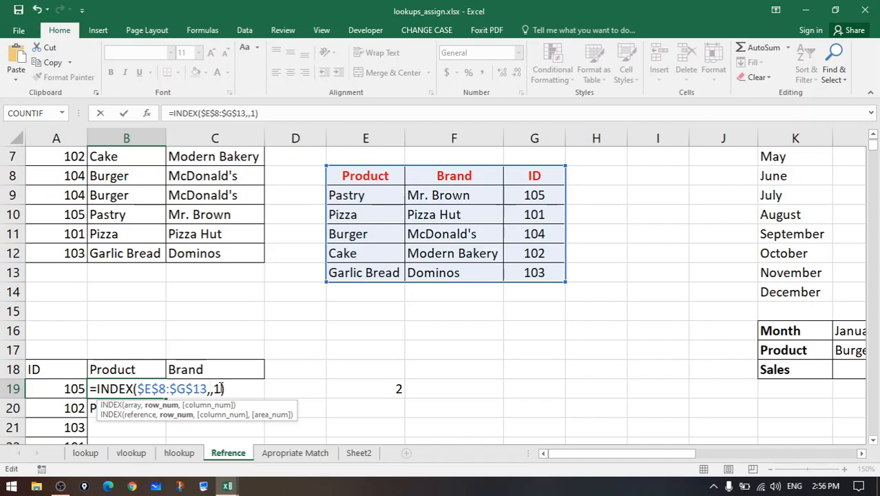
key("ctrl+v")
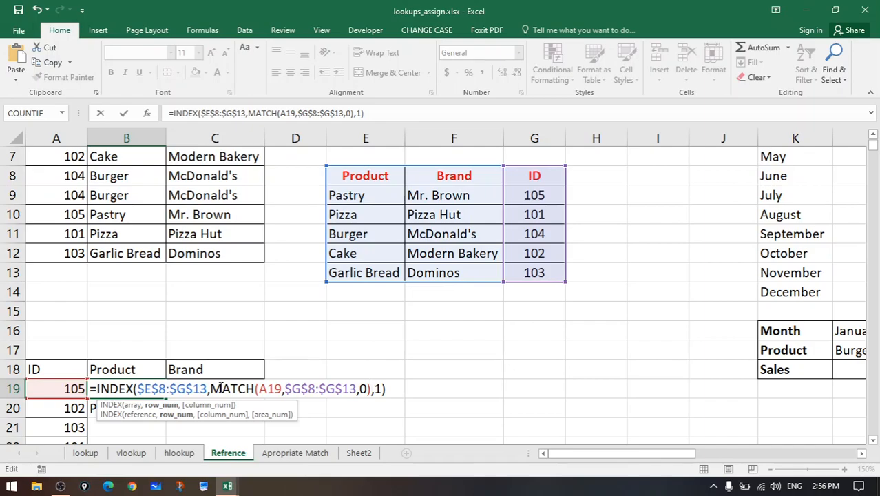
Examine the array, nested MATCH arguments and column number of the INDEX formula in B19.
left_click(155, 389)
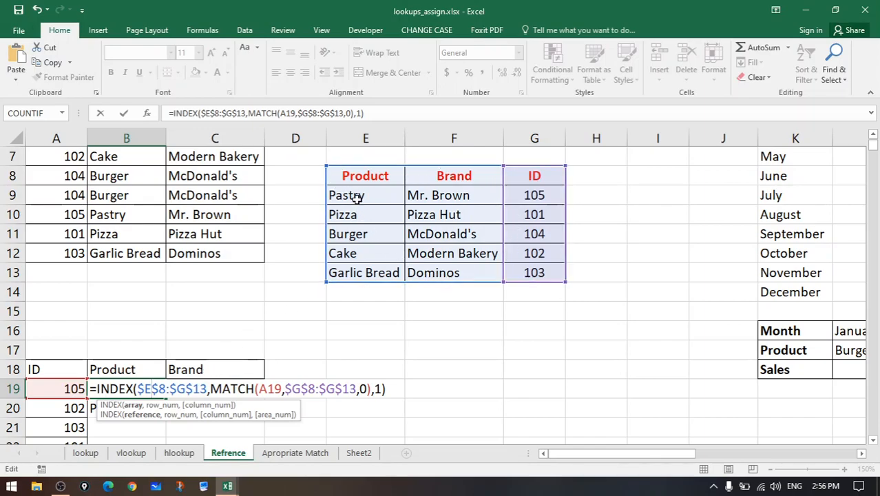
left_click(210, 389)
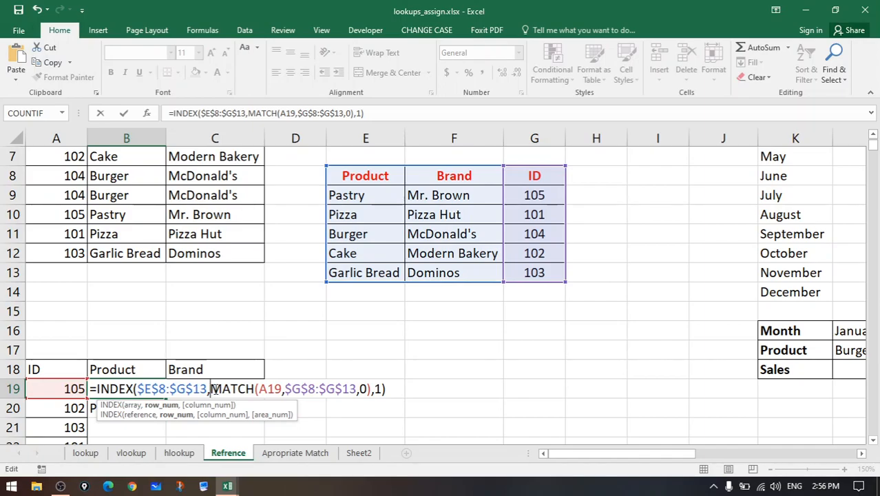
left_click(270, 390)
double_click(270, 389)
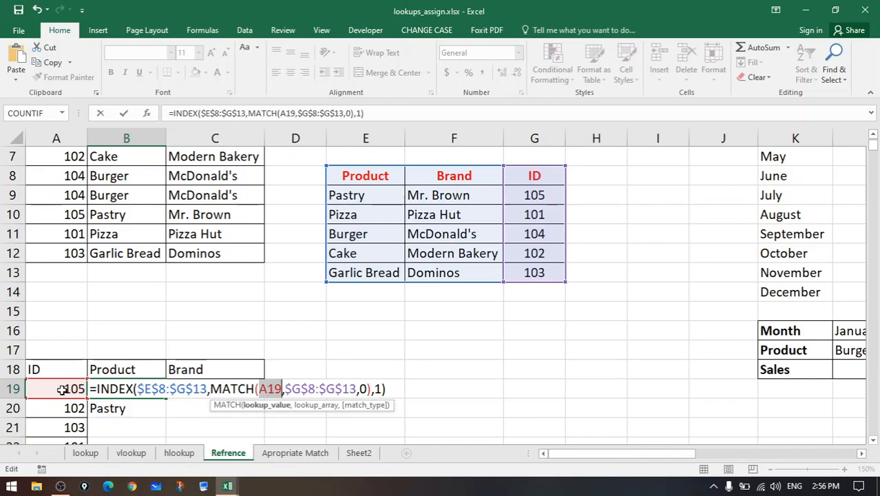
left_click(284, 390)
left_click(274, 390)
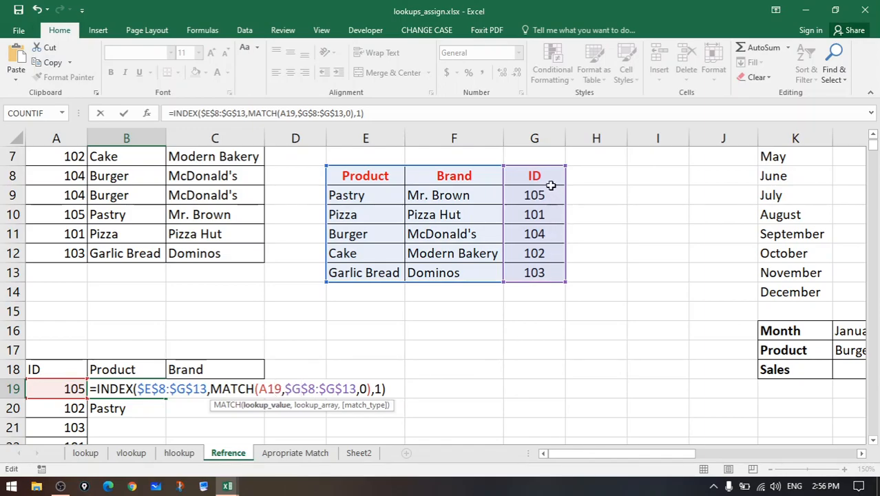
left_click_drag(284, 389, 359, 390)
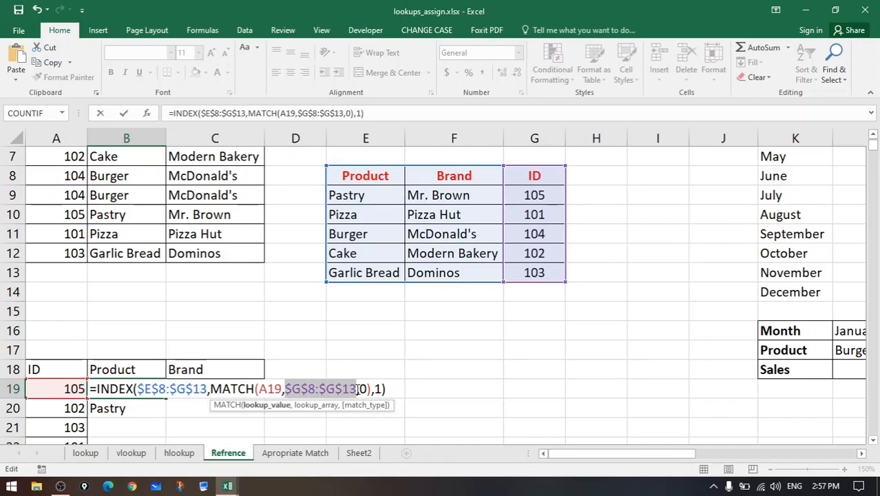
double_click(362, 389)
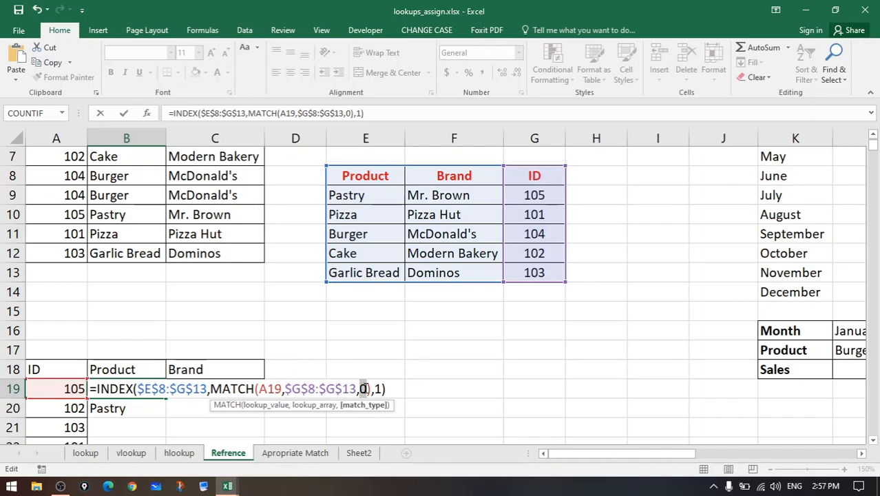
left_click_drag(372, 390, 210, 389)
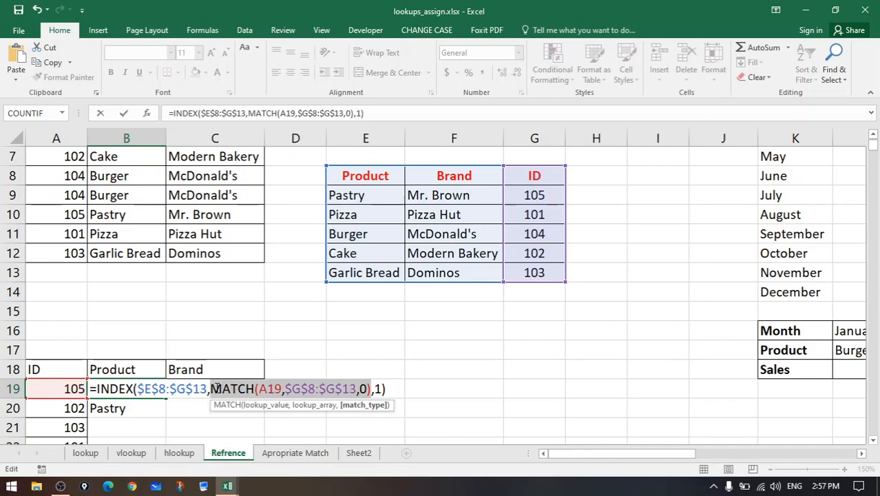
left_click(384, 389)
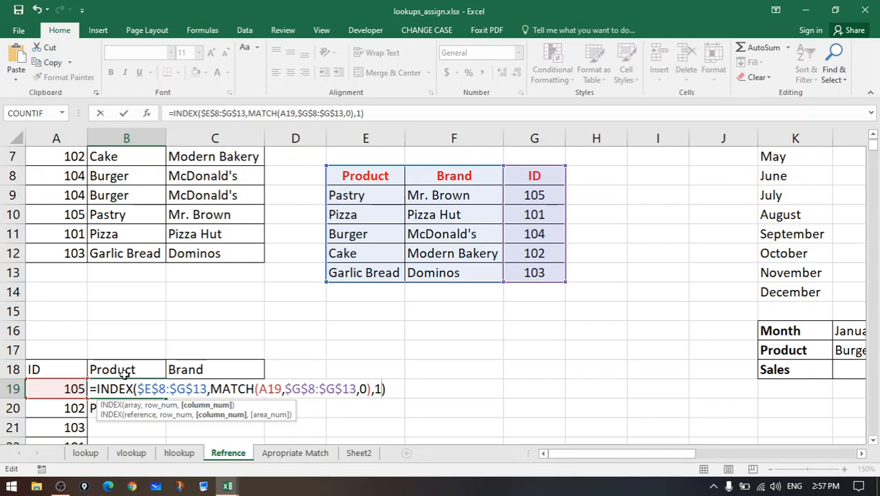
double_click(378, 390)
Commit the INDEX-MATCH formula in B19, fill it down to B20, and check the product against the lookup table.
key("Return")
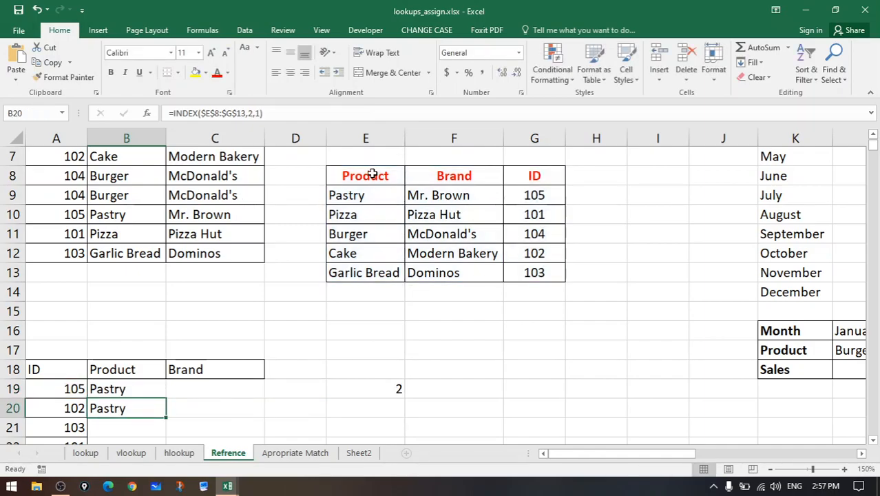
left_click(164, 391)
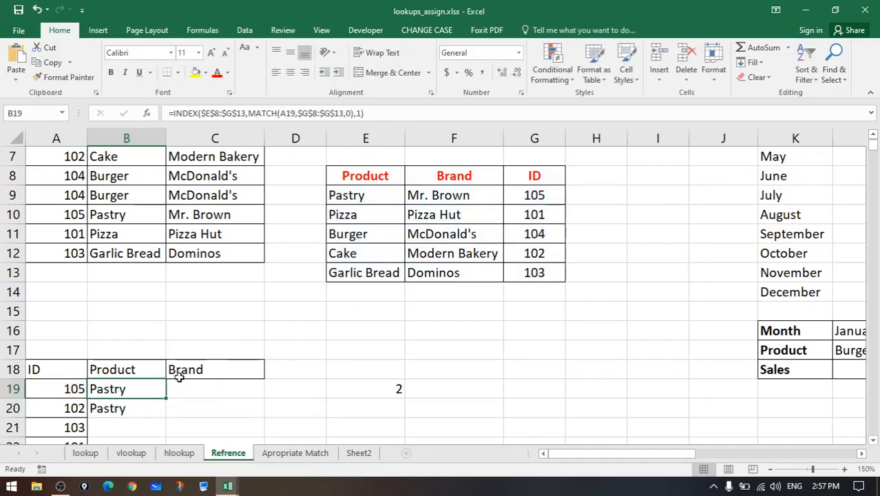
left_click_drag(166, 401, 169, 409)
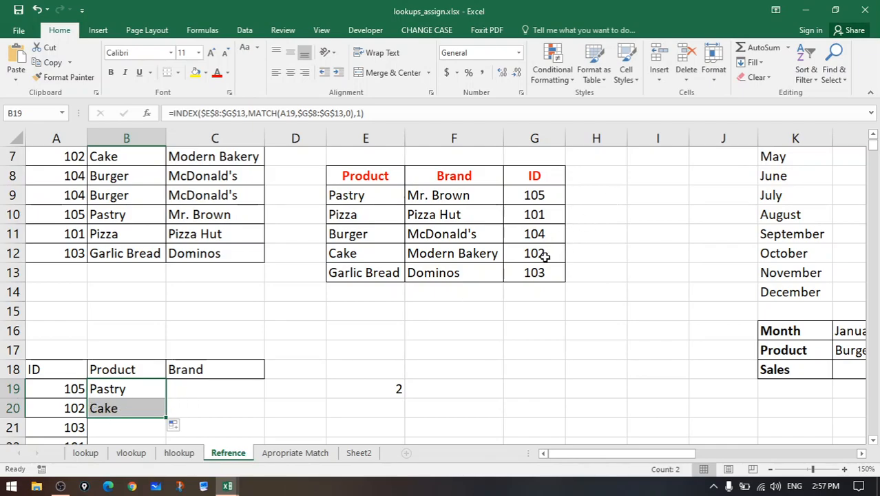
left_click(384, 254)
Copy the full INDEX-MATCH formula text from B19 into C19 under Brand, keeping its references unchanged.
left_click(144, 389)
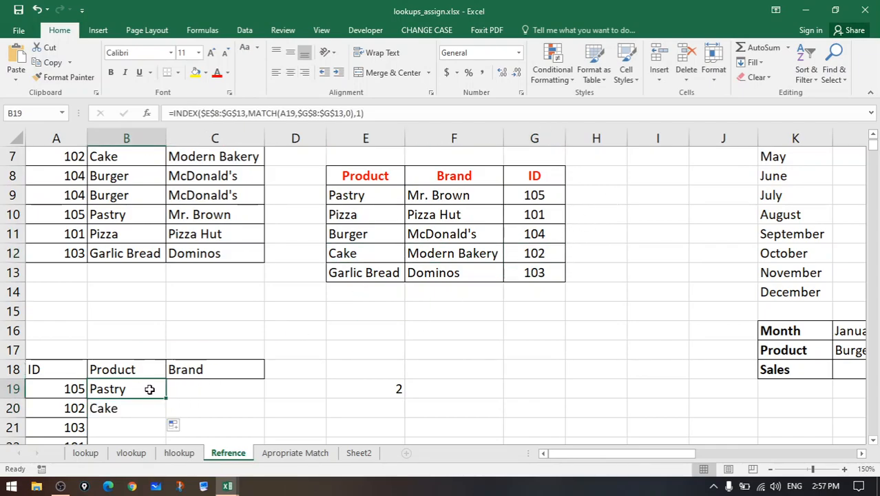
left_click(236, 391)
left_click(148, 392)
left_click(391, 113)
left_click_drag(206, 112, 389, 112)
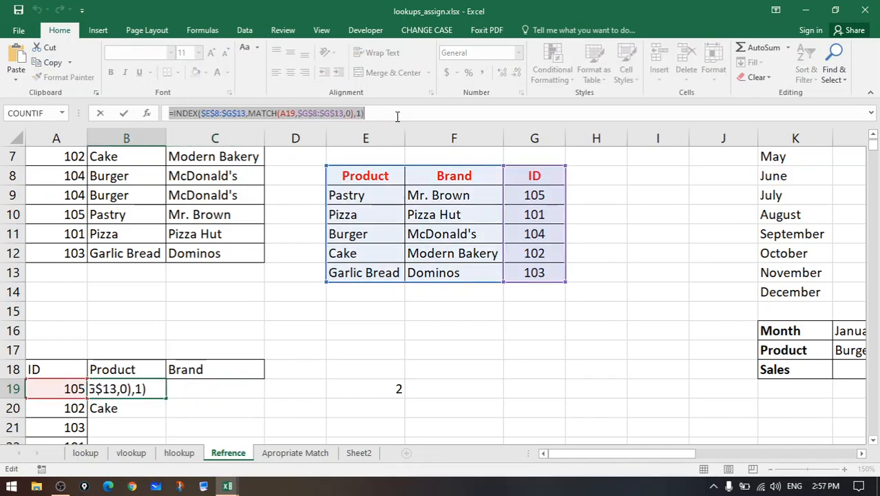
key("Escape")
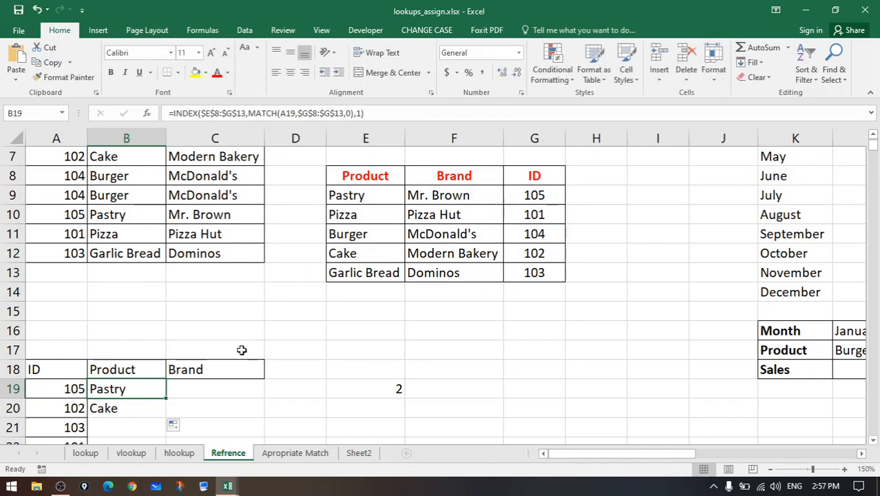
left_click(229, 390)
double_click(240, 389)
key("ctrl+v")
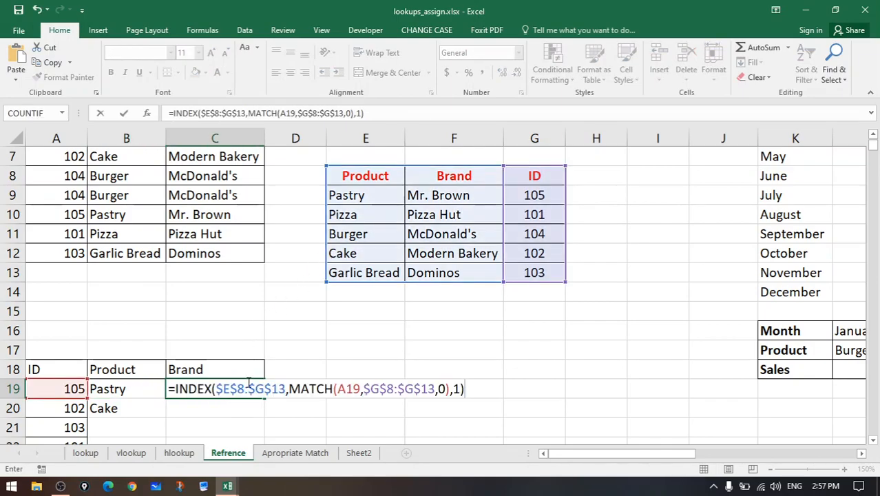
Review the arguments of the formula in C19 and set its INDEX column number to 2 for the Brand column.
left_click_drag(219, 390, 286, 388)
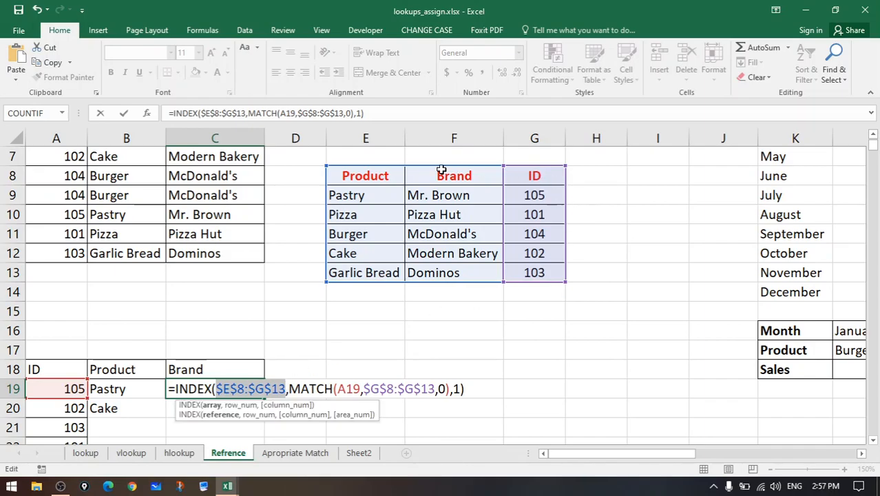
left_click(317, 389)
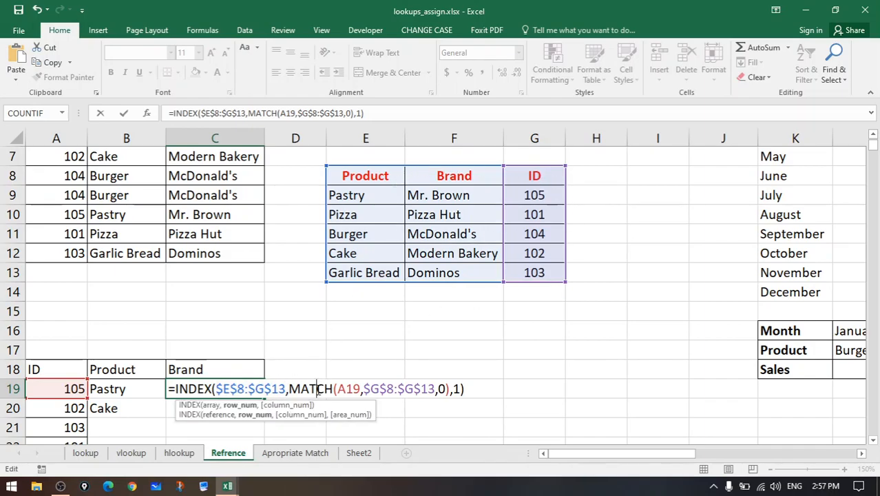
double_click(355, 389)
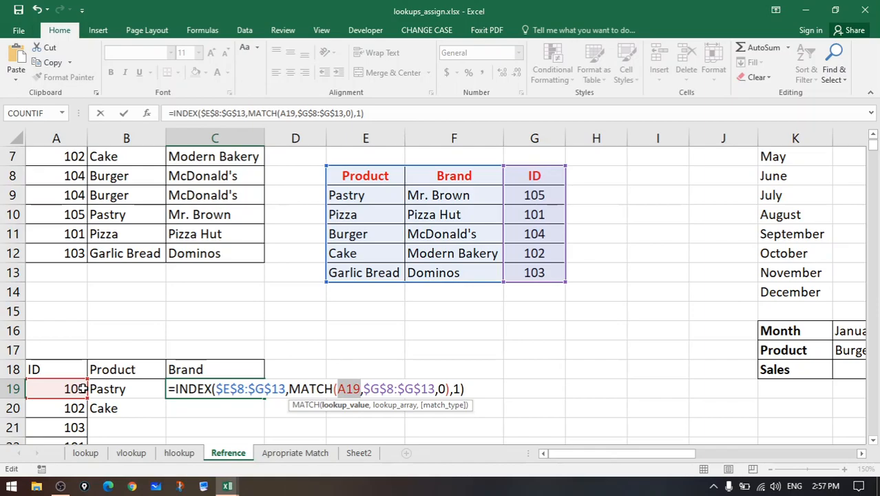
left_click(366, 389)
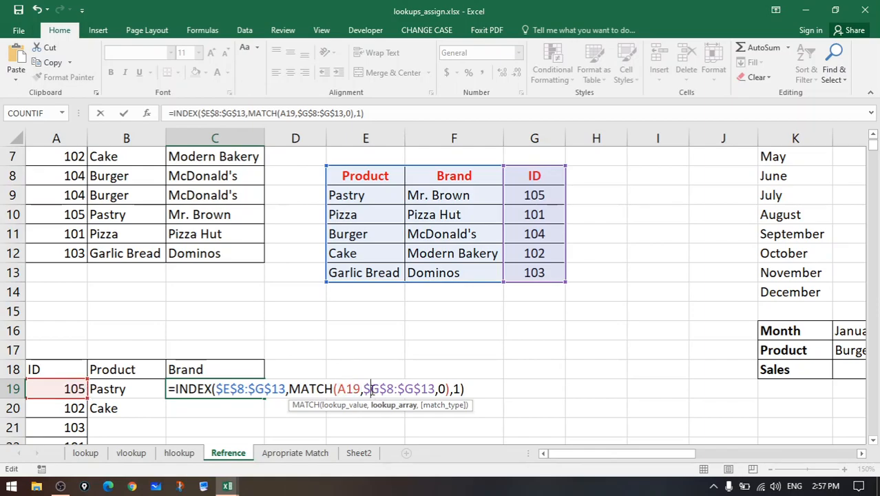
left_click_drag(364, 389, 435, 389)
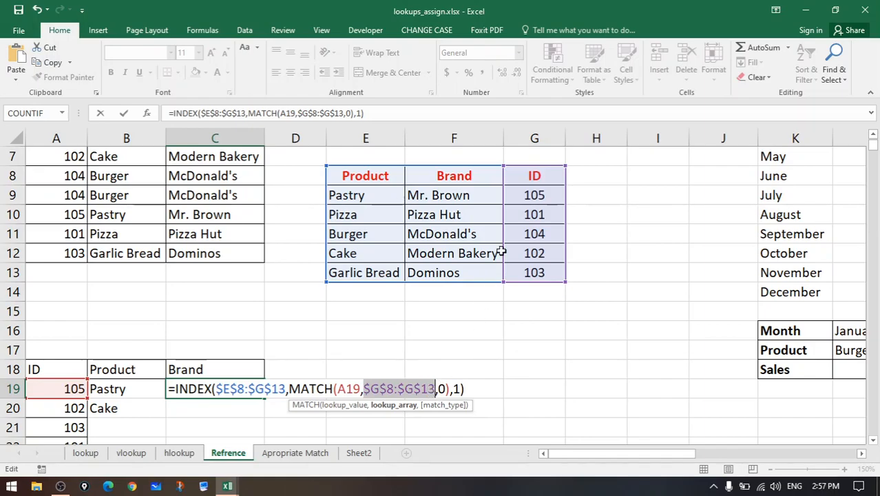
double_click(446, 388)
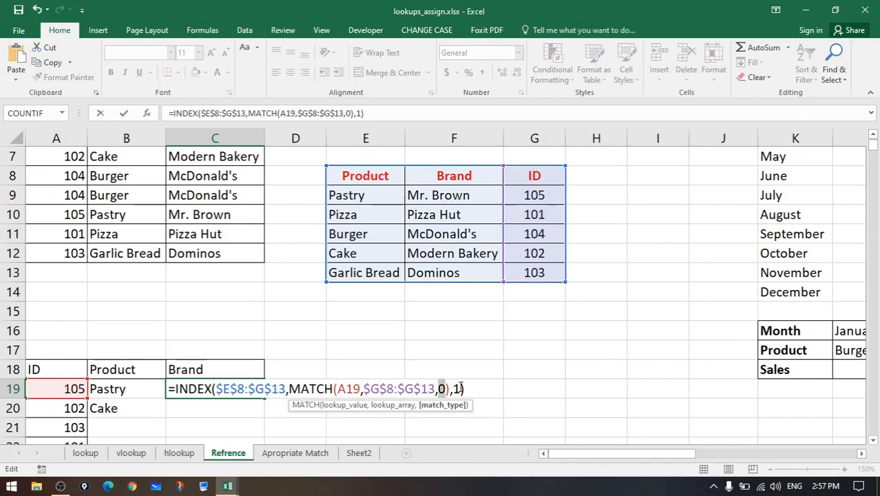
left_click(460, 387)
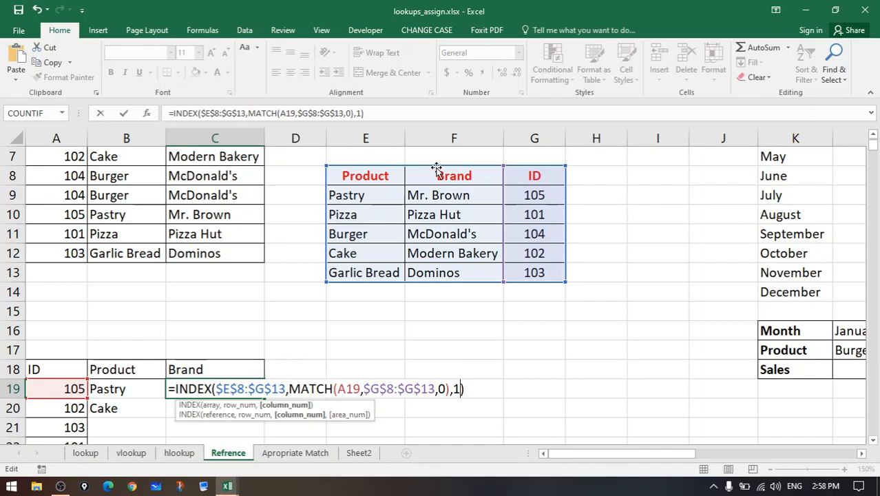
key("BackSpace")
type("2")
key("Return")
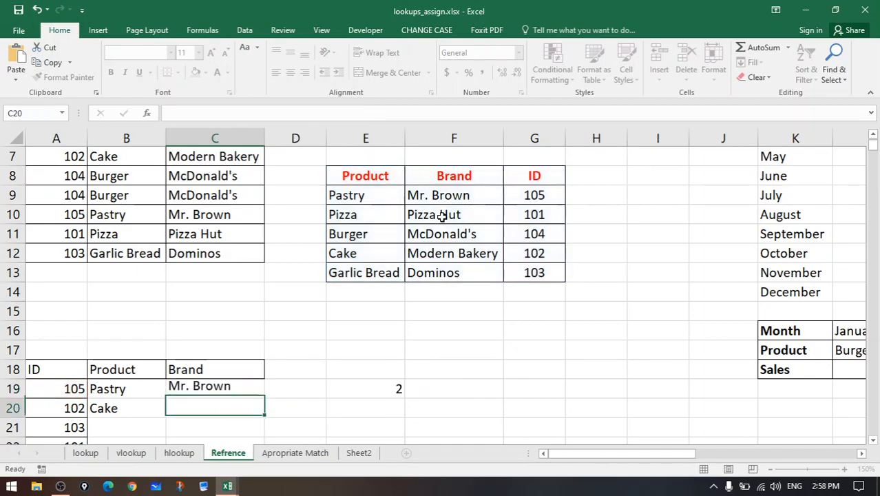
Fill the Brand formula from C19 down to C20 and check the brand against the lookup table.
left_click(256, 387)
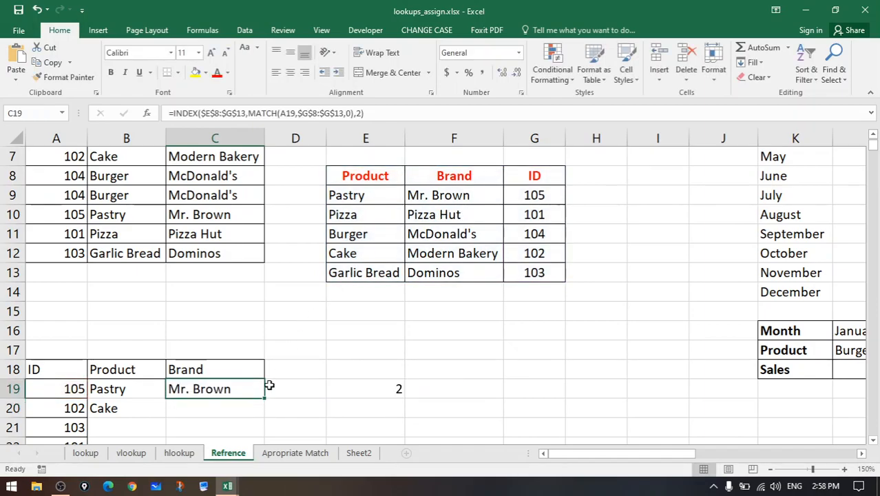
left_click_drag(263, 397, 269, 416)
left_click(111, 408)
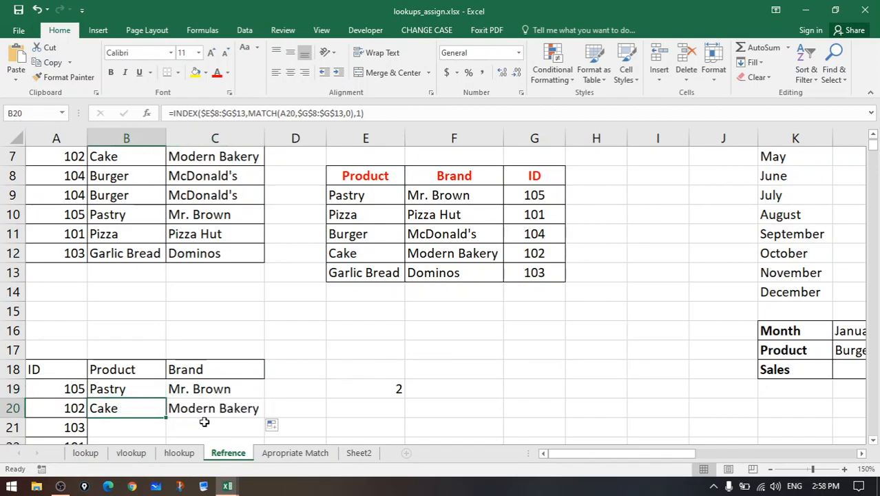
left_click(429, 253)
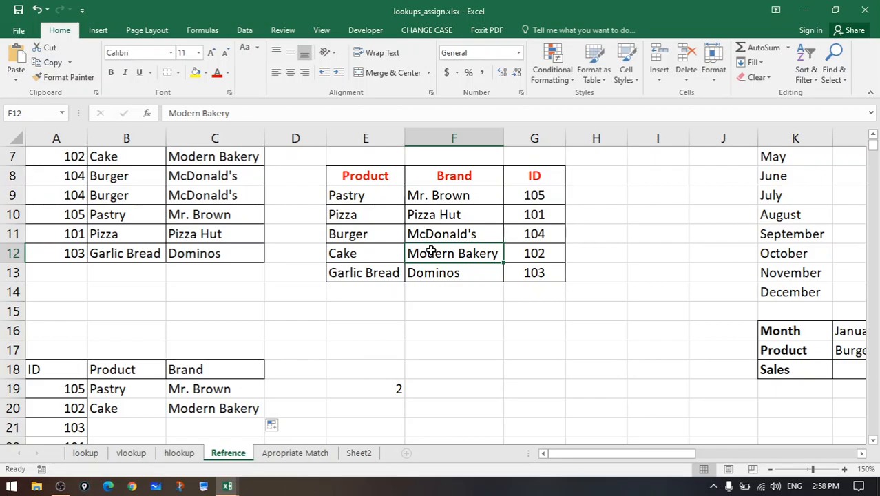
left_click(249, 391)
left_click(202, 369)
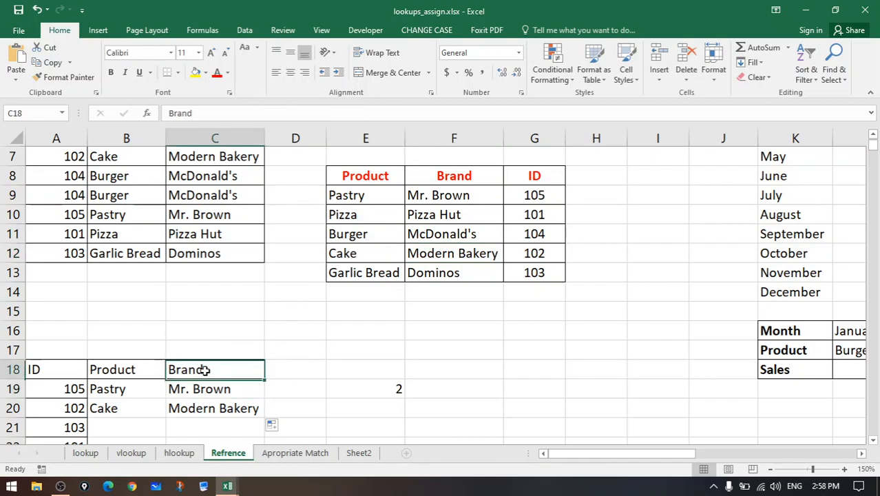
Review the Brand formula in C19 against the Brand and Product headings of the lookup table.
left_click(224, 389)
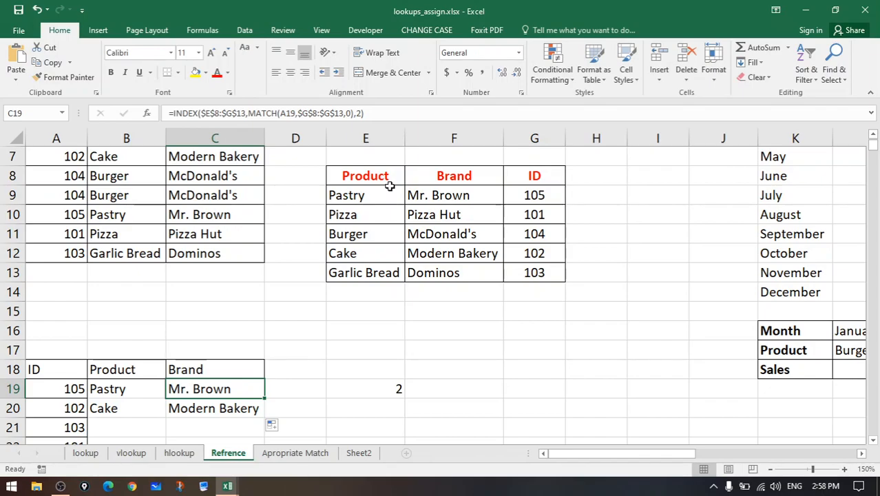
left_click(451, 176)
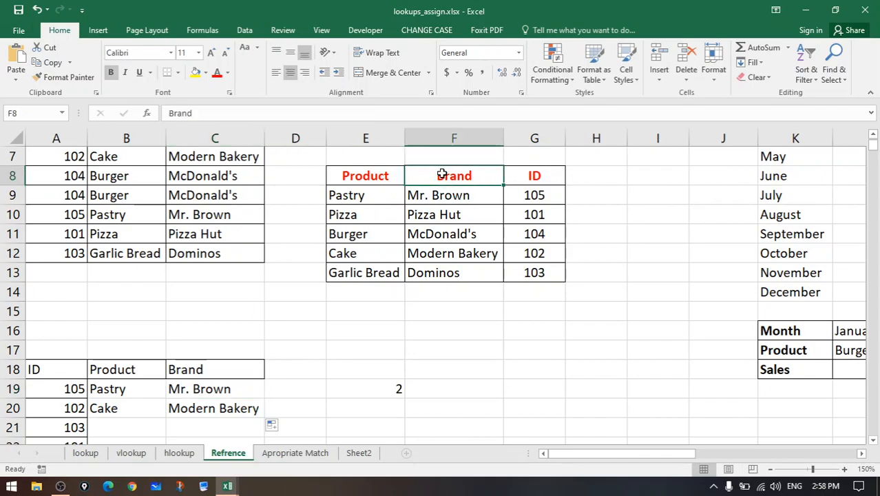
left_click(386, 177)
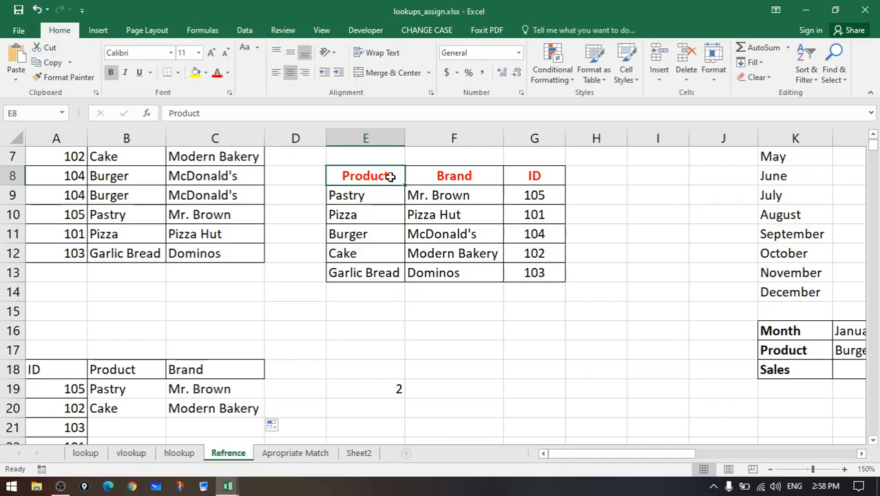
Examine the monthly sales table in K2:P14, including its product headings in L2:P2.
left_click_drag(596, 454, 685, 460)
scroll(690, 418, "up", 2)
left_click_drag(256, 175, 634, 414)
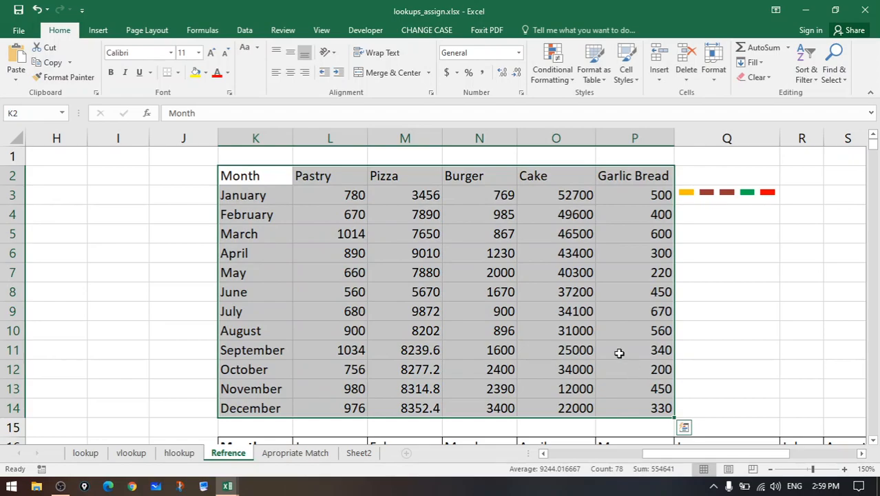
left_click(307, 205)
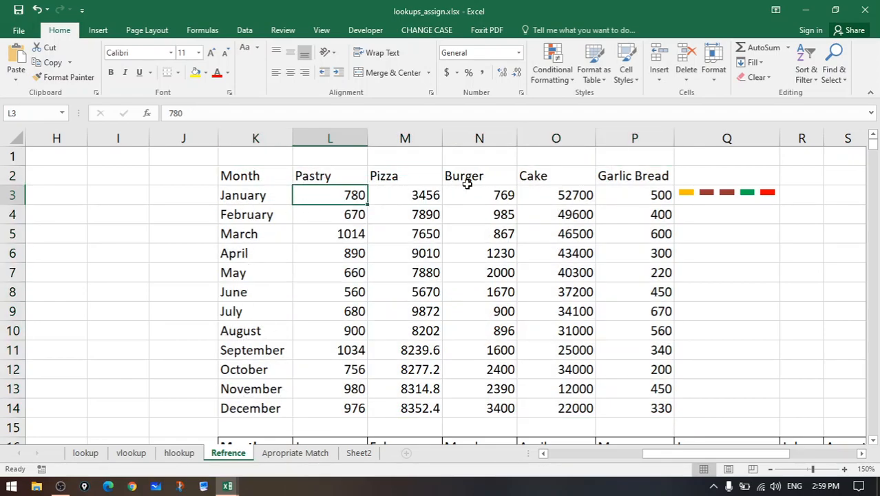
left_click(323, 177)
left_click_drag(376, 178, 628, 178)
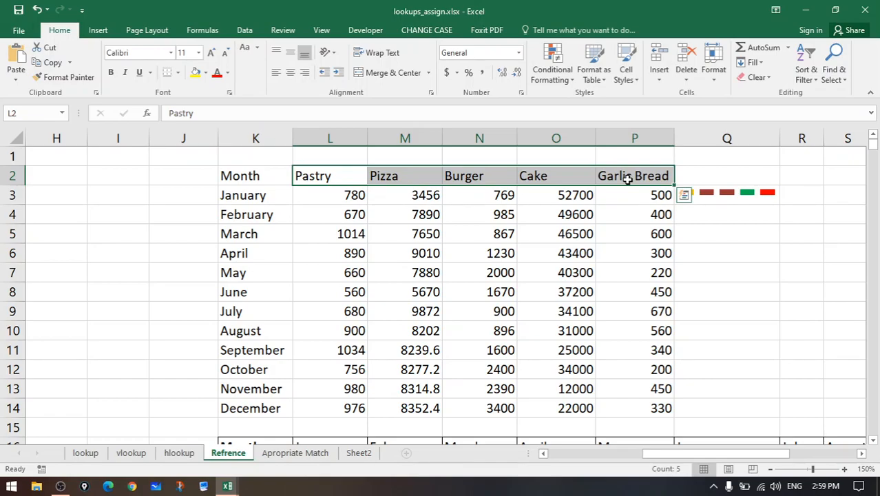
Inspect the month and product in L16:L17 and the INDEX array argument of the Sales formula in L18.
scroll(612, 190, "down", 2)
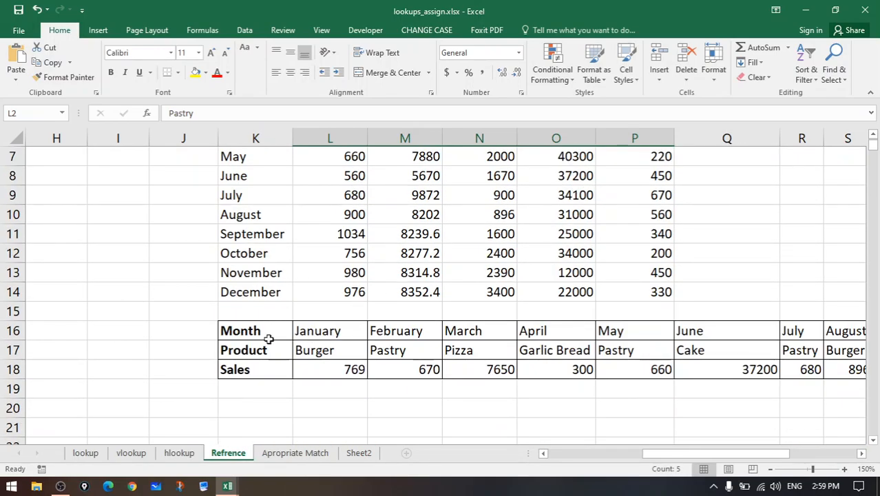
left_click(320, 330)
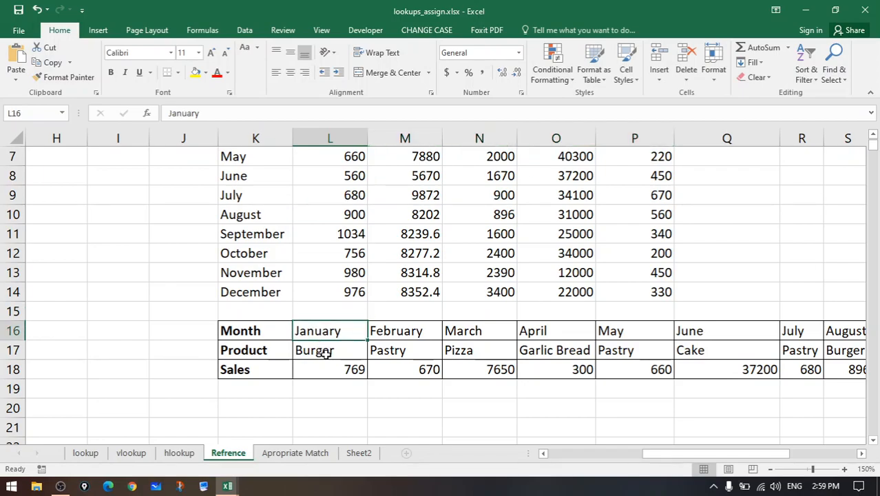
left_click(324, 351)
left_click(331, 370)
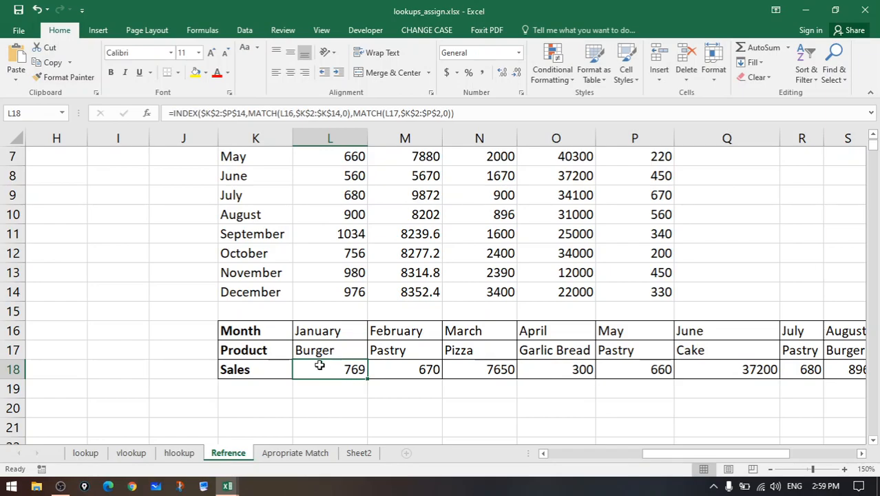
double_click(328, 368)
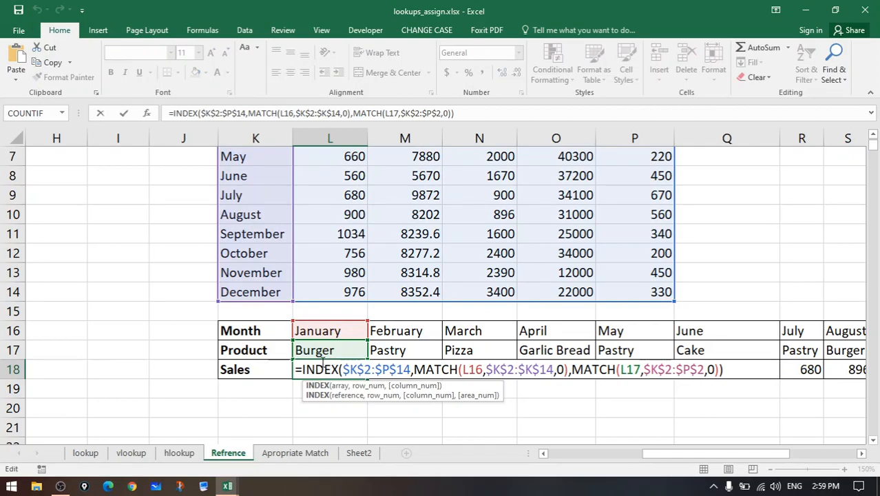
left_click(351, 368)
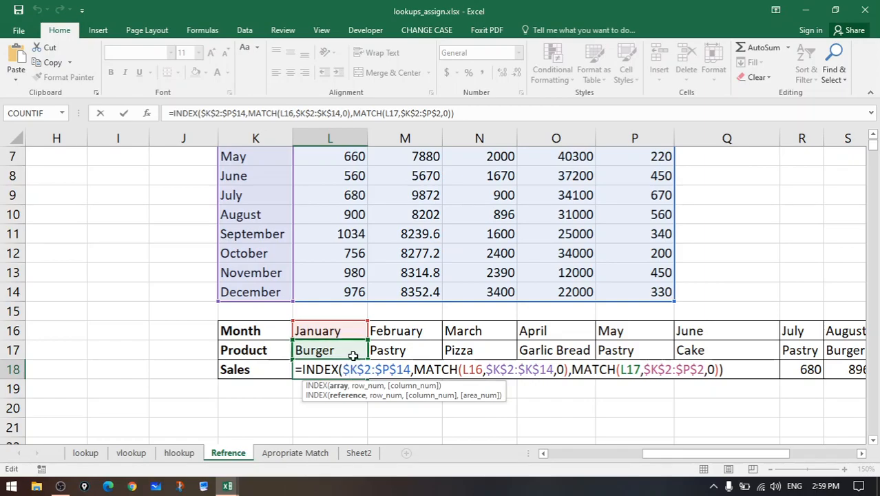
left_click_drag(342, 369, 412, 370)
left_click(424, 369)
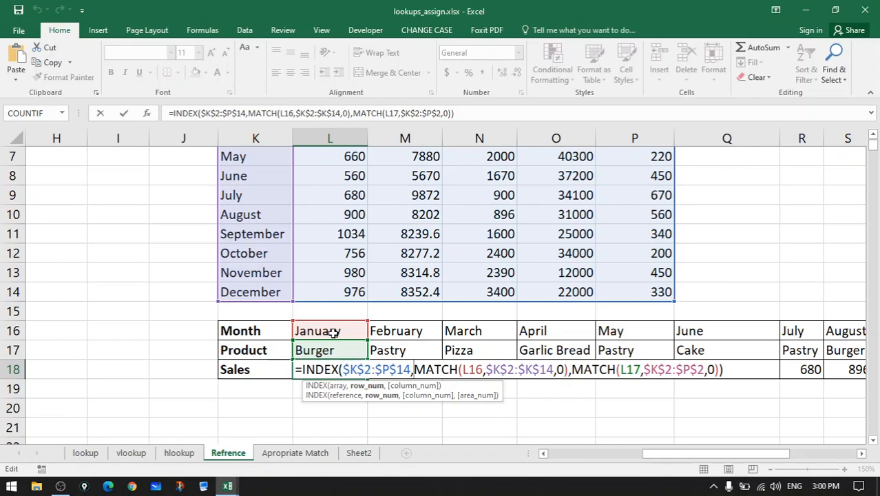
Examine the first MATCH in L18, checking its lookup value L16, month range and match type for the row number.
double_click(468, 370)
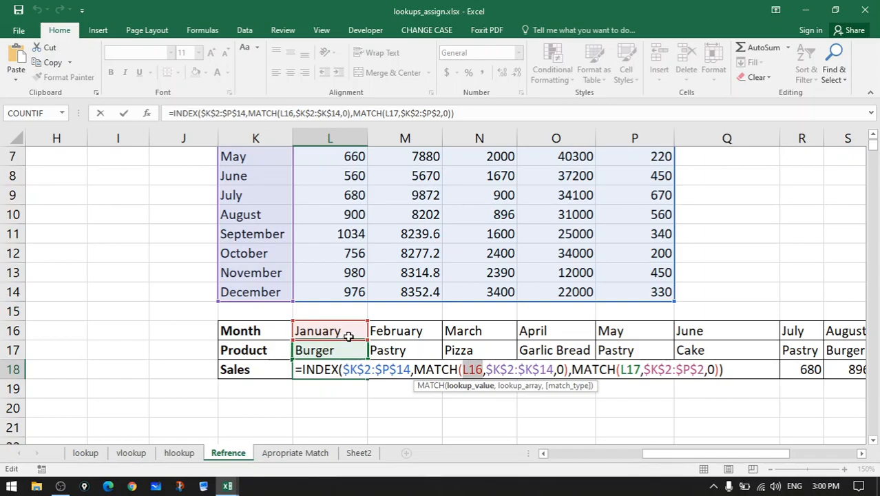
left_click(499, 370)
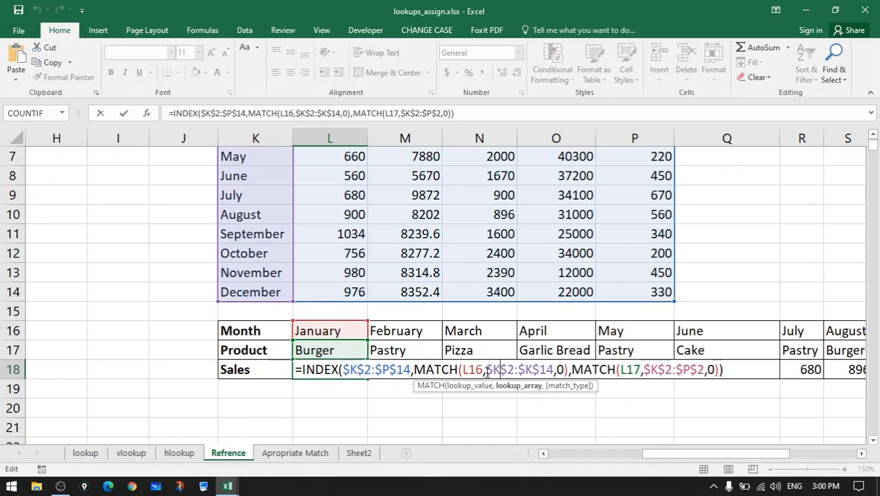
scroll(482, 345, "up", 2)
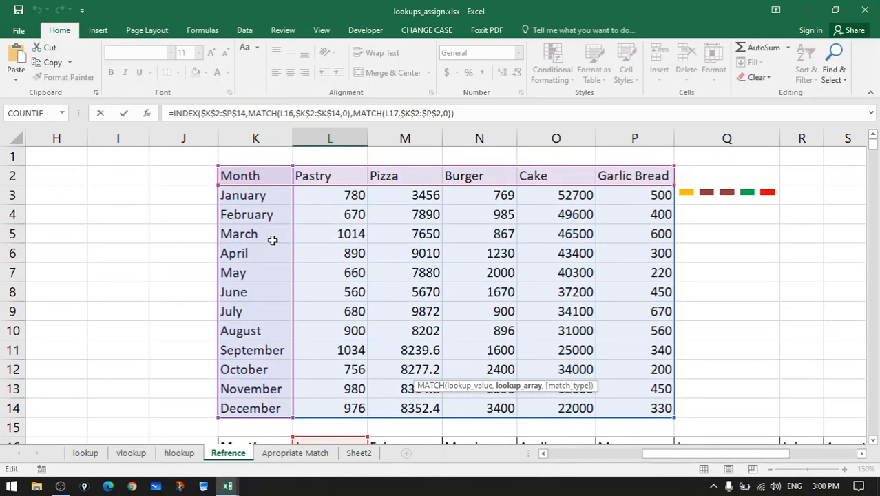
scroll(377, 350, "down", 2)
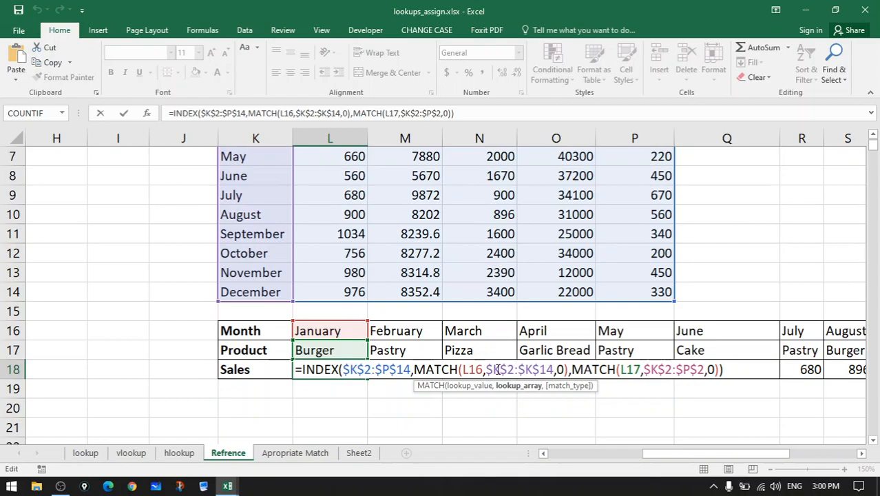
left_click_drag(486, 370, 559, 371)
left_click(559, 369)
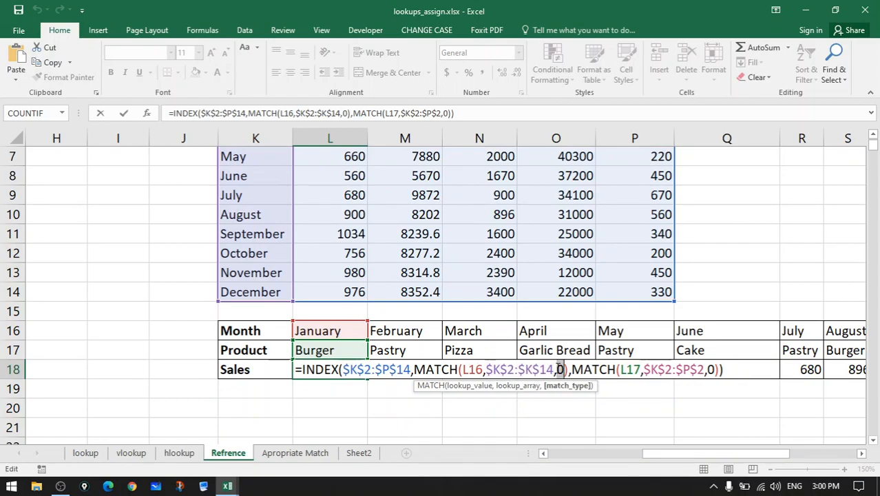
left_click_drag(413, 370, 569, 370)
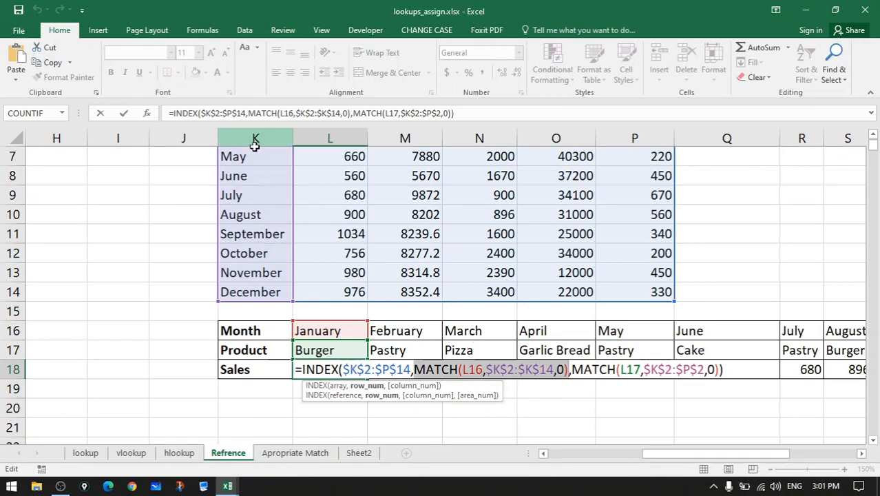
Examine the second MATCH in L18, checking its lookup value L17, header range and match type, and close the formula unchanged.
left_click(602, 371)
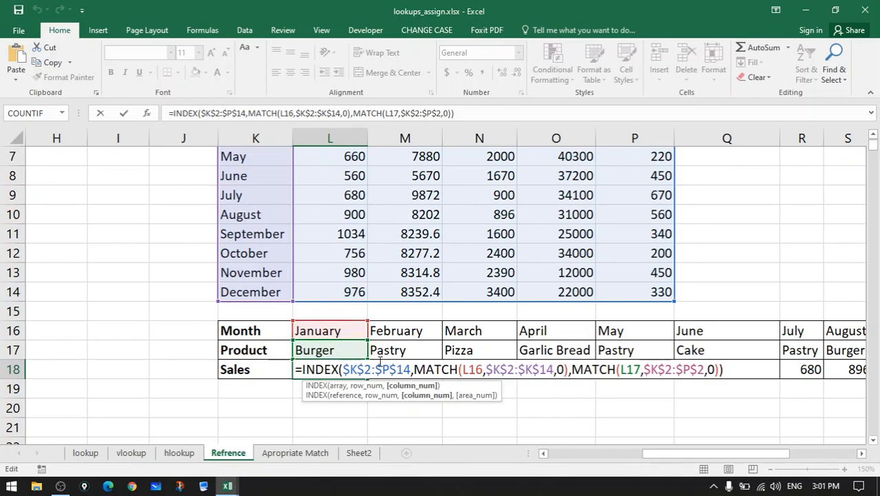
scroll(379, 361, "up", 2)
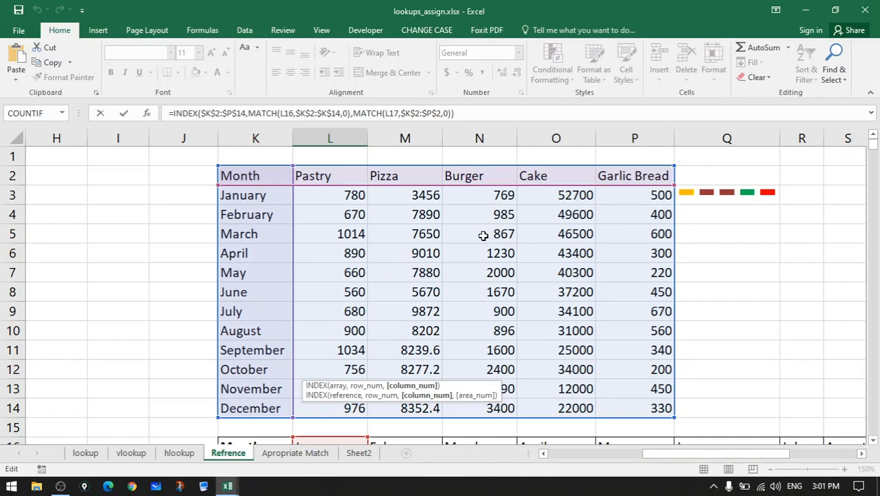
scroll(479, 232, "down", 2)
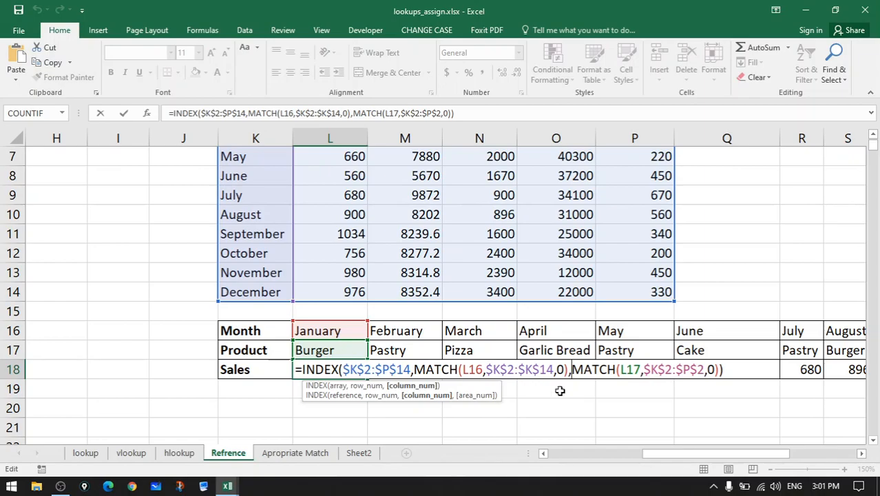
double_click(630, 370)
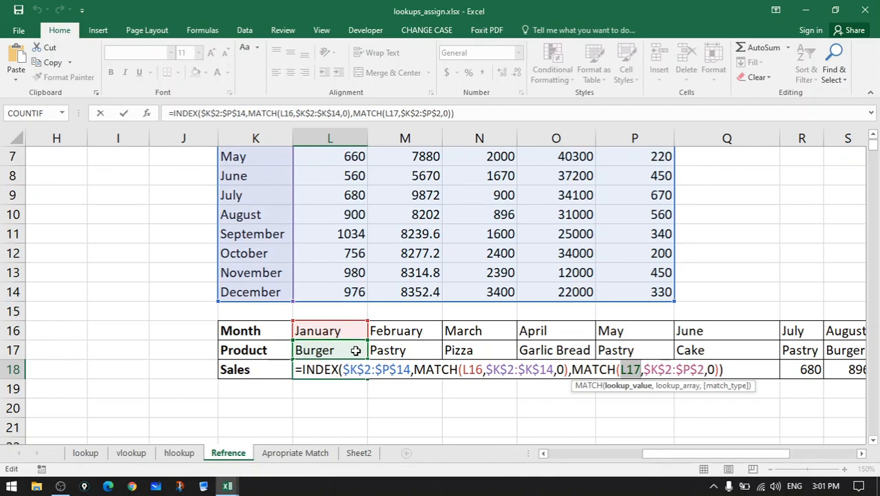
left_click(680, 371)
scroll(433, 290, "up", 2)
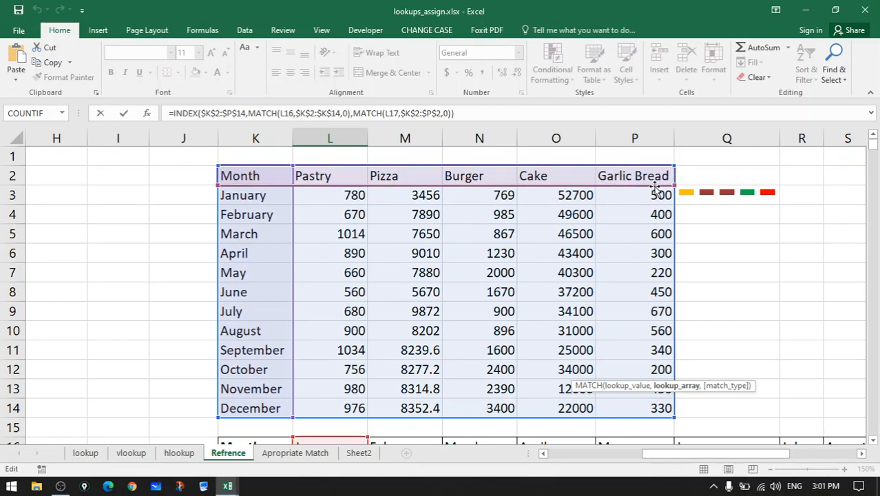
scroll(659, 192, "down", 3)
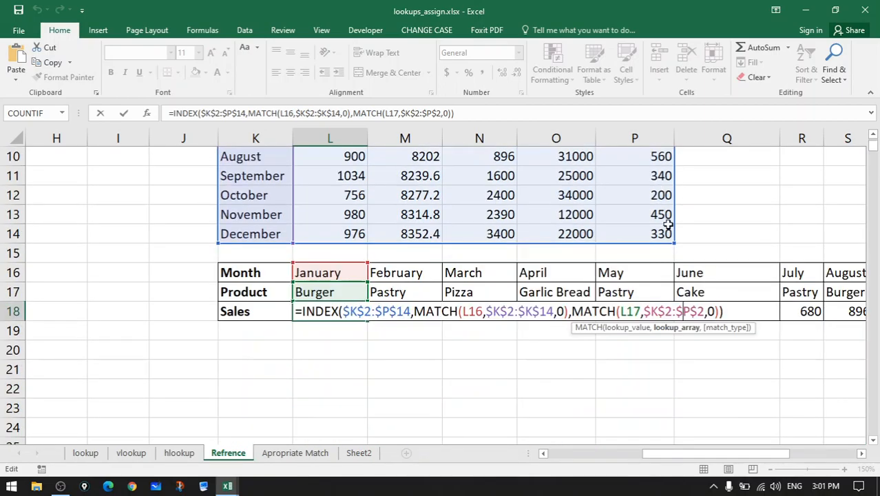
double_click(710, 311)
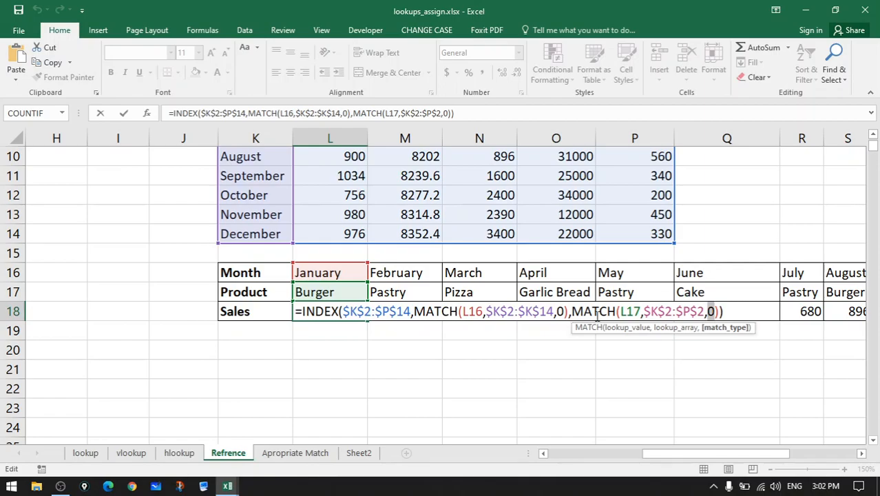
left_click(728, 311)
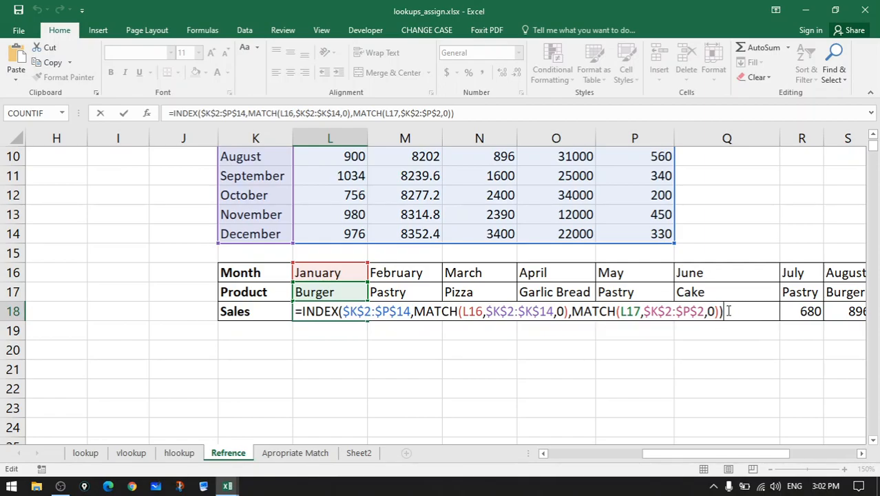
key("Return")
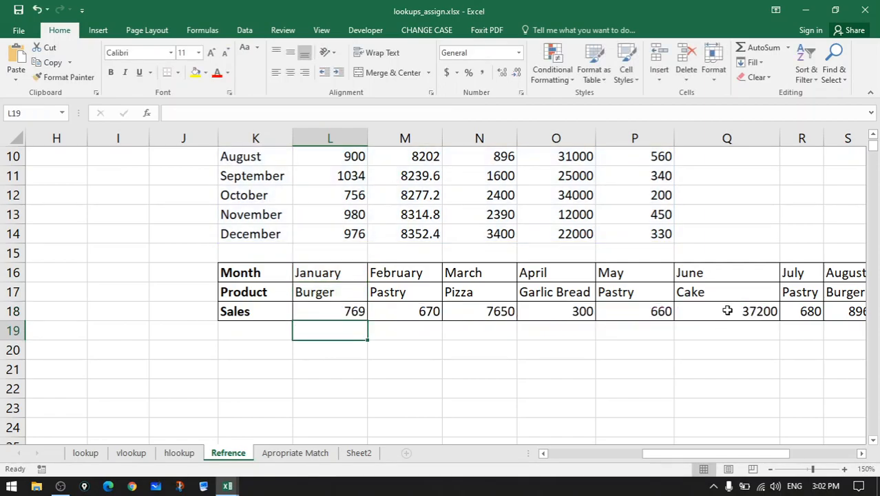
left_click(342, 311)
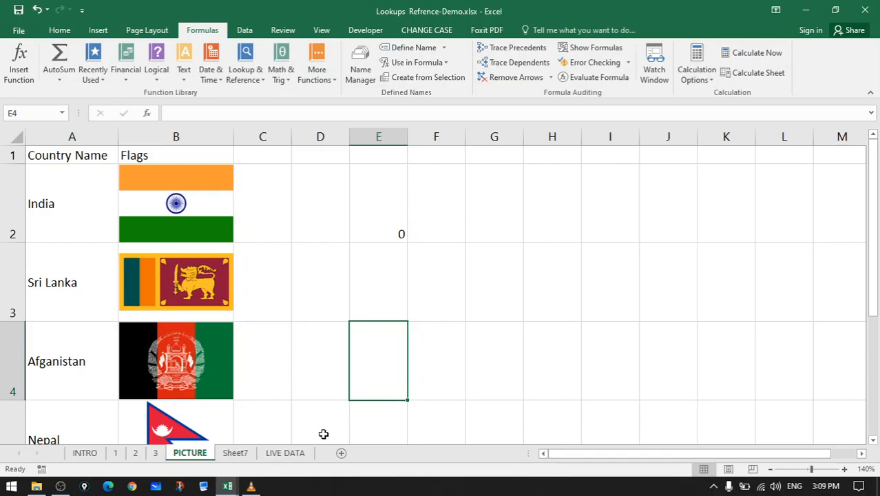
Choose Sri Lanka as the Country Name in E6 on Sheet7 and review the available country options.
left_click(236, 454)
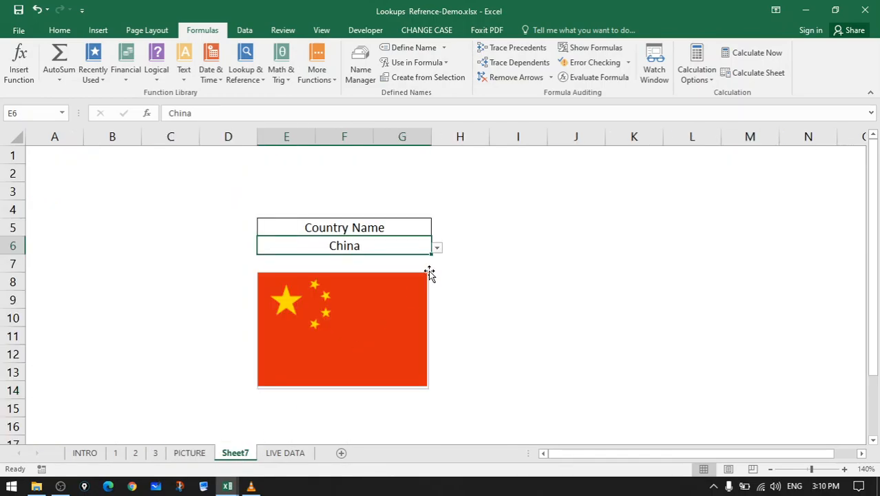
left_click(438, 248)
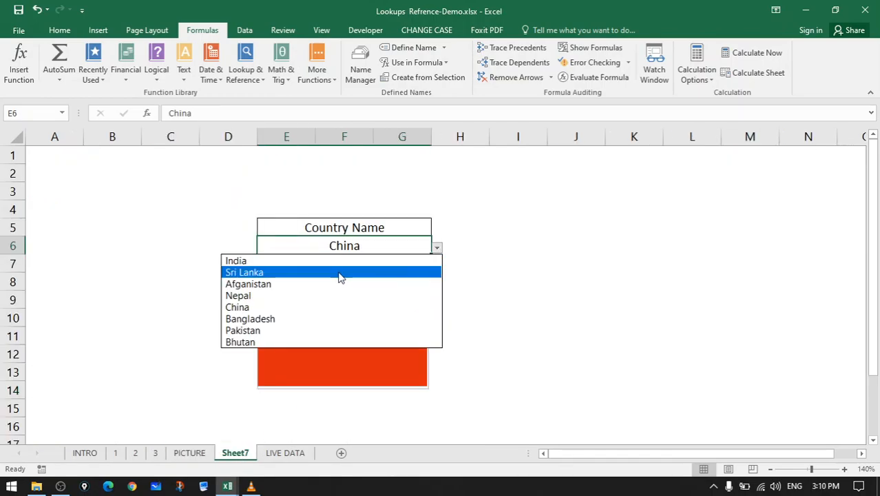
left_click(340, 273)
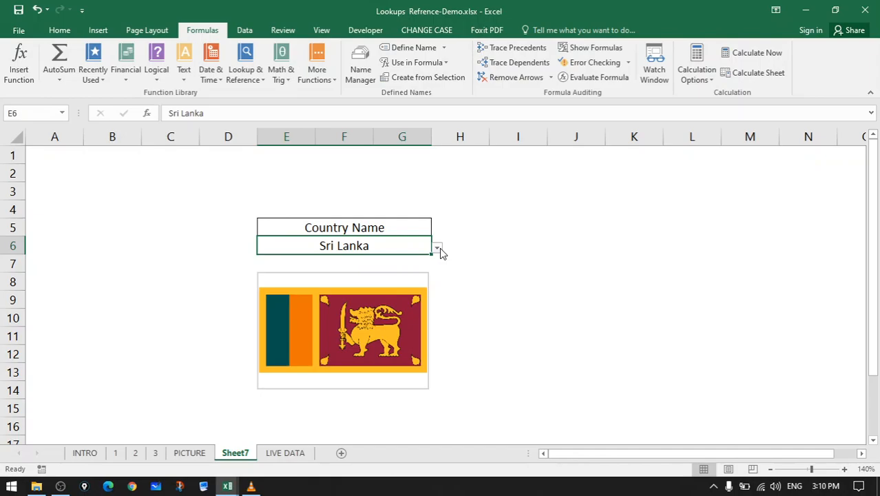
left_click(437, 248)
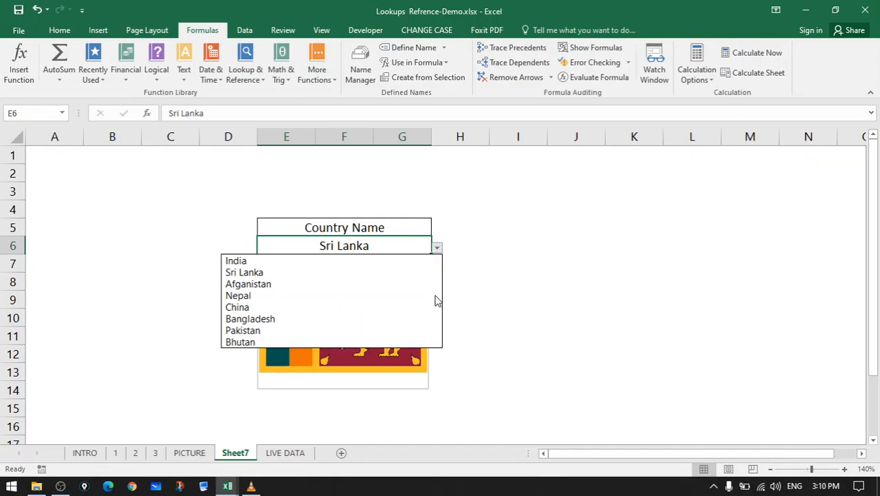
key("Escape")
Start a data validation rule for cell I6 on Sheet7 that allows a List.
left_click(526, 248)
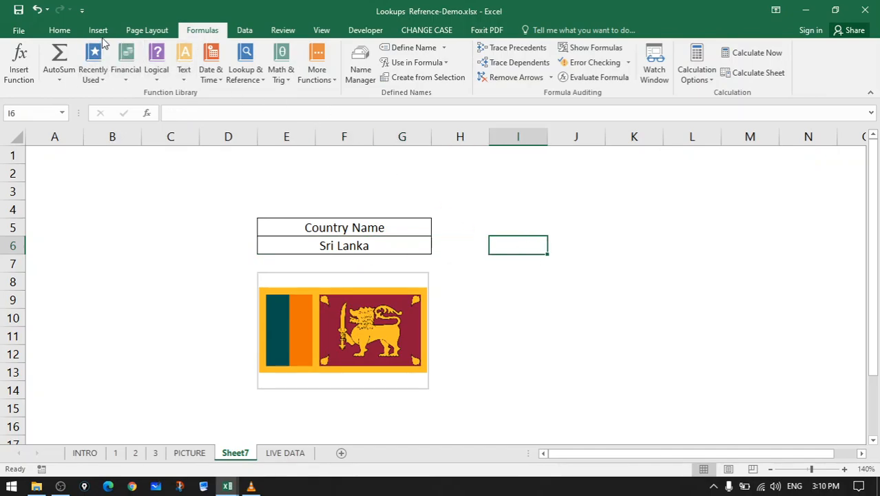
left_click(62, 30)
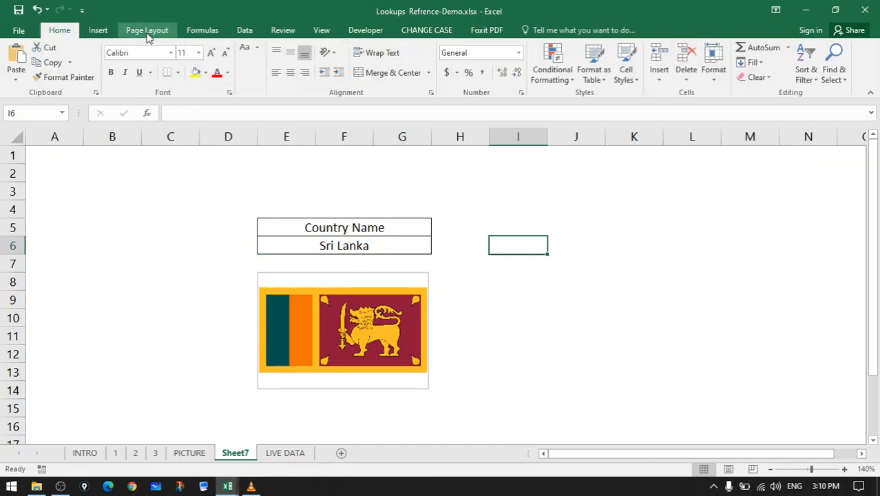
left_click(245, 30)
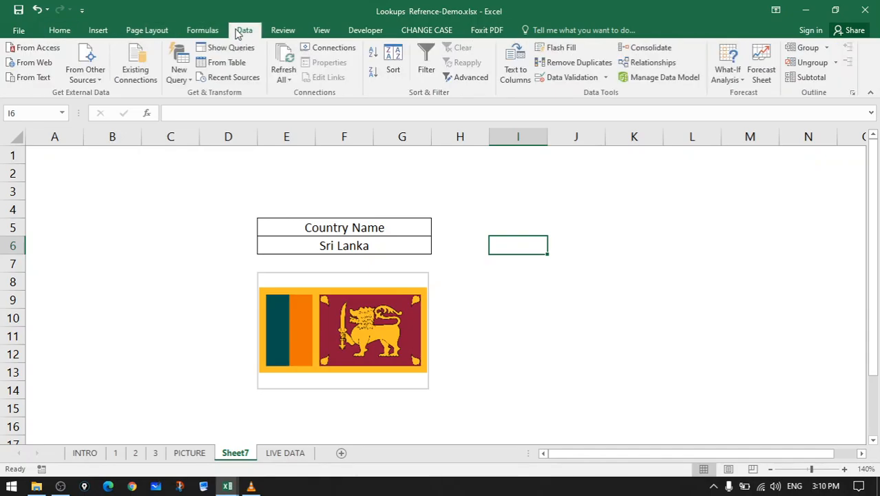
left_click(605, 78)
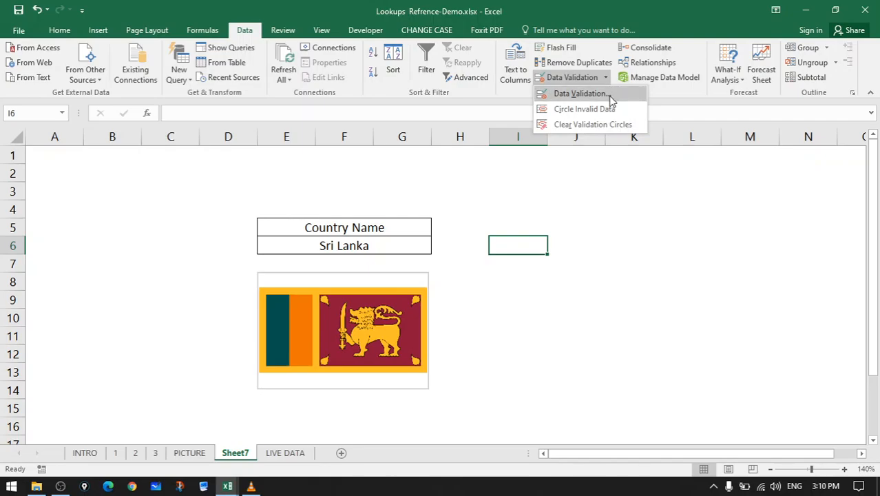
left_click(611, 96)
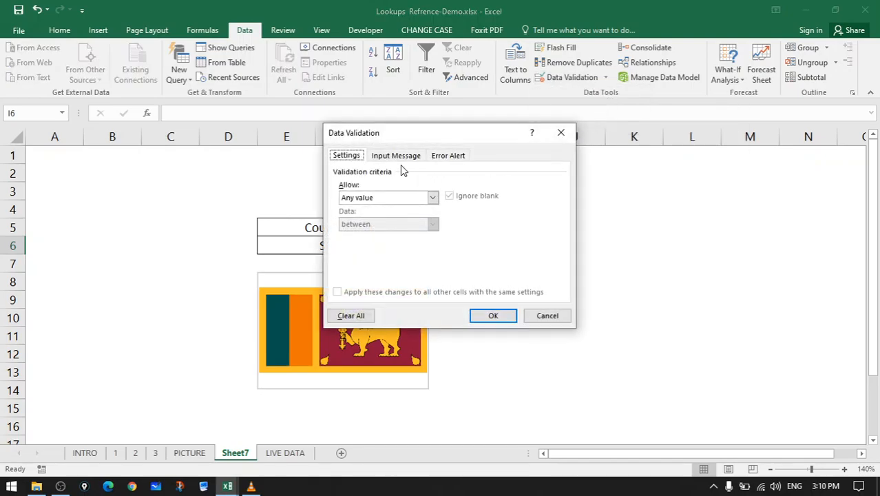
left_click(400, 196)
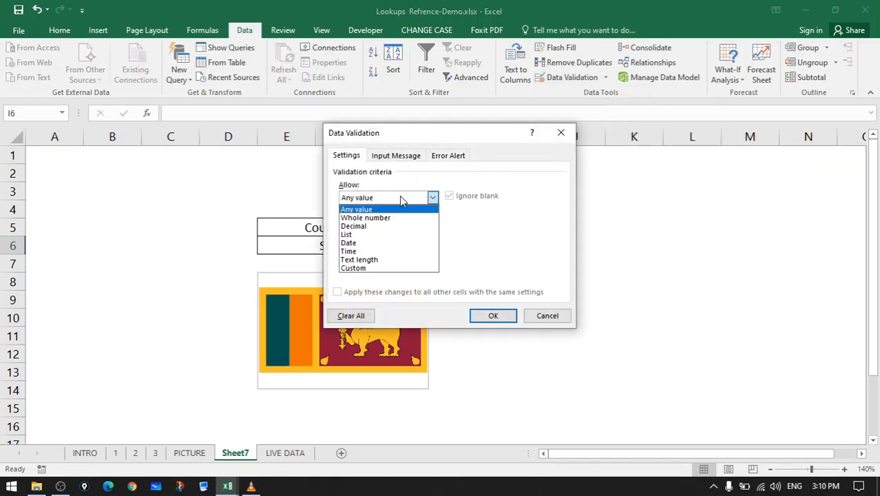
left_click(388, 238)
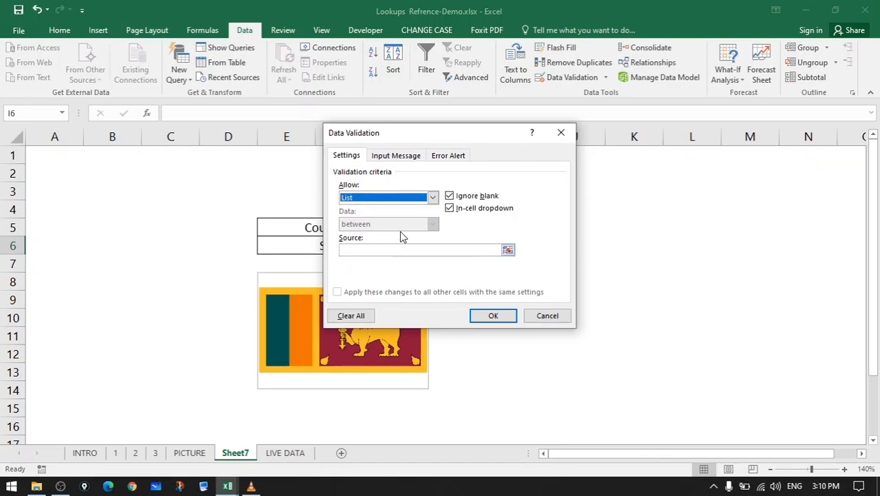
Set the validation list's source to the country names in =PICTURE!$A$2:$A$9 and apply the rule.
left_click(511, 249)
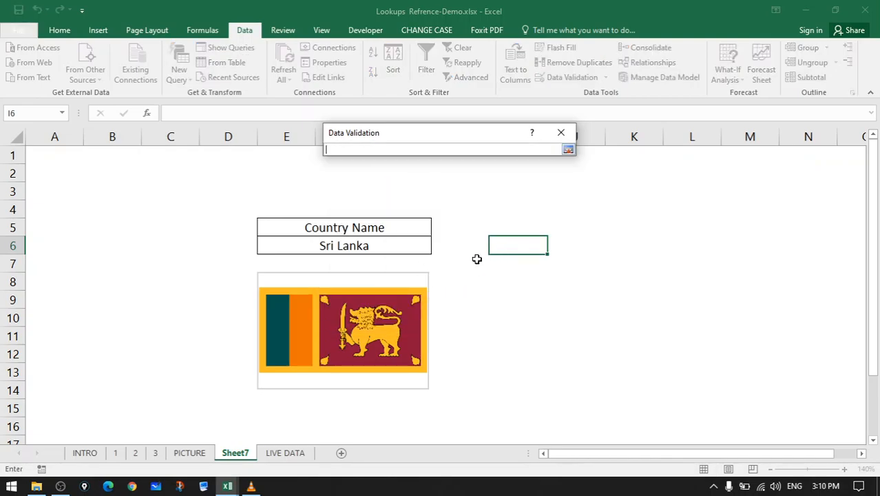
left_click(189, 452)
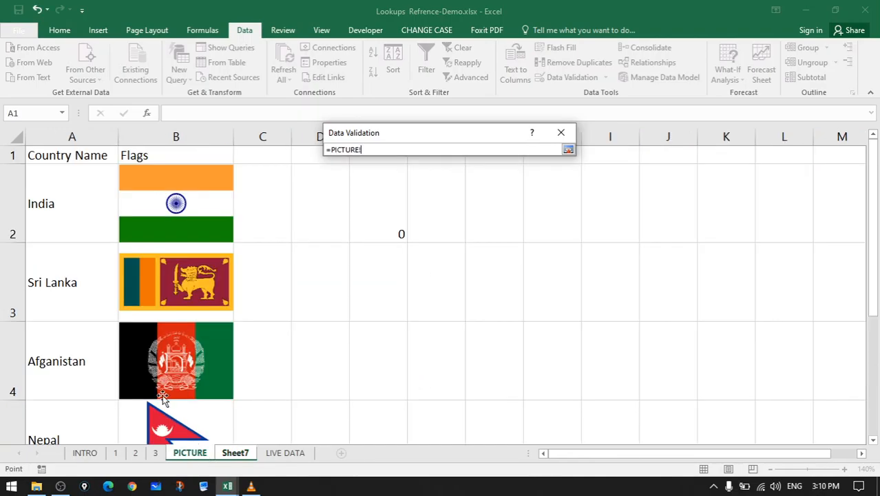
left_click(82, 199)
scroll(113, 247, "down", 3)
scroll(113, 248, "up", 2)
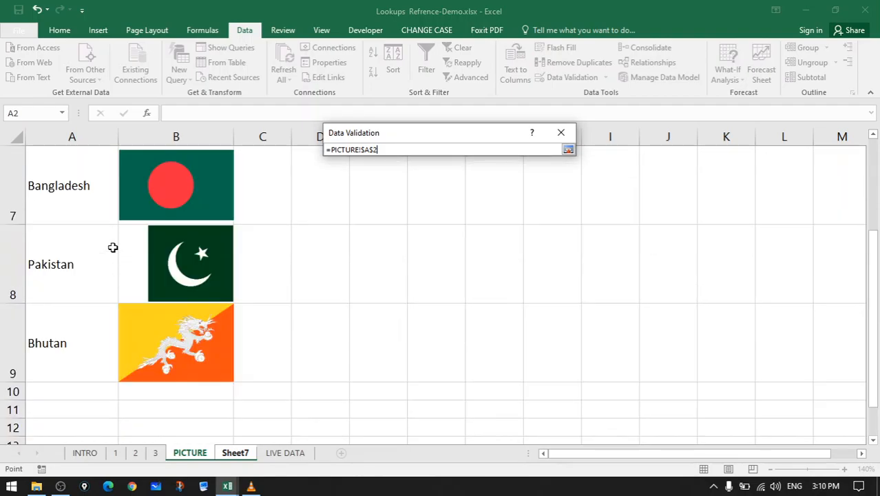
left_click(85, 348, "shift")
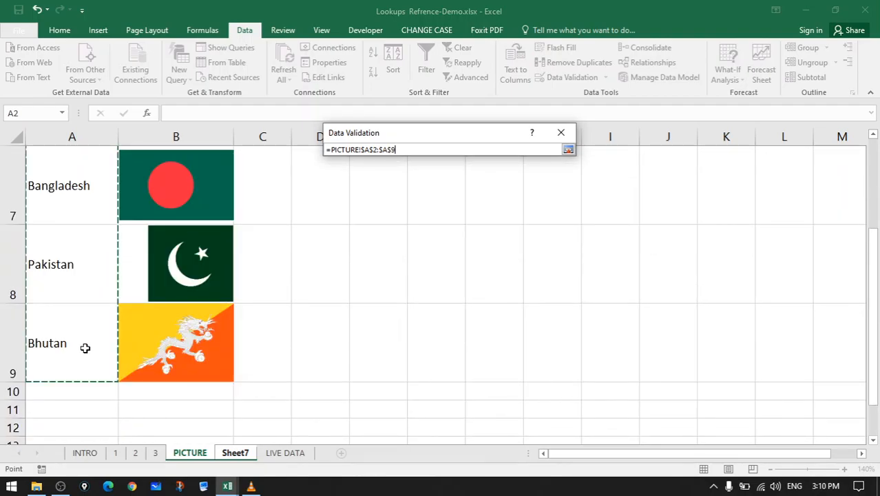
left_click(567, 149)
left_click(497, 317)
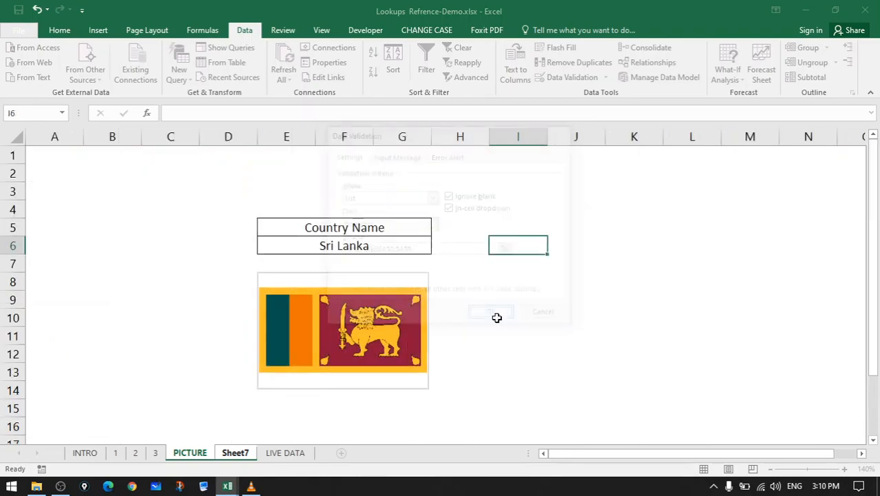
Check the country options offered by the drop-down list in I6 without choosing one.
left_click(558, 248)
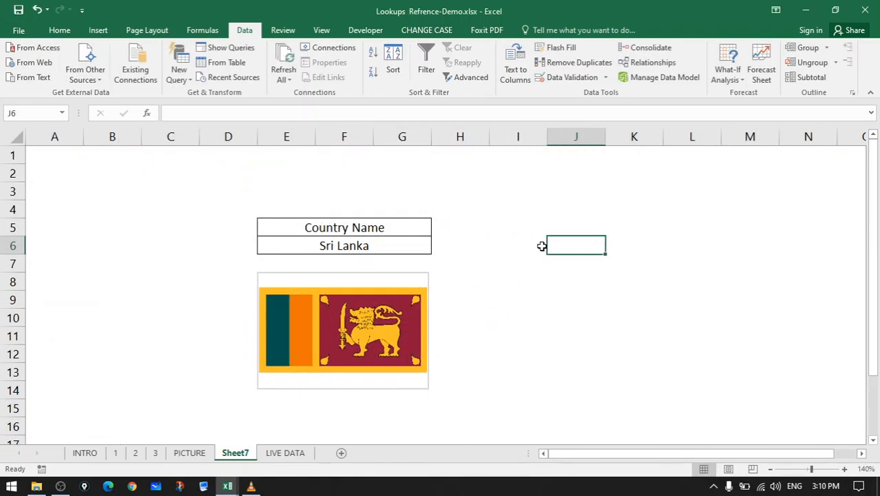
left_click(544, 249)
left_click(553, 247)
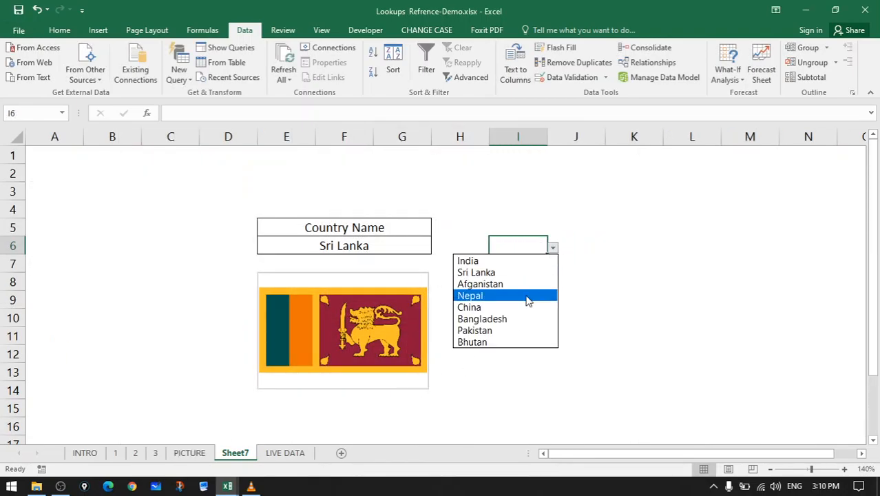
left_click(553, 248)
left_click(570, 248)
left_click(532, 245)
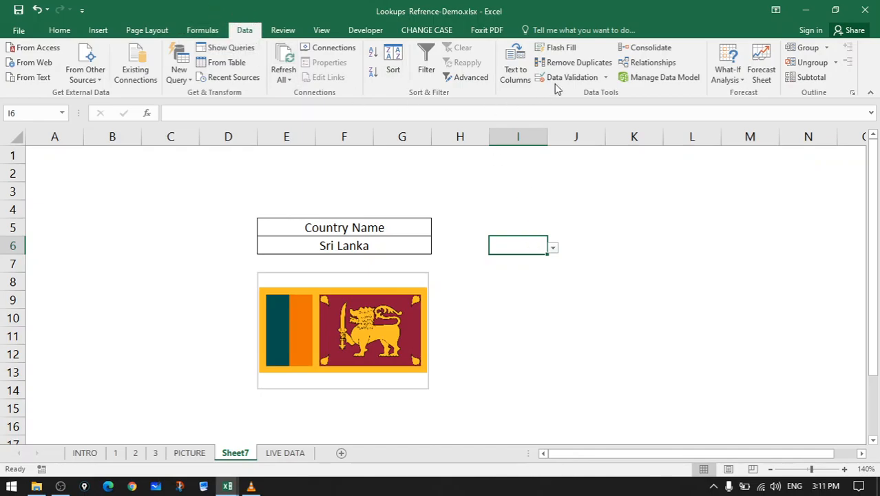
Review the data validation criteria and source range of I6, and close the settings without changes.
left_click(606, 78)
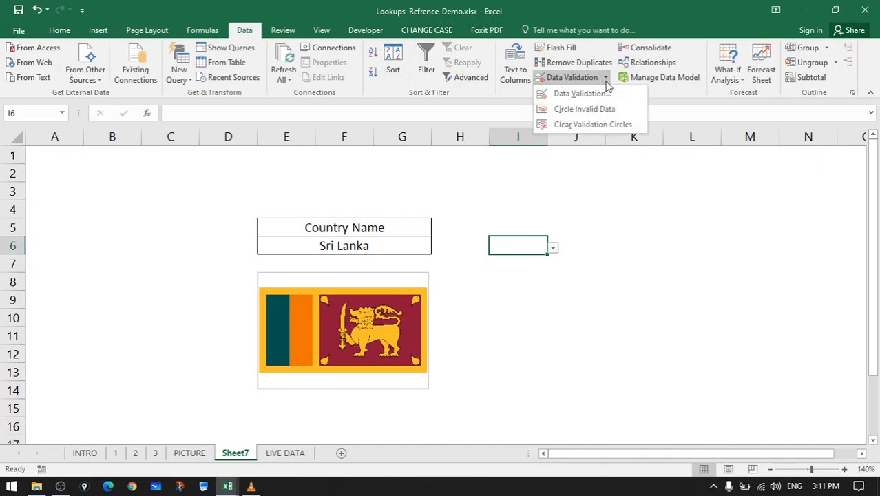
left_click(604, 95)
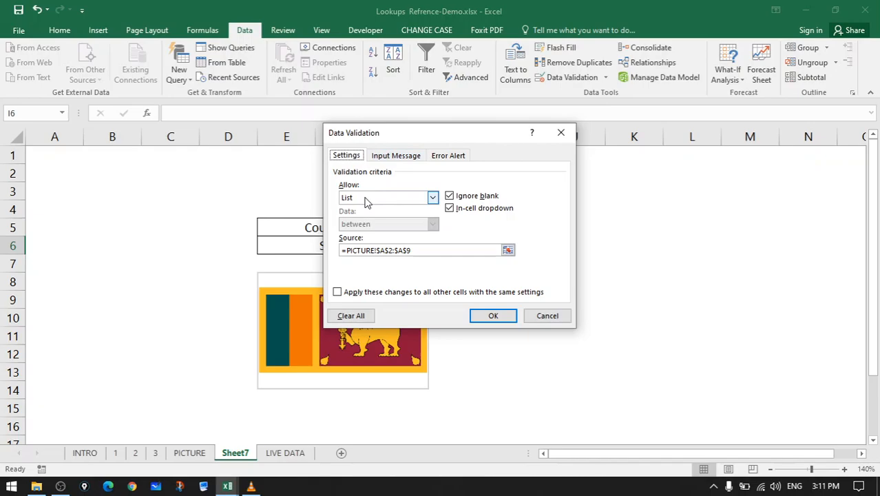
left_click(508, 250)
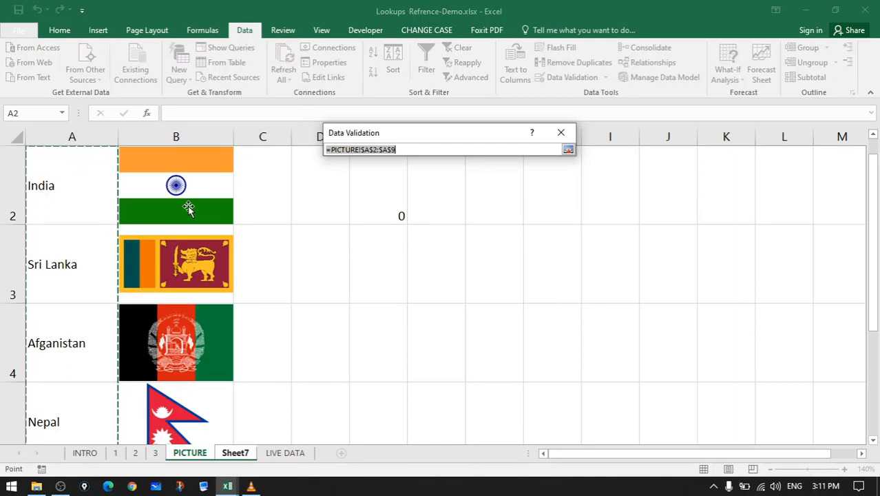
left_click(568, 149)
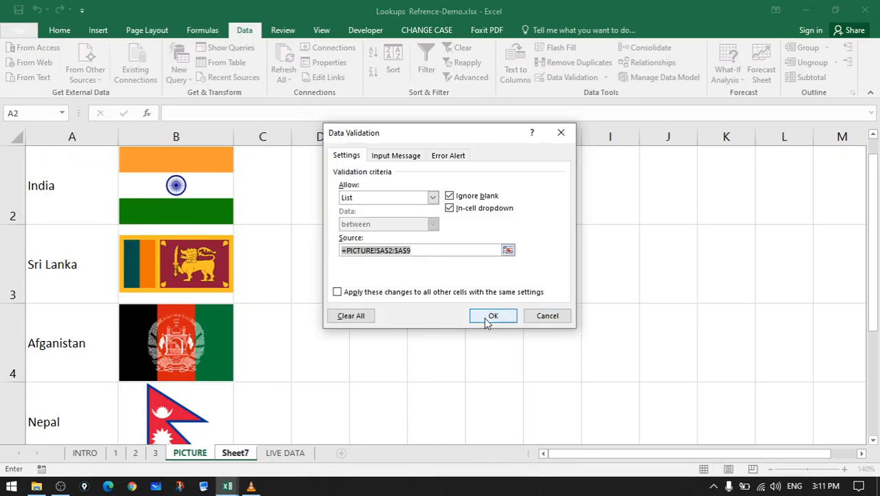
left_click(545, 316)
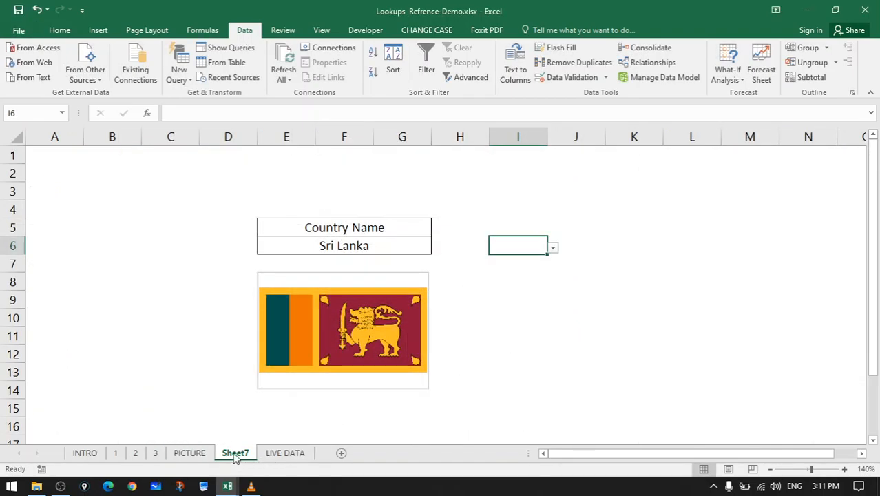
Test the drop-down list in I6 by choosing Sri Lanka and finally India.
left_click(553, 247)
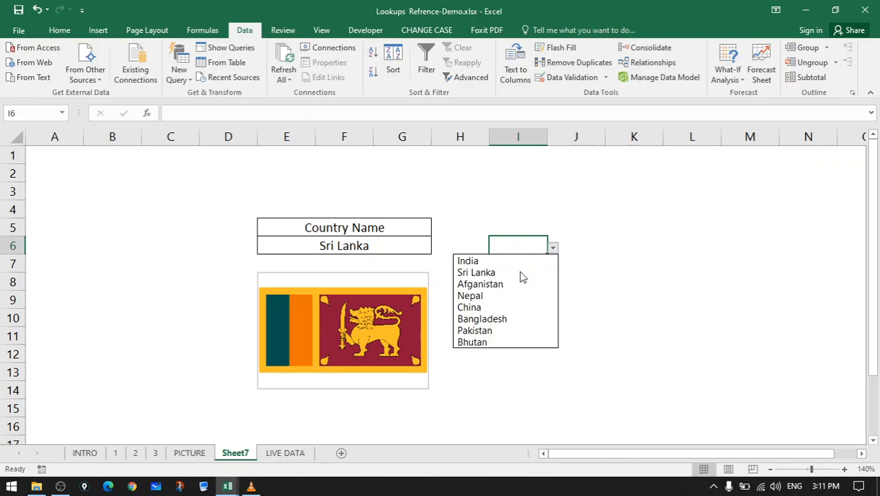
left_click(519, 274)
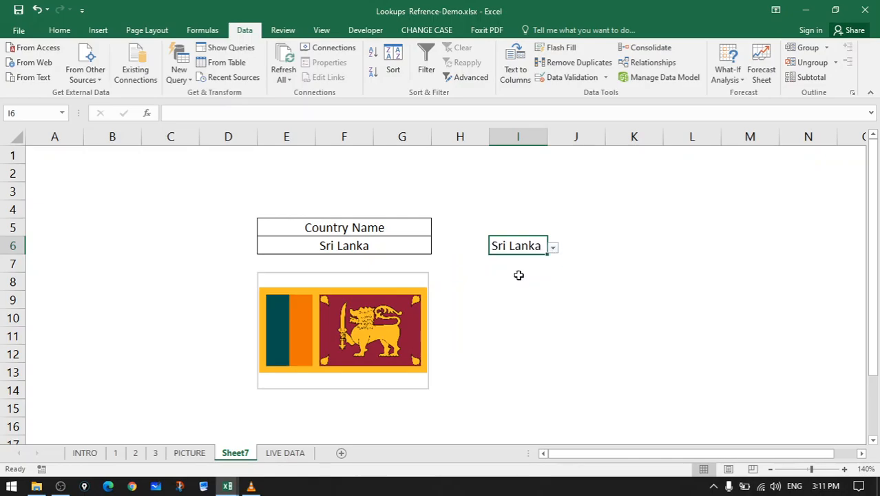
left_click(553, 247)
left_click(482, 259)
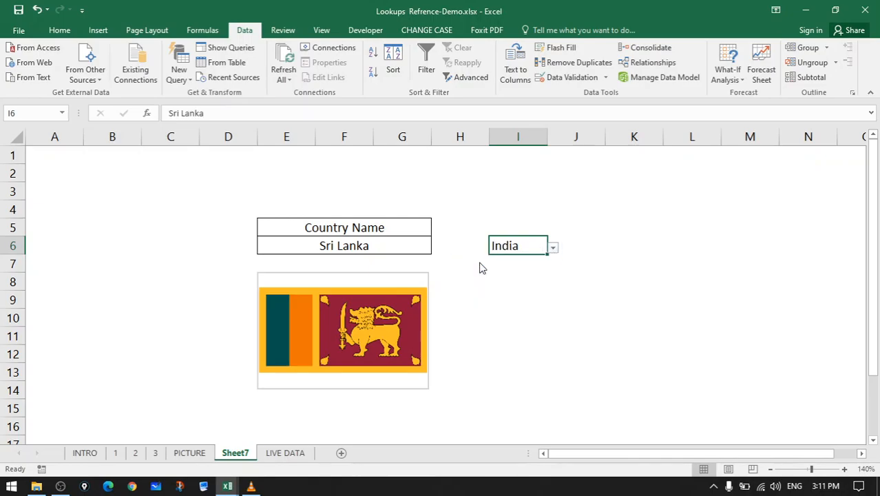
Choose China as the Country Name in E6 to update the flag picture.
left_click(408, 246)
left_click(436, 247)
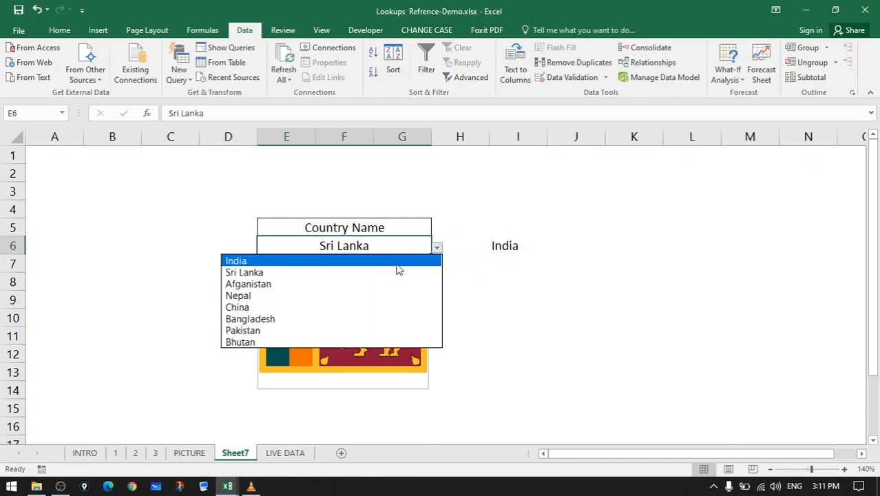
left_click(290, 310)
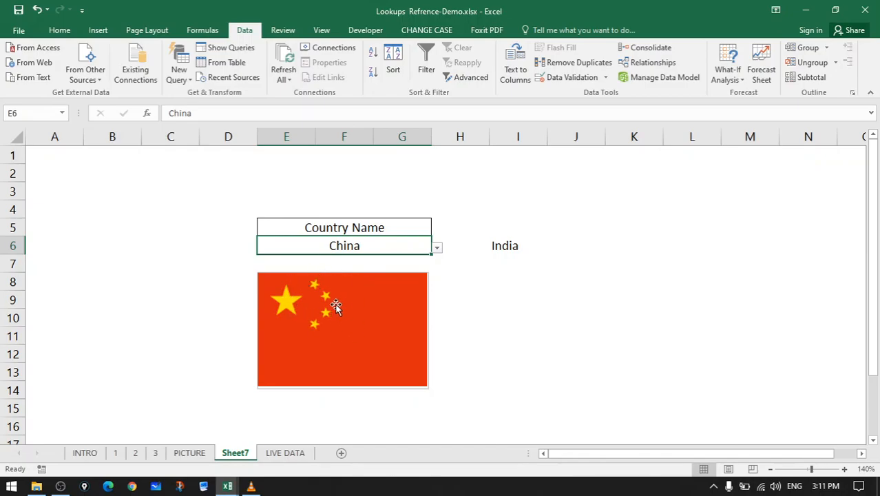
Examine the country names and flags on the PICTURE sheet alongside the picture lookup on Sheet7.
left_click(193, 453)
scroll(103, 205, "up", 1)
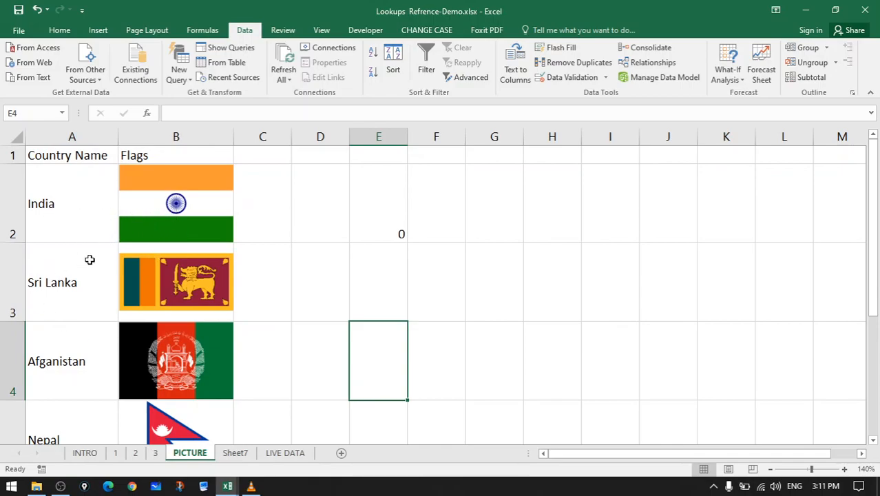
left_click(380, 298)
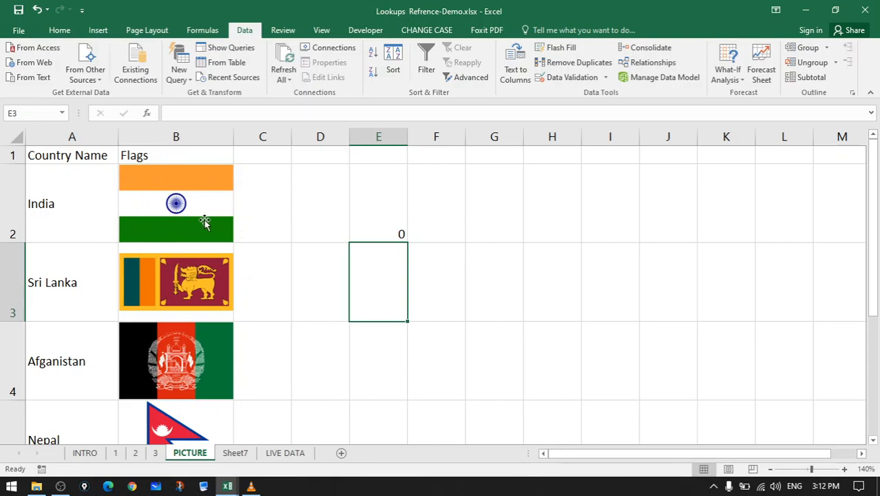
left_click(232, 454)
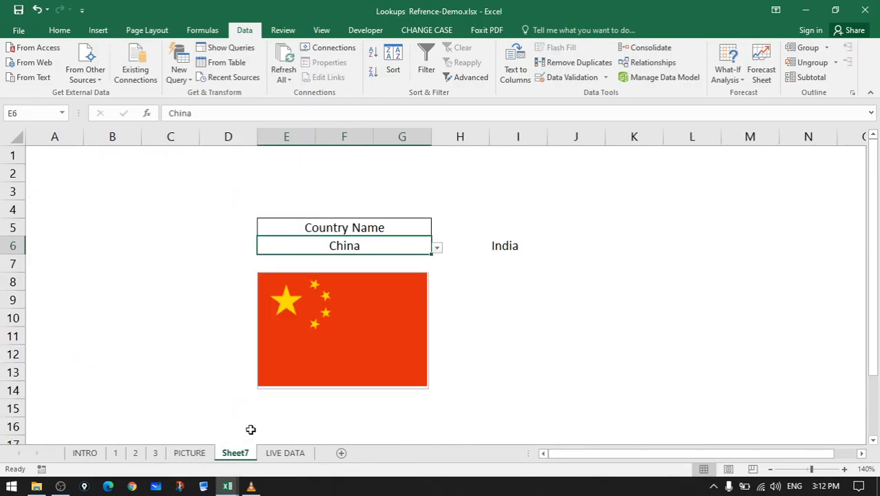
left_click(190, 453)
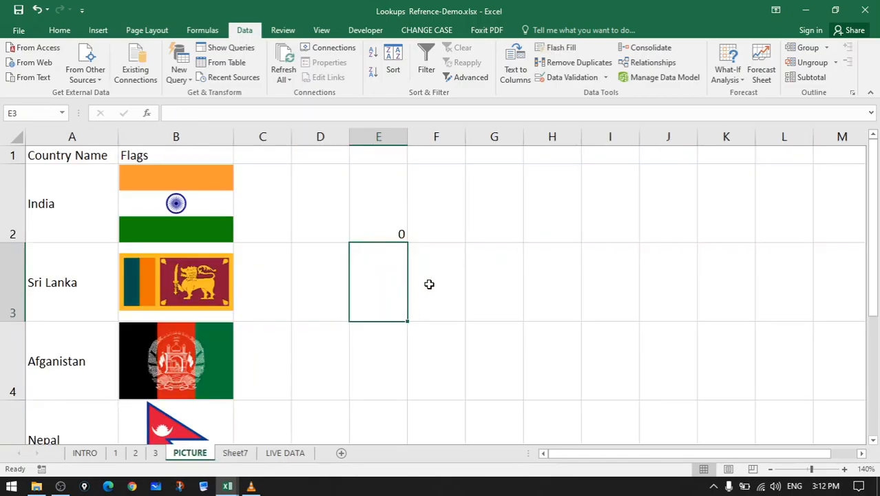
left_click(451, 269)
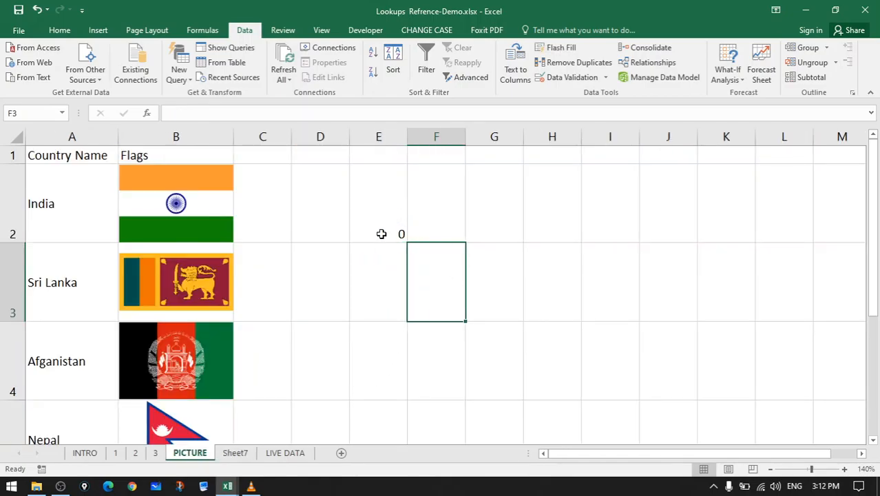
Open the INDEX and MATCH formula in E2 of the PICTURE sheet and examine its array argument PICTURE!$B$2:$B$9 against the flags column.
left_click(382, 212)
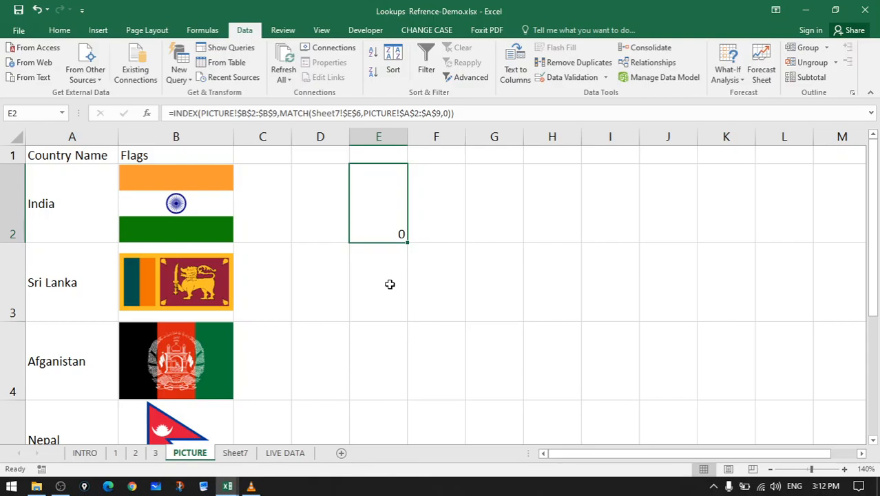
double_click(389, 203)
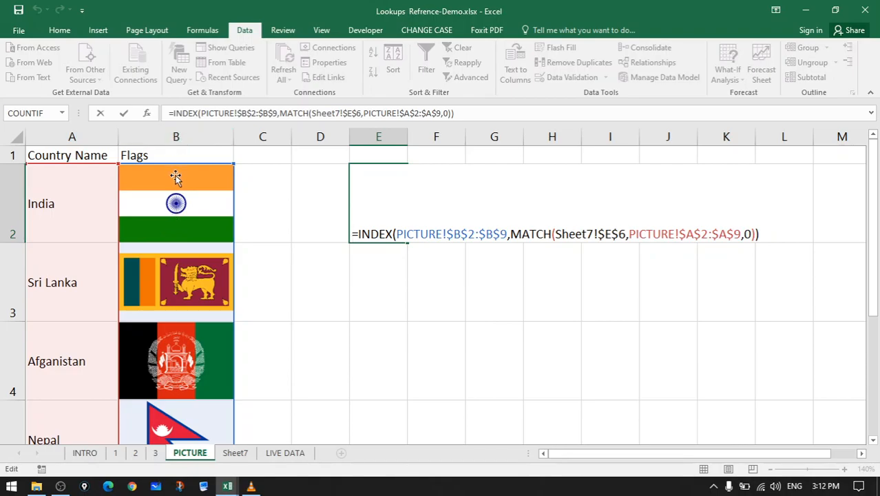
scroll(205, 255, "down", 4)
scroll(203, 257, "up", 2)
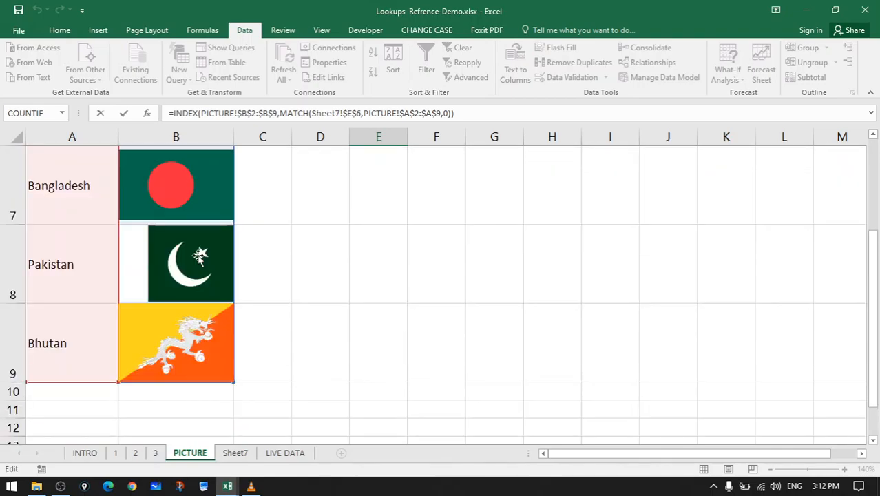
scroll(181, 337, "up", 2)
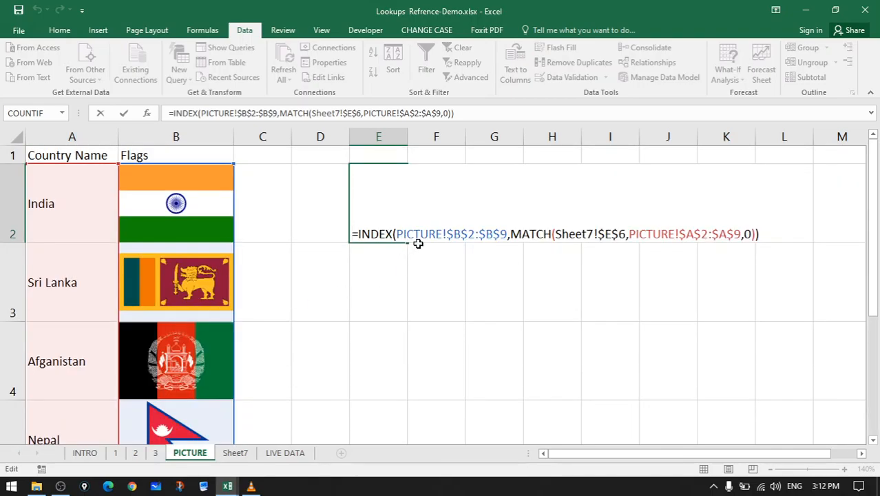
left_click(452, 234)
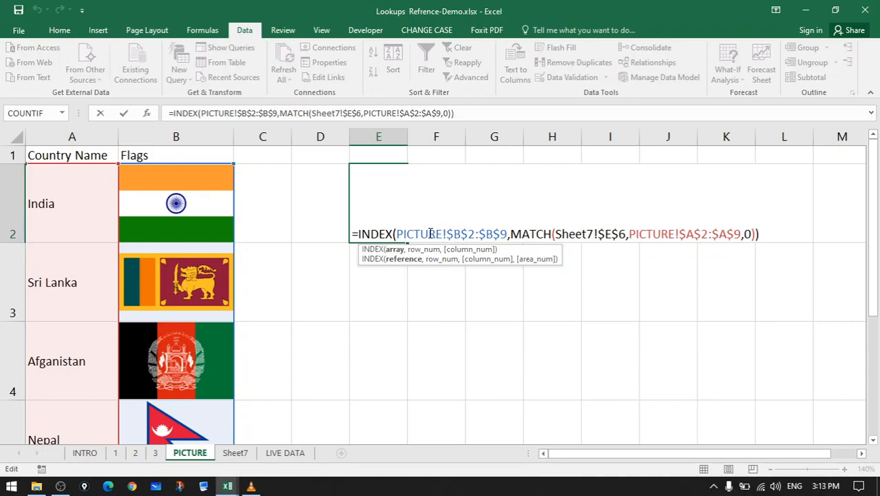
Examine the PICTURE! sheet reference and the row_num argument in the E2 formula, comparing them with the Country Name on Sheet7.
left_click_drag(397, 234, 446, 235)
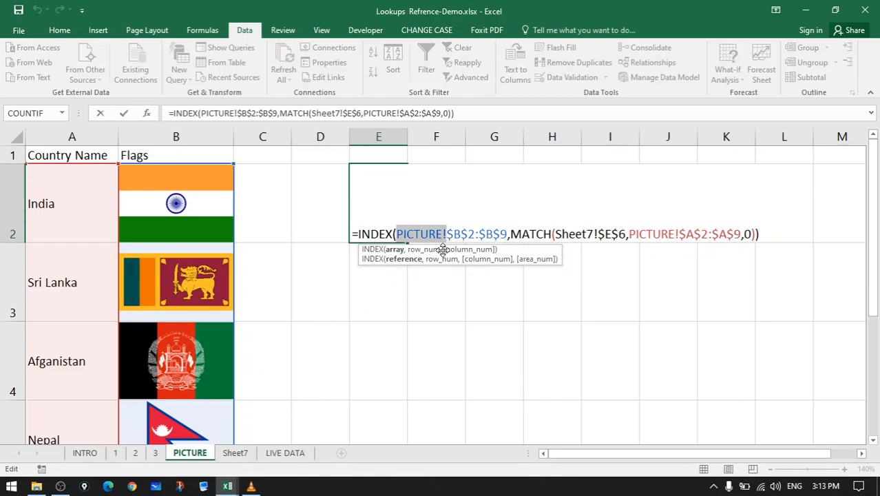
left_click(510, 234)
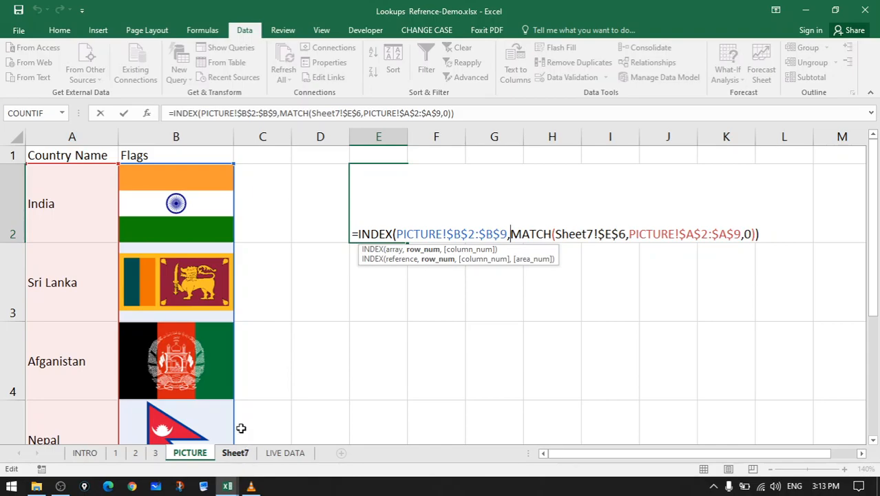
left_click(229, 455)
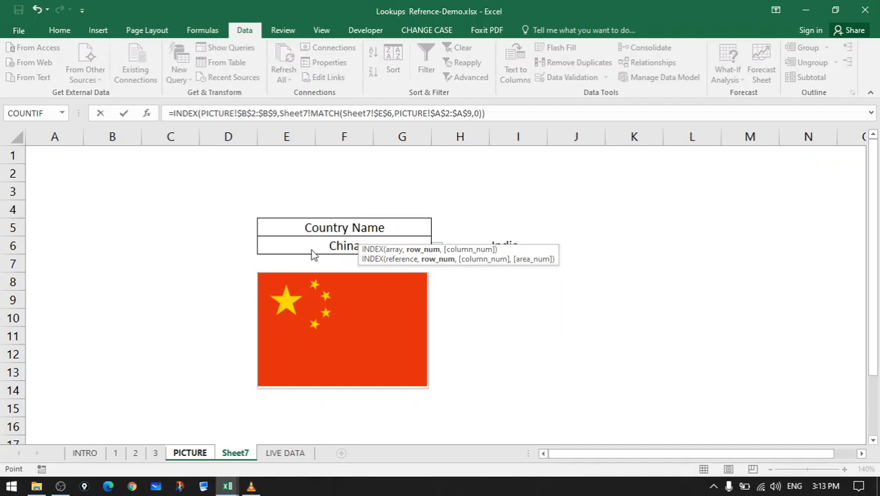
left_click(191, 452)
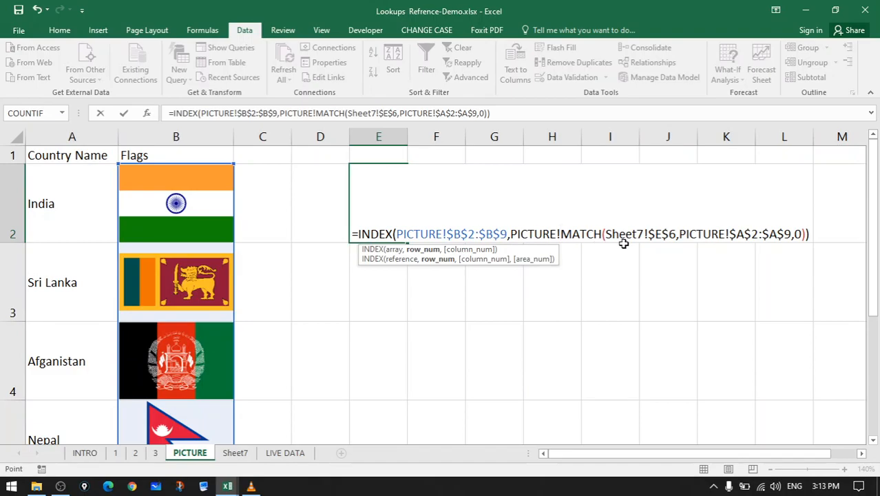
Remove the stray PICTURE! reference in front of MATCH in the E2 formula.
key("BackSpace")
key("BackSpace")
key("BackSpace")
key("BackSpace")
key("BackSpace")
key("BackSpace")
key("BackSpace")
key("BackSpace")
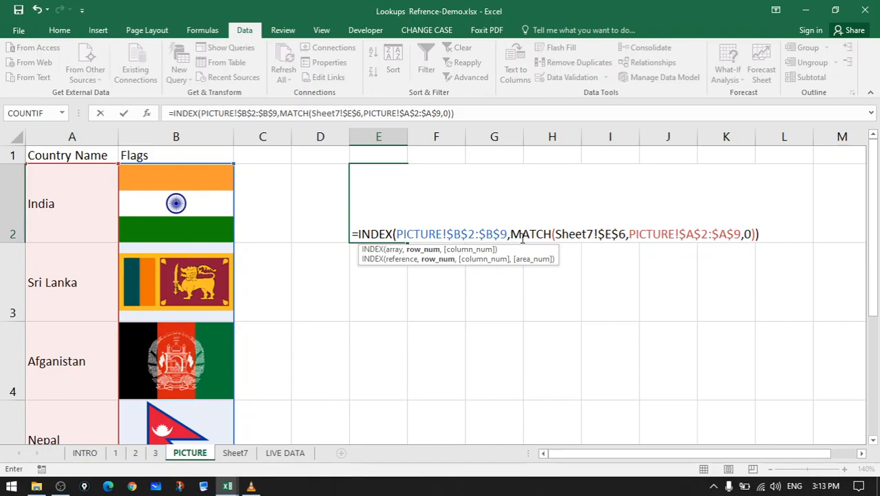
Examine the MATCH lookup value Sheet7!$E$6 against the country names in column A.
left_click(555, 233)
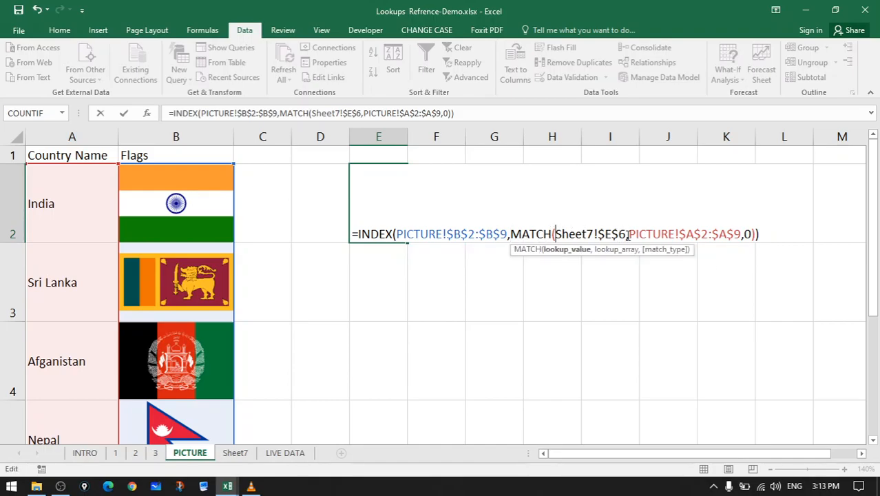
left_click_drag(627, 234, 569, 236)
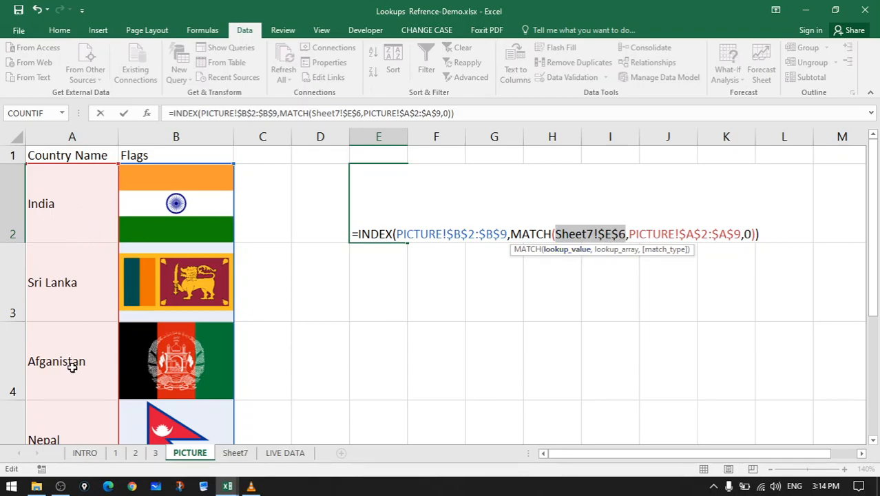
scroll(72, 417, "down", 3)
scroll(73, 418, "up", 3)
scroll(72, 413, "up", 1)
Review the INDEX array, the MATCH function as row number and the lookup value's source cell on Sheet7.
left_click(385, 234)
left_click(429, 234)
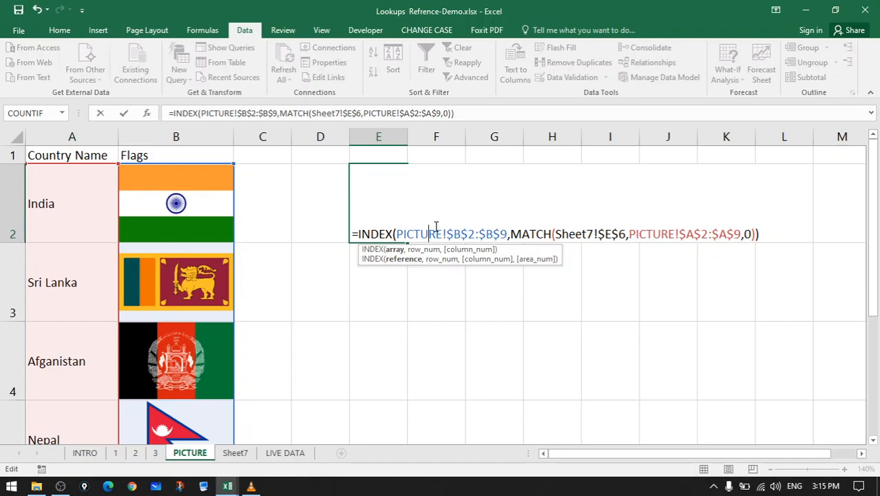
left_click(521, 234)
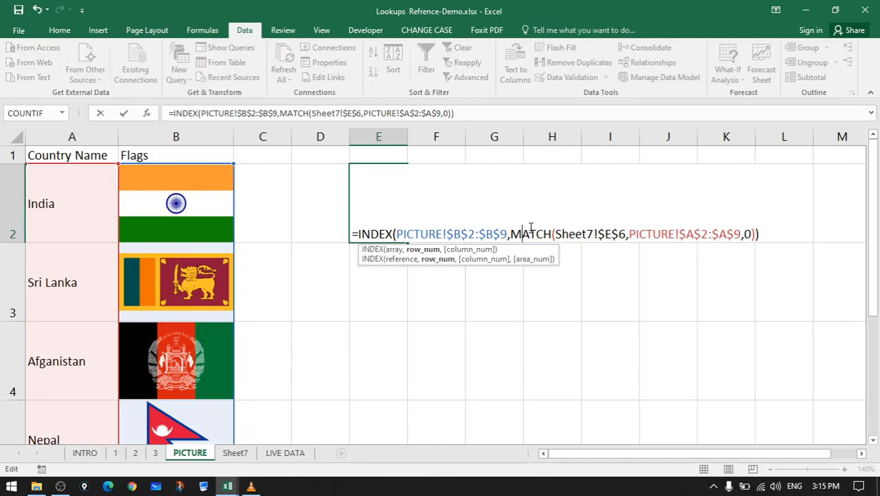
left_click(553, 234)
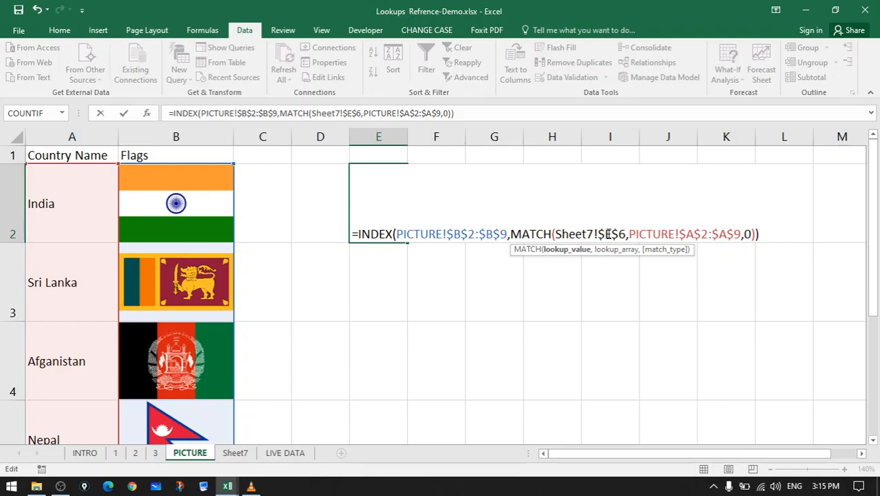
left_click(246, 457)
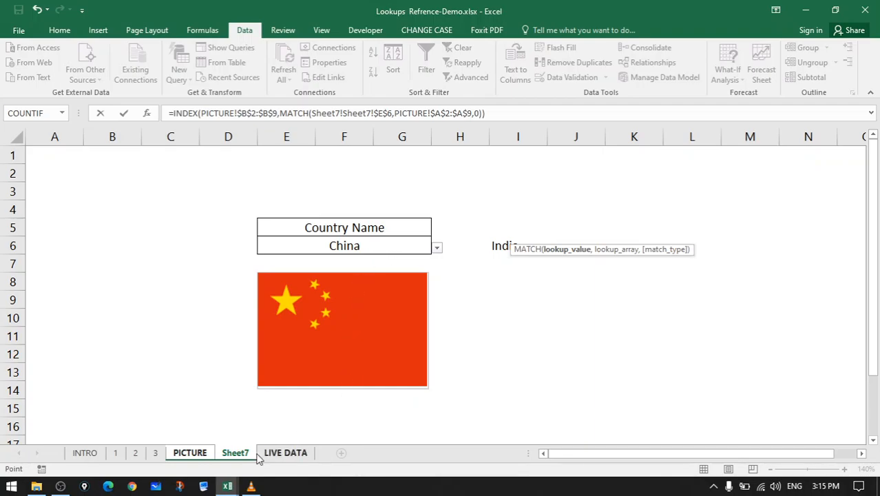
left_click(196, 453)
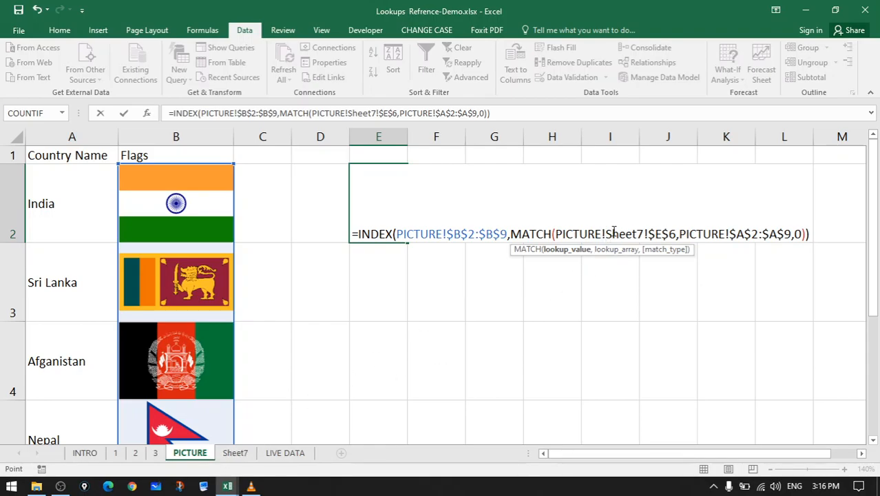
Remove the stray PICTURE! reference in front of Sheet7!$E$6 in the MATCH function.
key("BackSpace")
key("BackSpace")
key("BackSpace")
key("BackSpace")
key("BackSpace")
key("BackSpace")
key("BackSpace")
key("BackSpace")
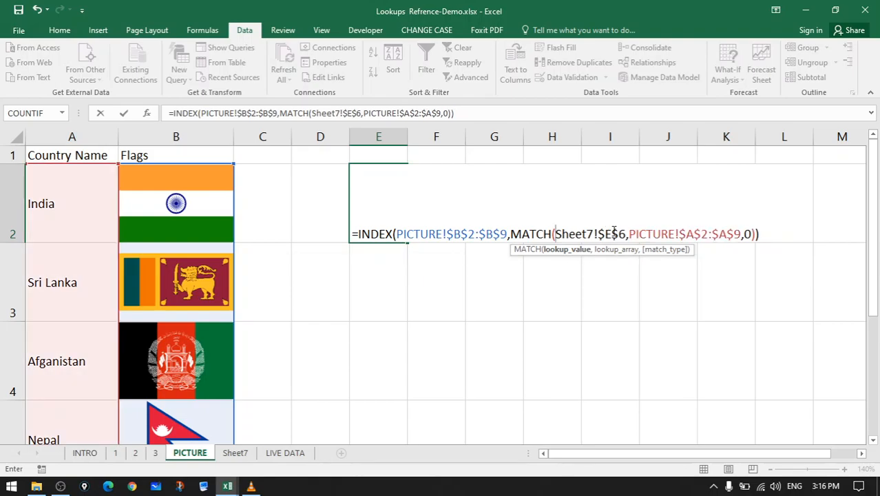
Examine the MATCH lookup value, the lookup array PICTURE!$A$2:$A$9 and the match type 0, and confirm the E2 formula.
left_click_drag(626, 234, 557, 235)
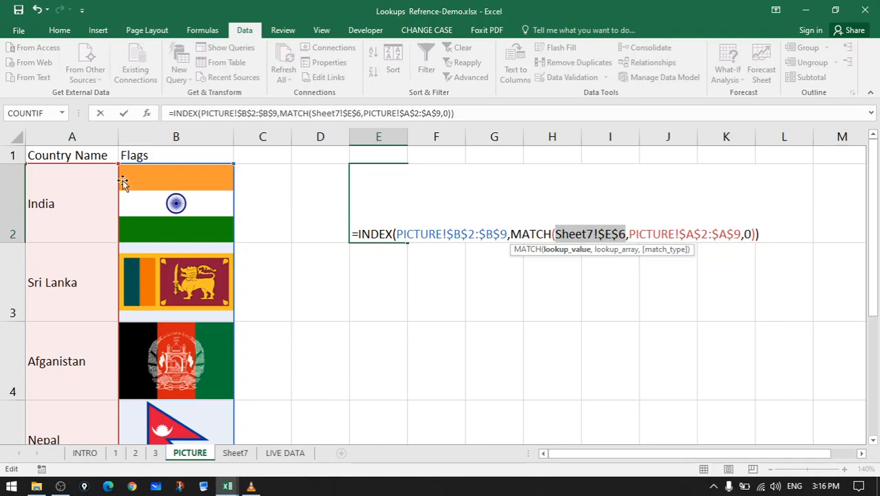
scroll(75, 373, "down", 3)
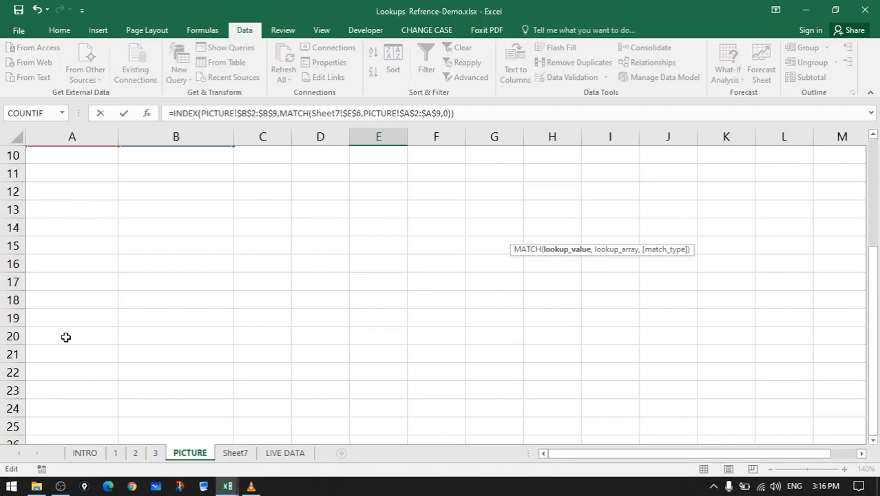
scroll(65, 339, "up", 2)
scroll(77, 330, "up", 1)
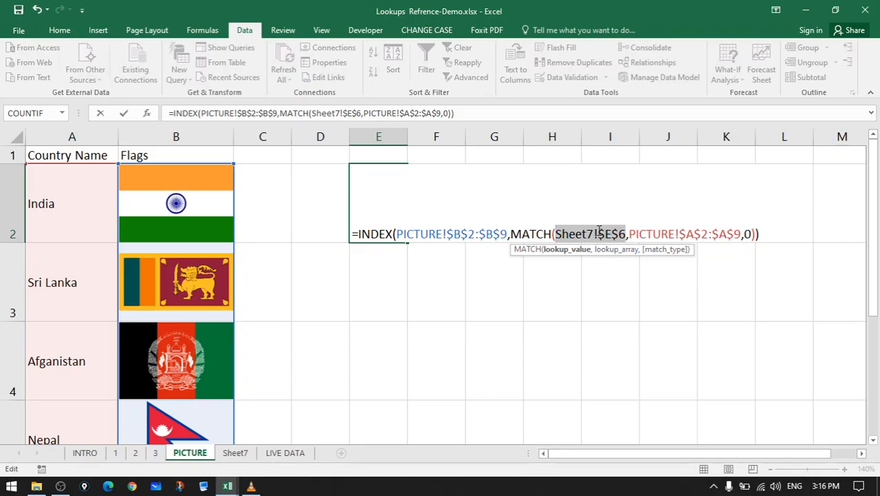
left_click(700, 234)
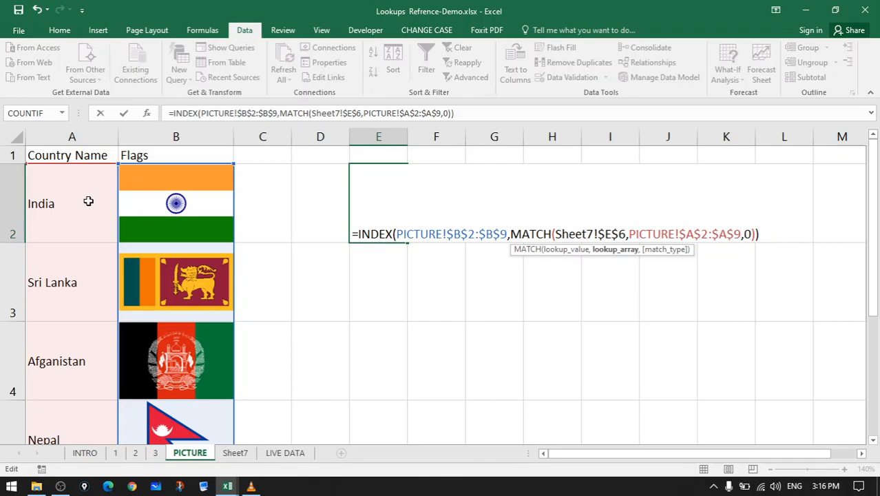
key("Right")
key("Right")
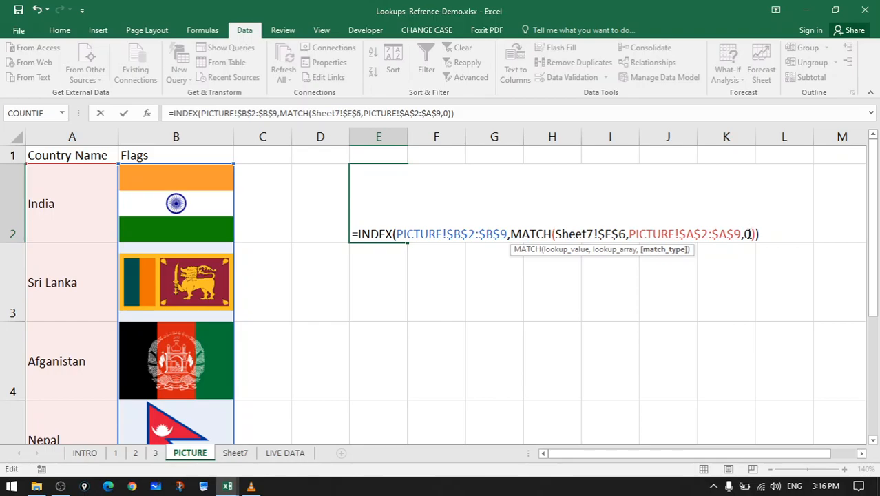
key("Right")
key("Right")
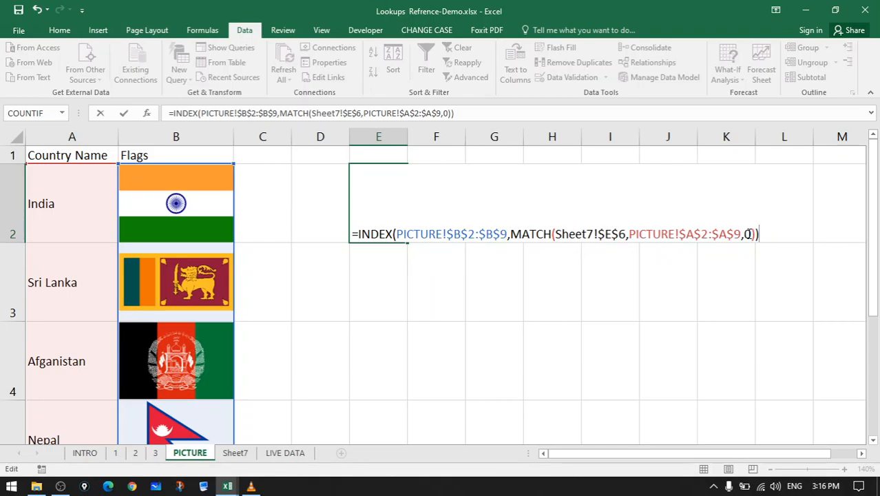
key("Return")
Highlight the complete INDEX and MATCH formula of E2 for review and leave it unedited.
left_click(398, 210)
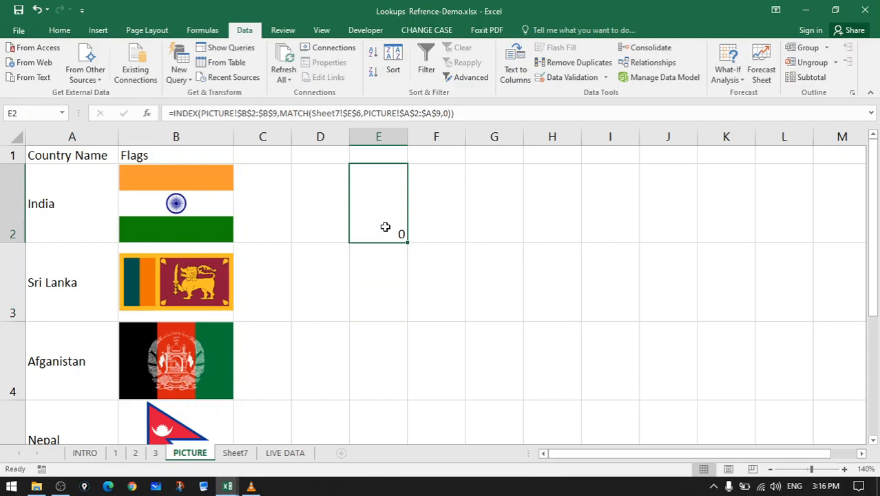
left_click_drag(481, 113, 168, 115)
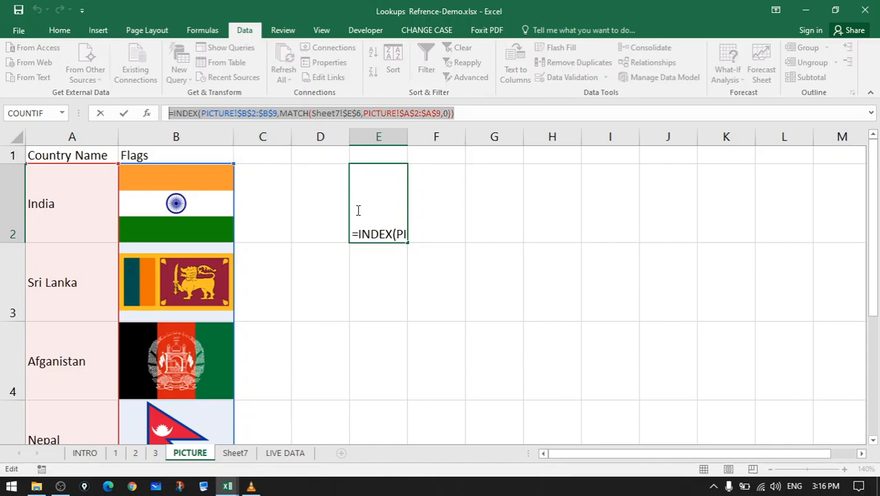
key("Escape")
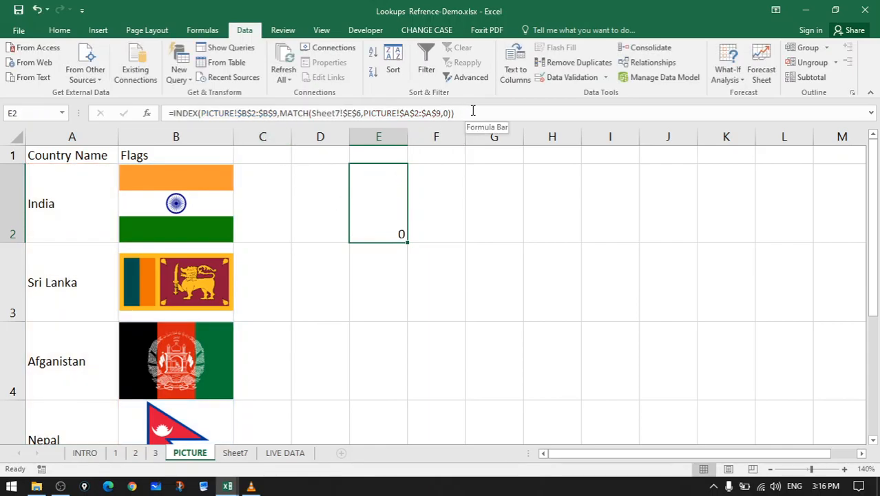
Duplicate the India flag picture over columns I and J in row 3, copy the full E2 formula text, and reselect the duplicate.
left_click(186, 222)
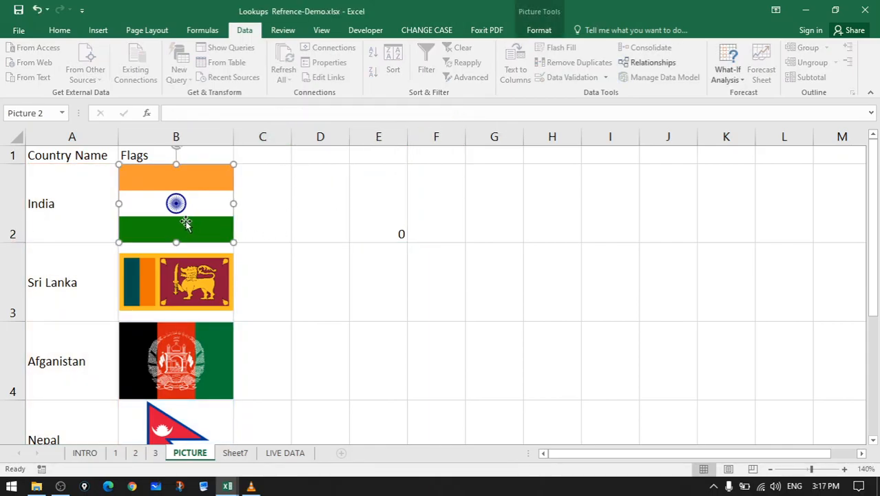
left_click_drag(186, 222, 689, 295)
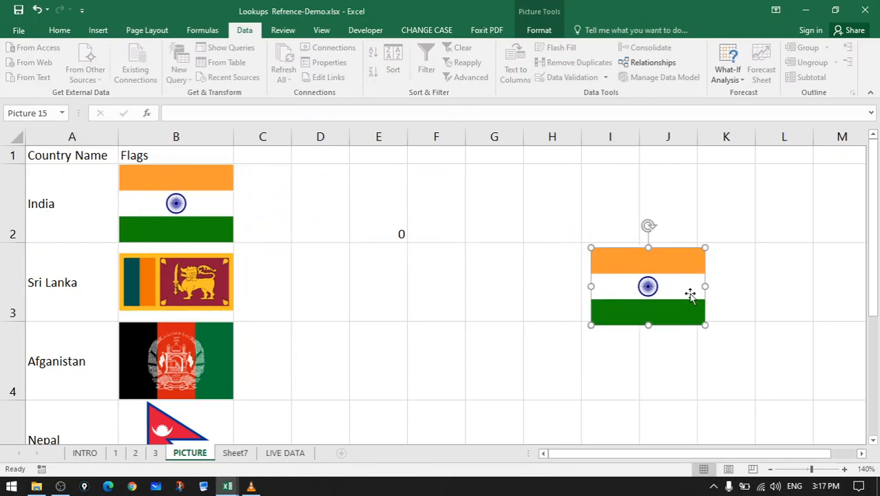
left_click(380, 233)
left_click_drag(464, 116, 162, 114)
key("ctrl+c")
left_click(650, 283)
double_click(650, 282)
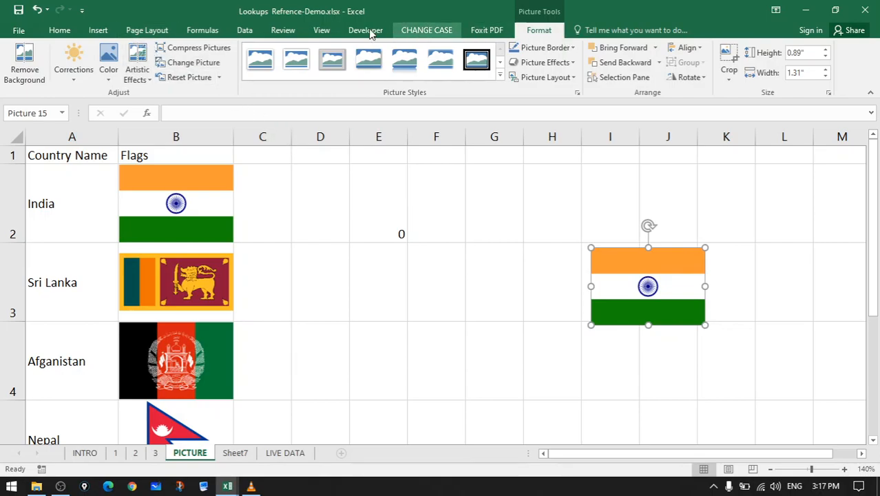
left_click(242, 31)
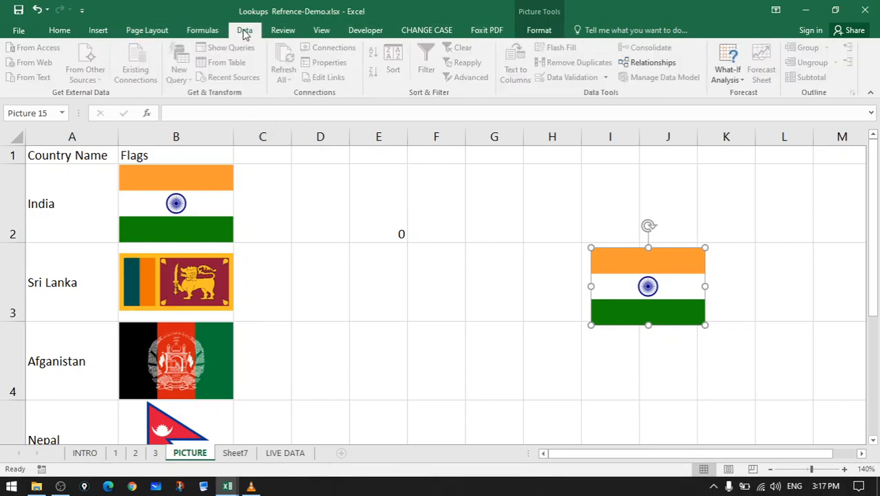
left_click(282, 31)
double_click(676, 295)
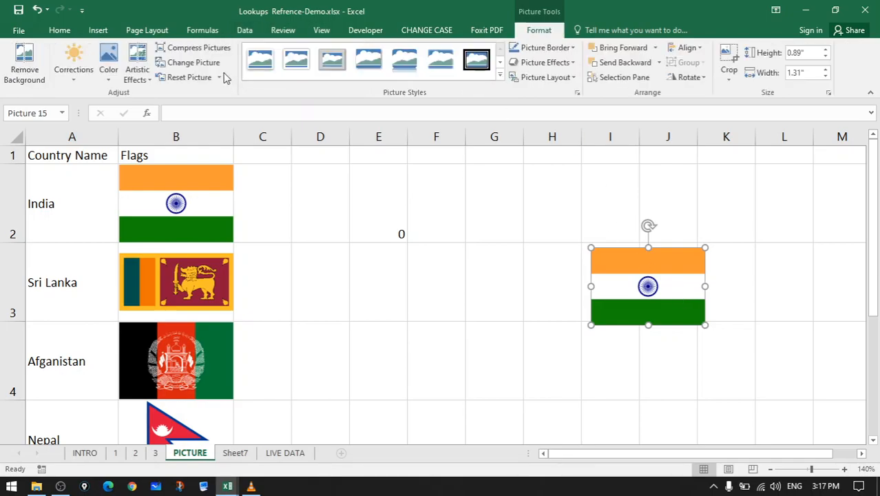
left_click(163, 33)
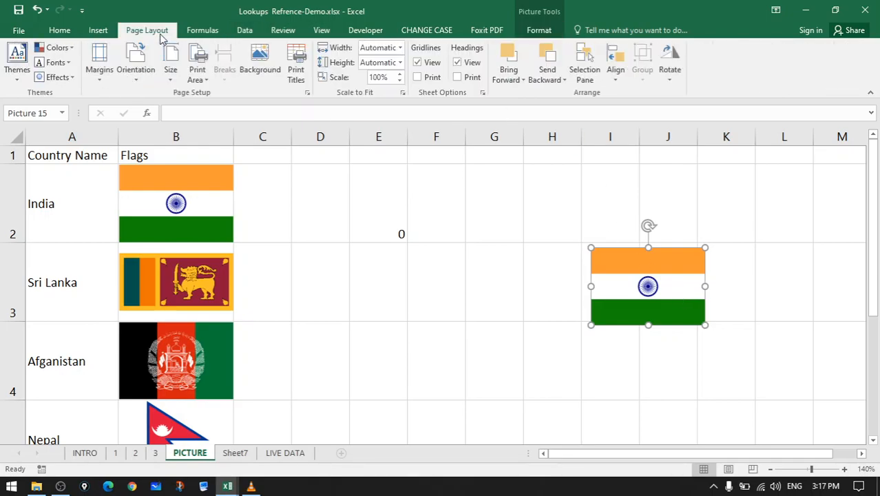
left_click(103, 32)
left_click(283, 31)
left_click(322, 31)
left_click(365, 31)
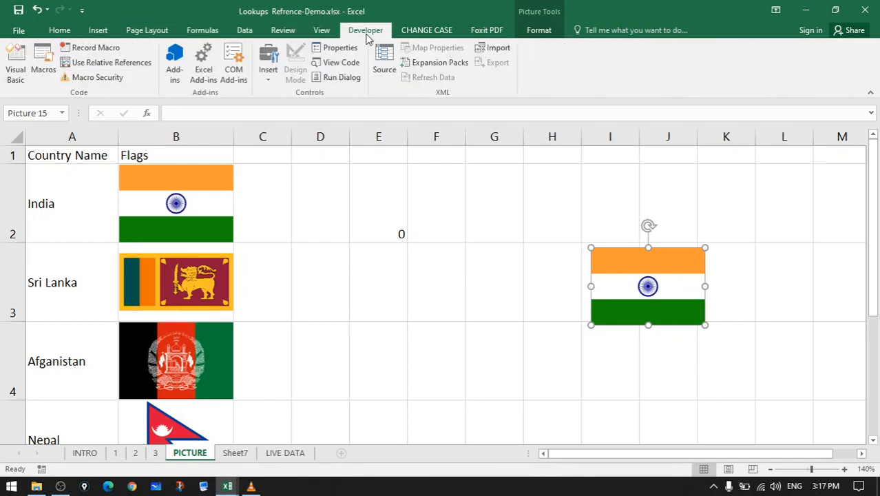
Examine the defined name Flag_img with its INDEX and MATCH formula, and the fields for creating a new name, leaving everything unedited.
left_click(203, 31)
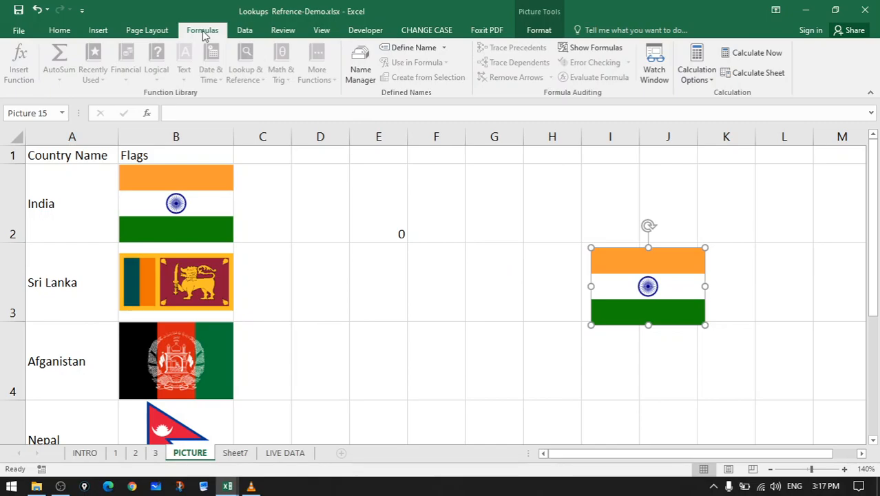
left_click(361, 77)
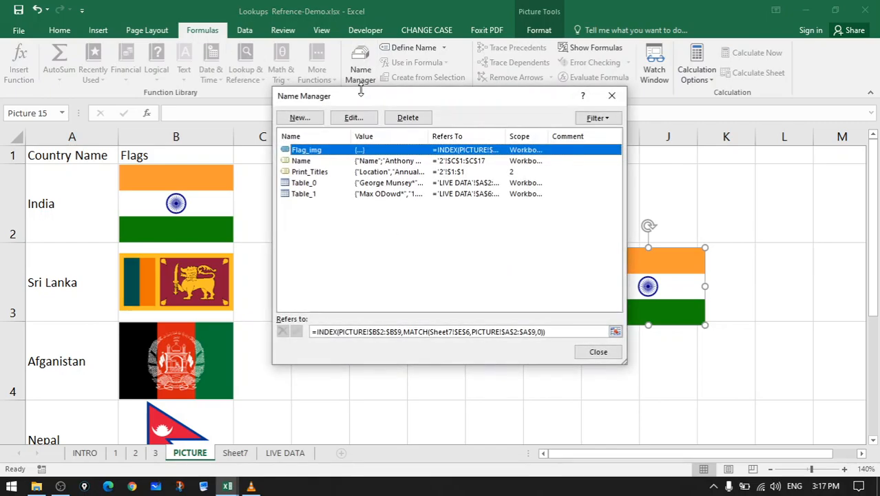
left_click_drag(359, 95, 392, 112)
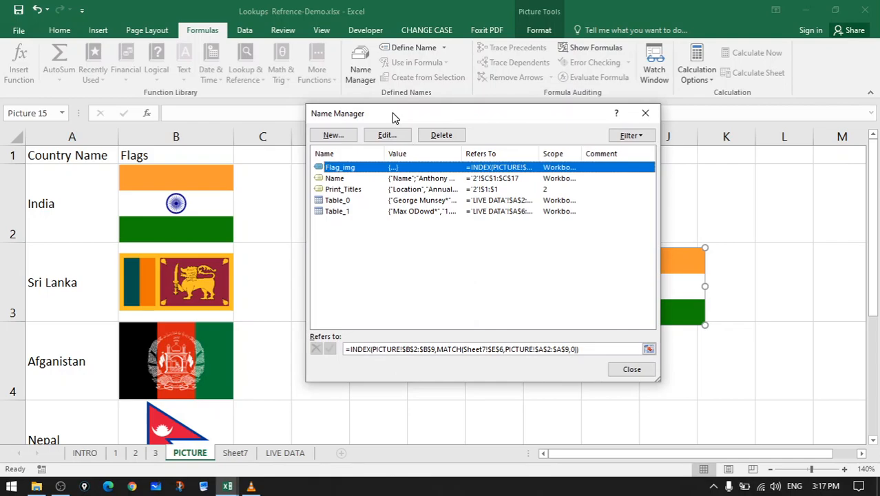
left_click(348, 140)
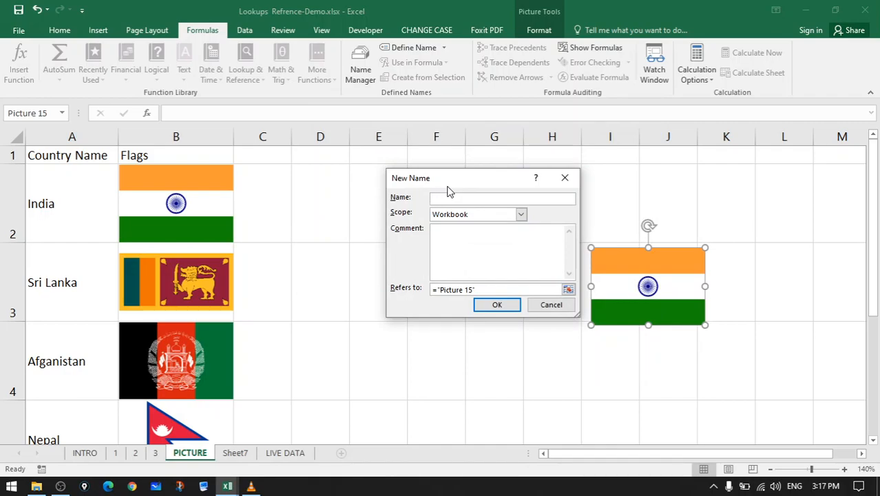
key("Escape")
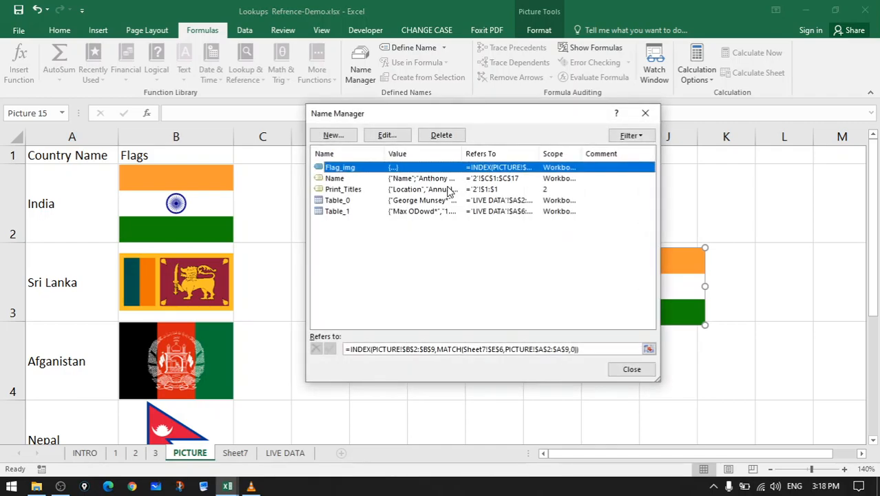
left_click(400, 137)
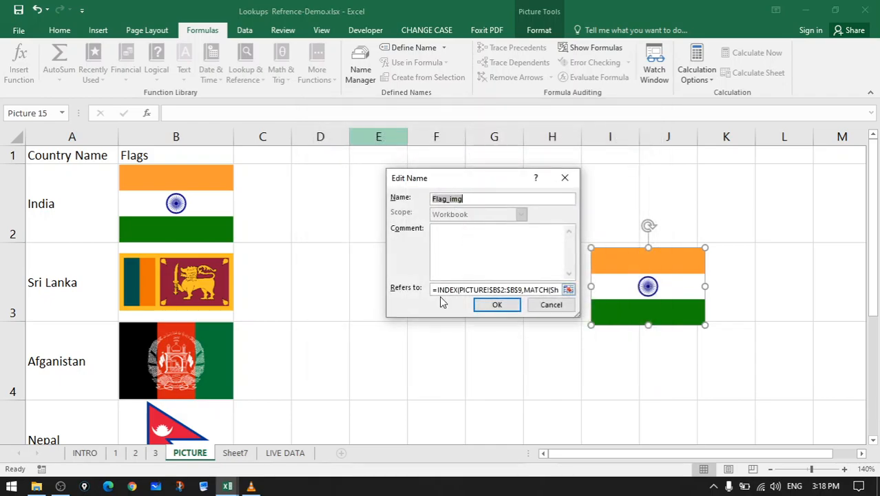
left_click(552, 306)
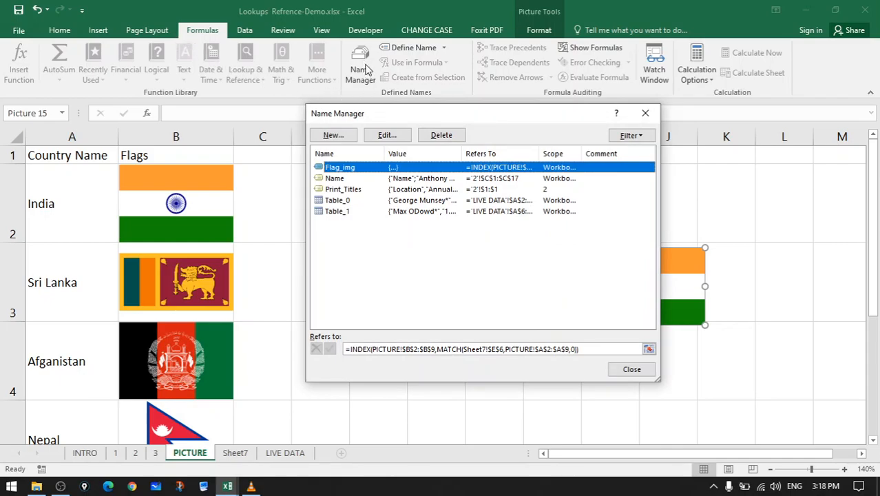
left_click(338, 136)
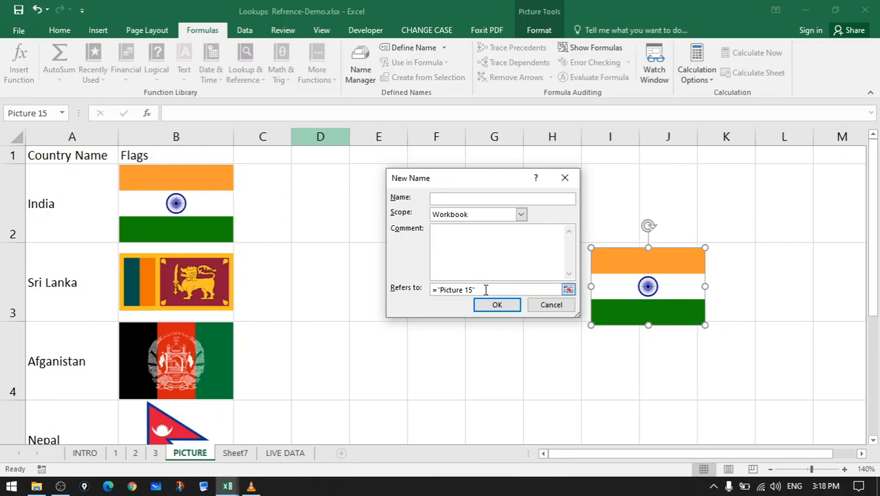
left_click(550, 305)
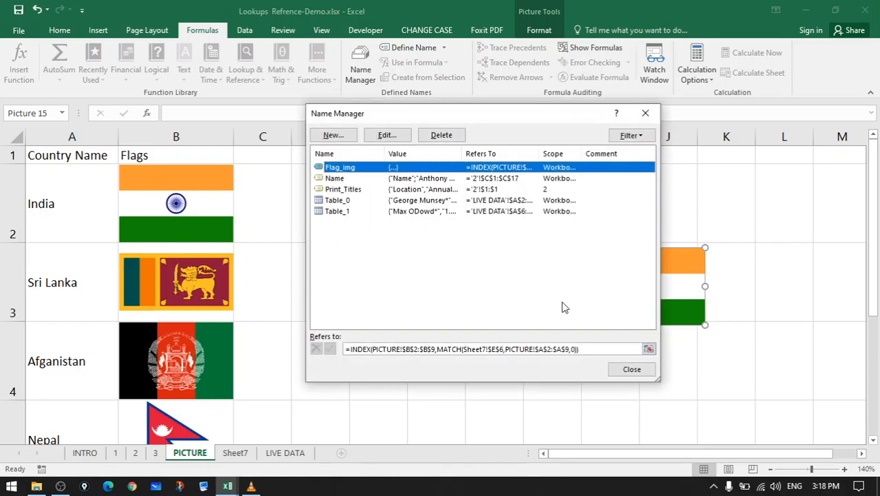
left_click(646, 113)
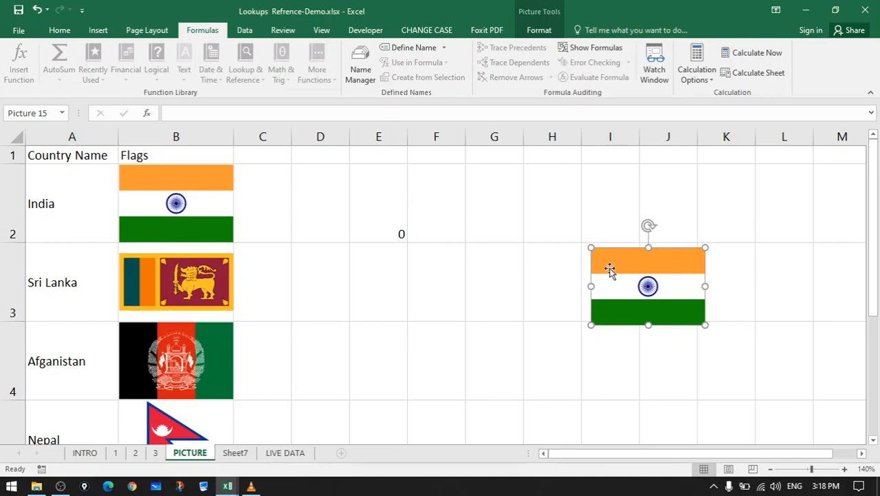
Try to define a workbook name s1 that refers to the copied INDEX and MATCH formula.
left_click(364, 59)
left_click(334, 135)
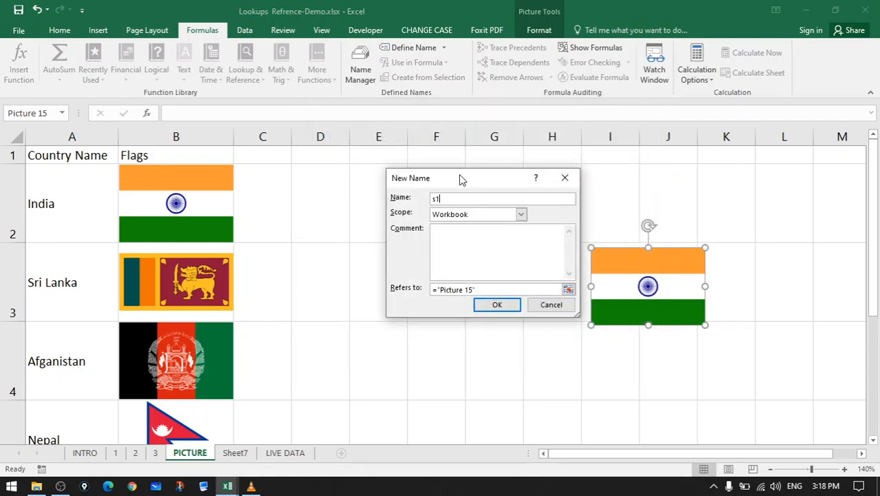
left_click_drag(495, 289, 422, 290)
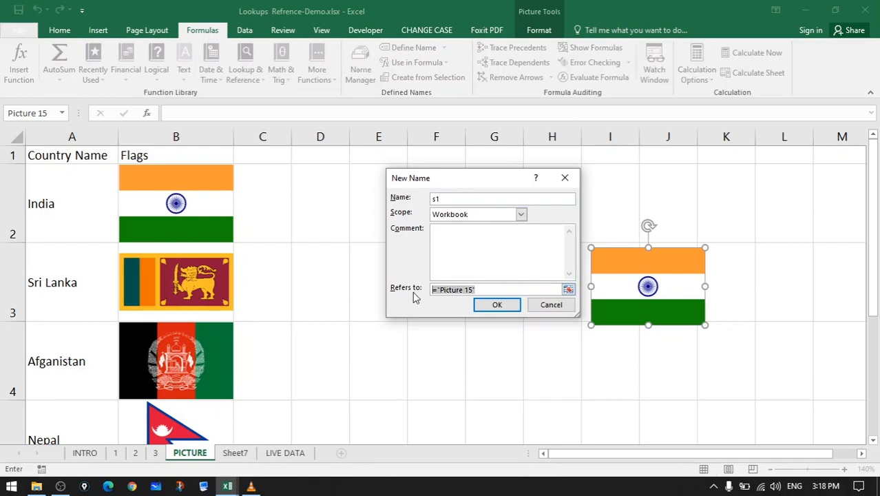
key("ctrl+v")
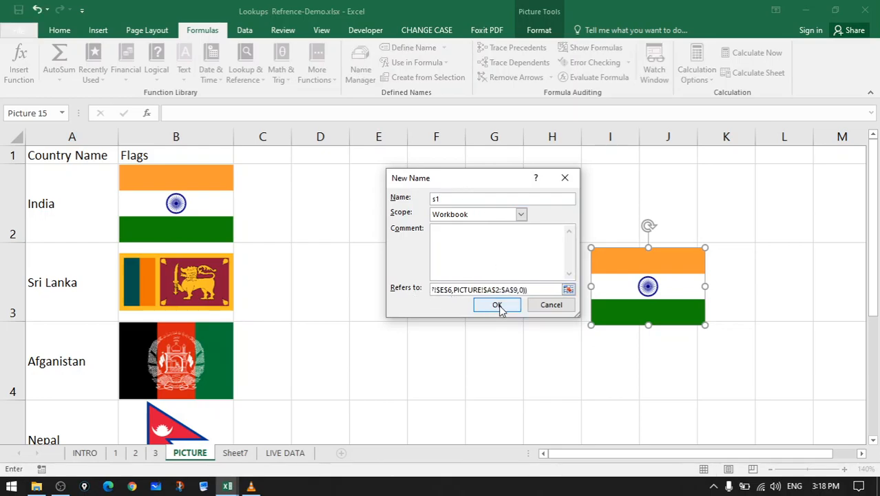
left_click(498, 307)
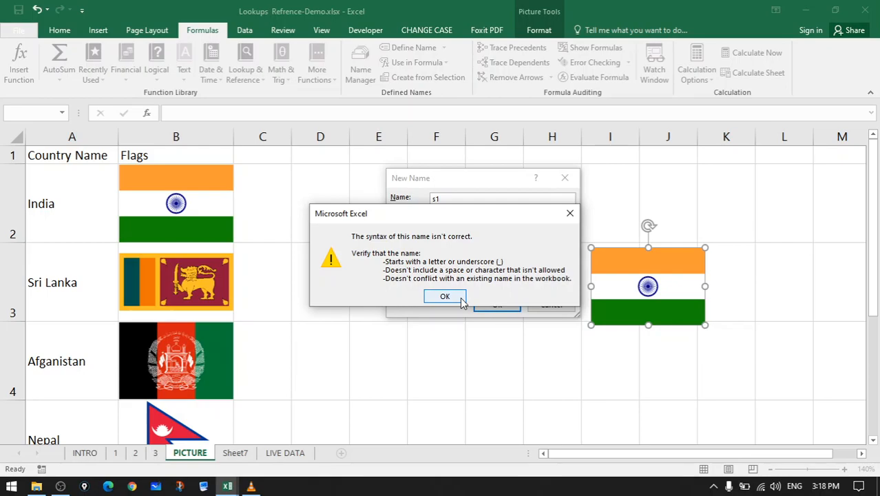
left_click(459, 302)
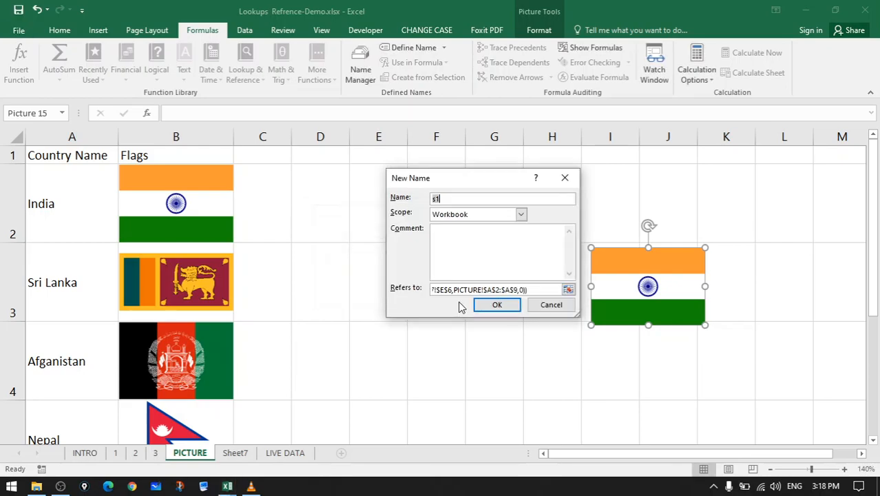
left_click(547, 310)
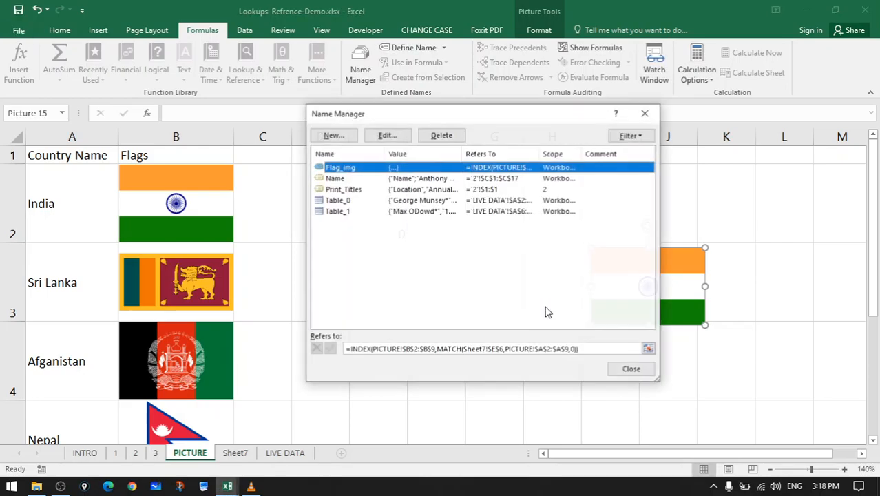
Check the existing Flag_img name and link the duplicated India flag picture to it with the formula =Flag_img.
double_click(344, 168)
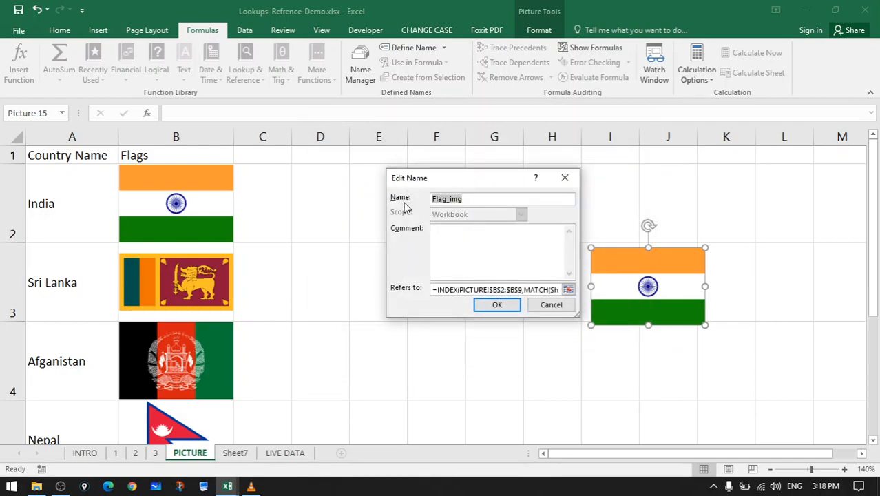
left_click(557, 310)
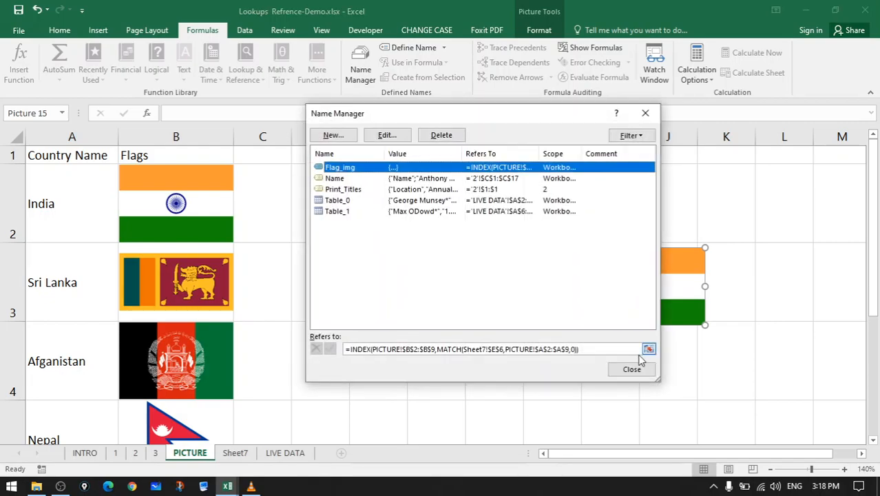
left_click(643, 115)
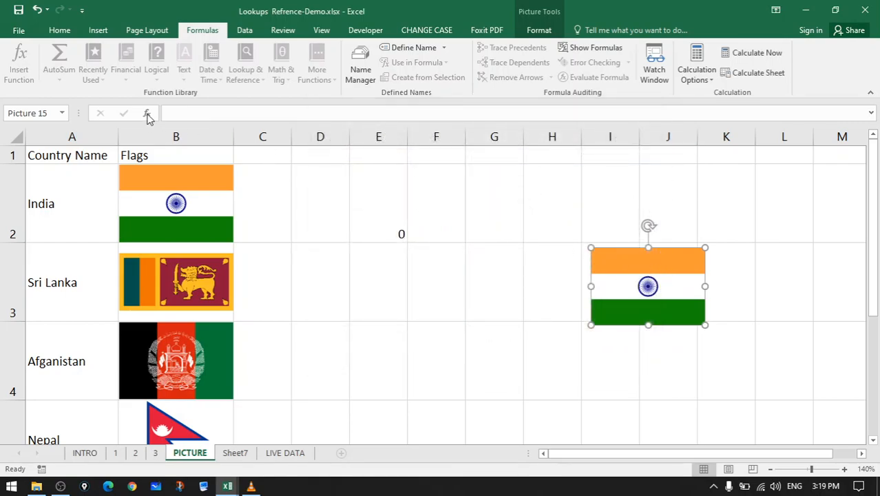
left_click(181, 114)
type("=Flag_img")
key("Return")
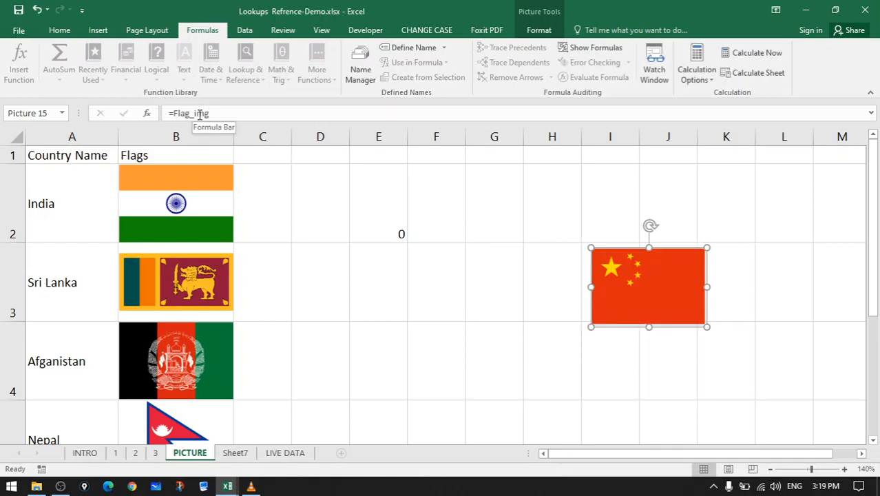
Move the linked picture over columns G and H on PICTURE, and place a copy over columns K and L on Sheet7.
left_click_drag(631, 296, 519, 286)
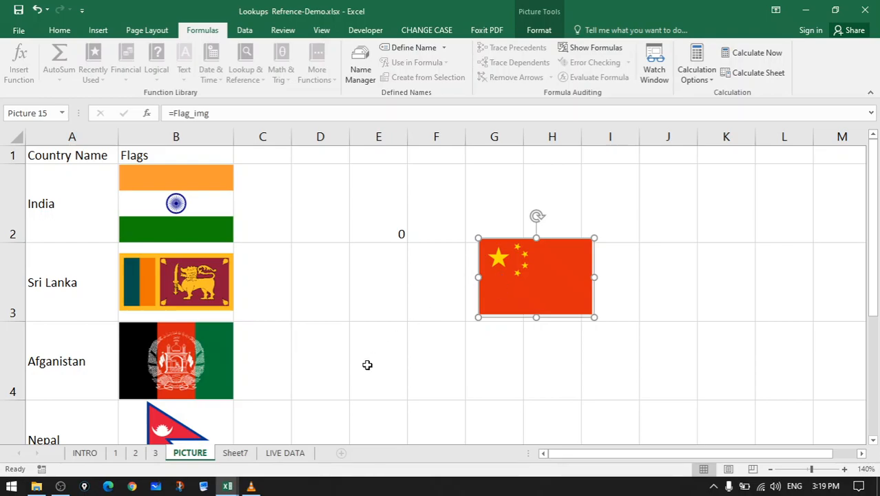
left_click(234, 453)
left_click(577, 311)
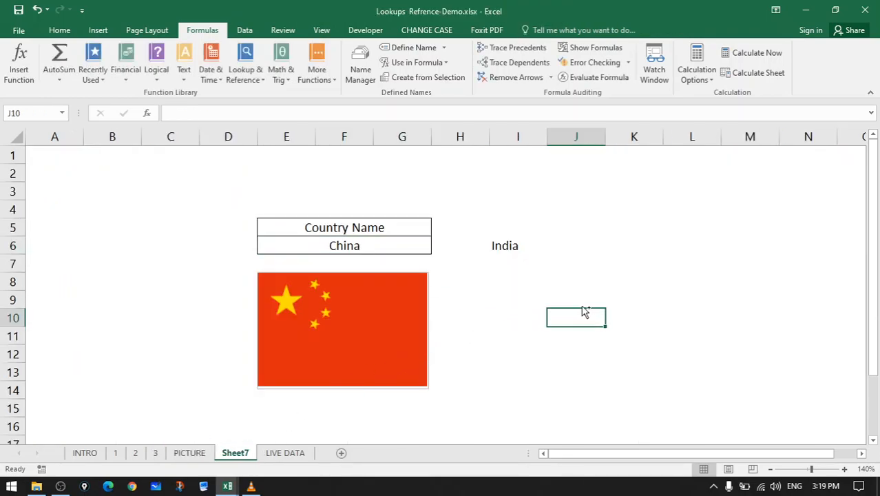
key("ctrl+v")
left_click_drag(585, 337, 640, 304)
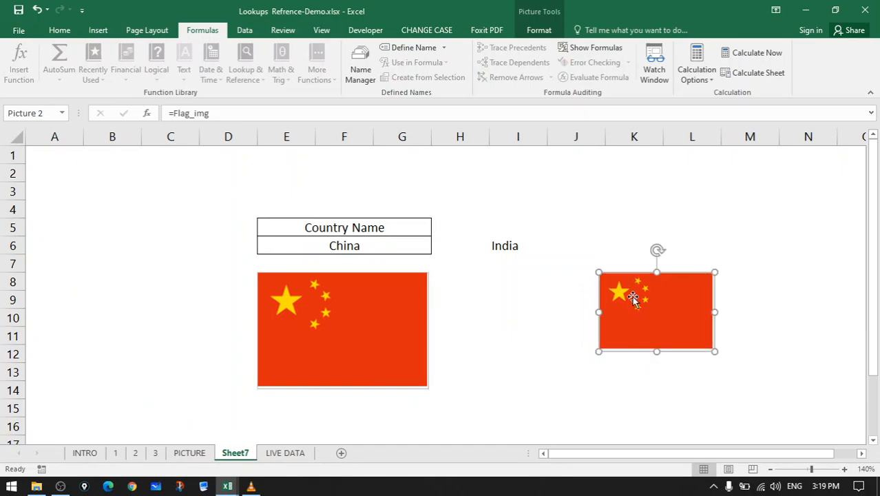
Test both linked flag pictures by switching the country in E6 on Sheet7, finishing with Sri Lanka.
left_click(390, 246)
left_click(437, 246)
left_click(338, 284)
left_click(438, 247)
left_click(303, 272)
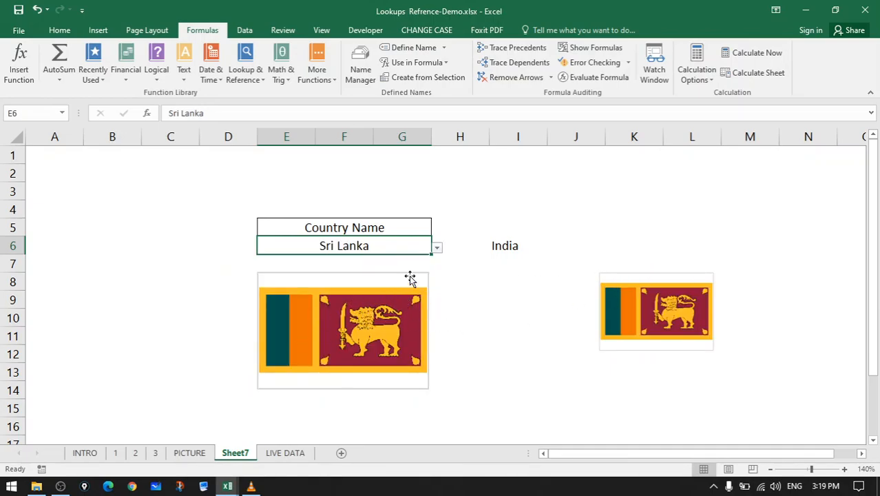
left_click(437, 248)
left_click(356, 270)
Review the INDEX and MATCH formula in E2 on the PICTURE sheet and leave it unedited.
left_click(196, 453)
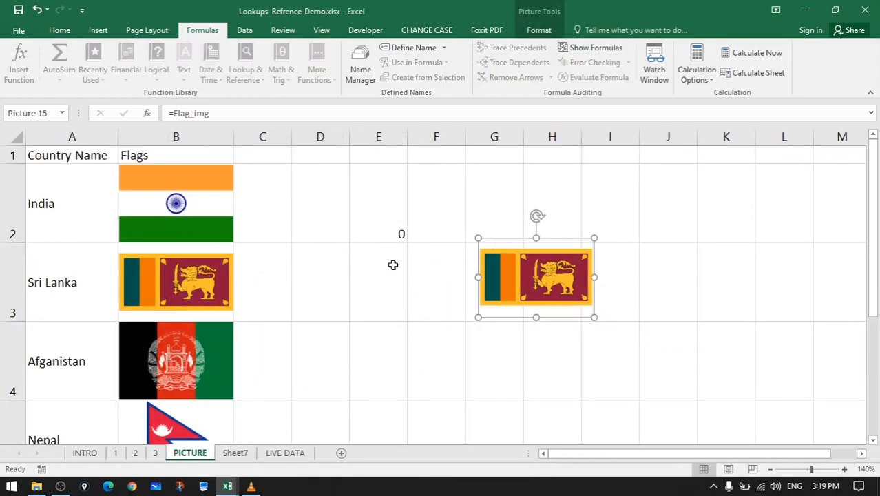
left_click(385, 235)
double_click(386, 234)
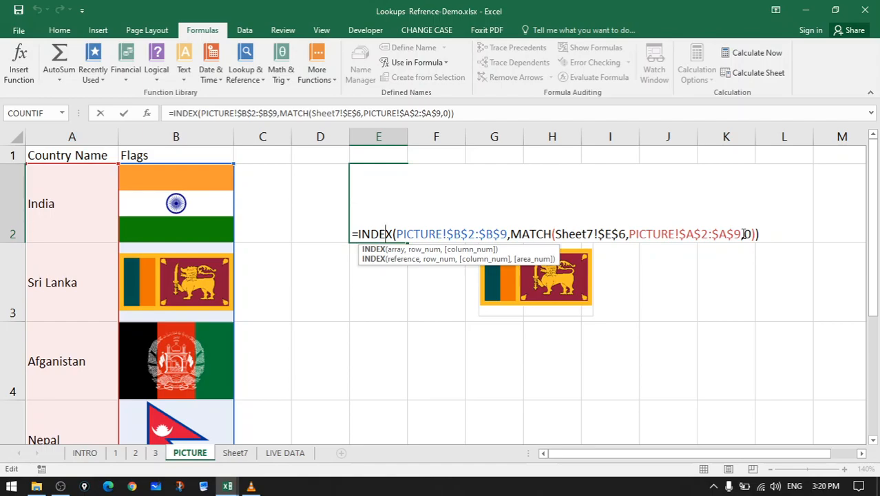
key("Return")
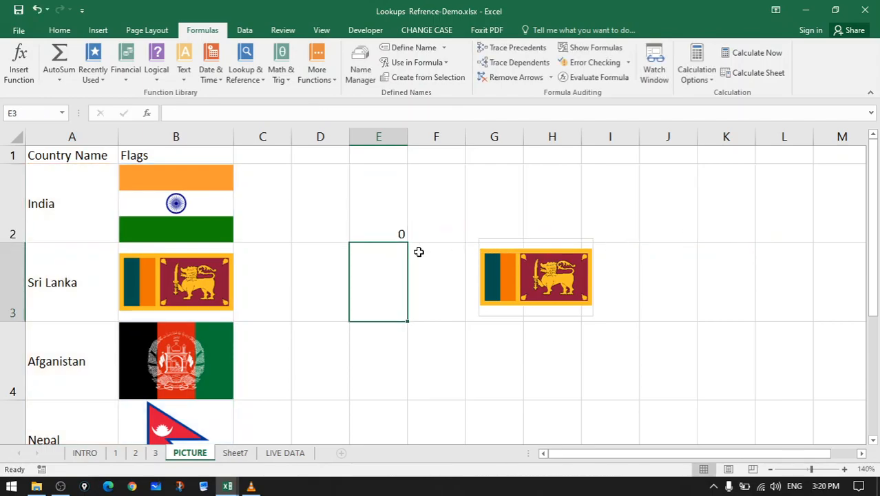
left_click(399, 222)
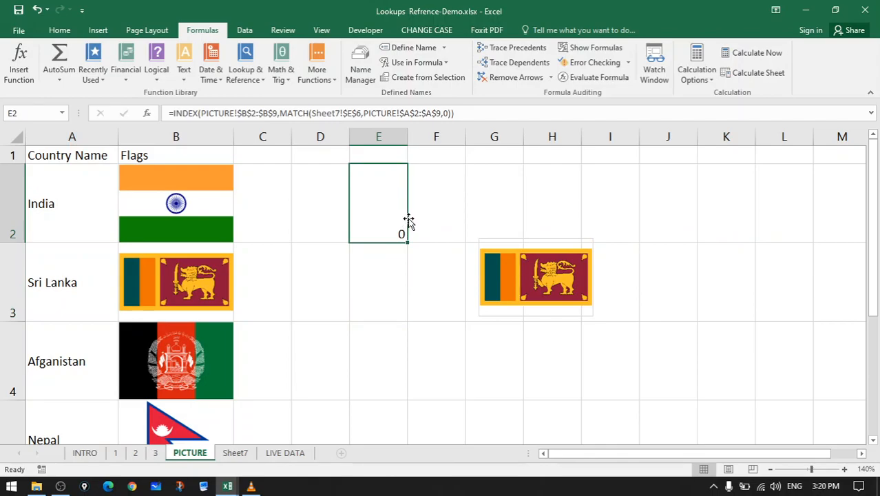
Review where a new defined name for the E2 formula is created, and leave without adding one.
left_click(359, 69)
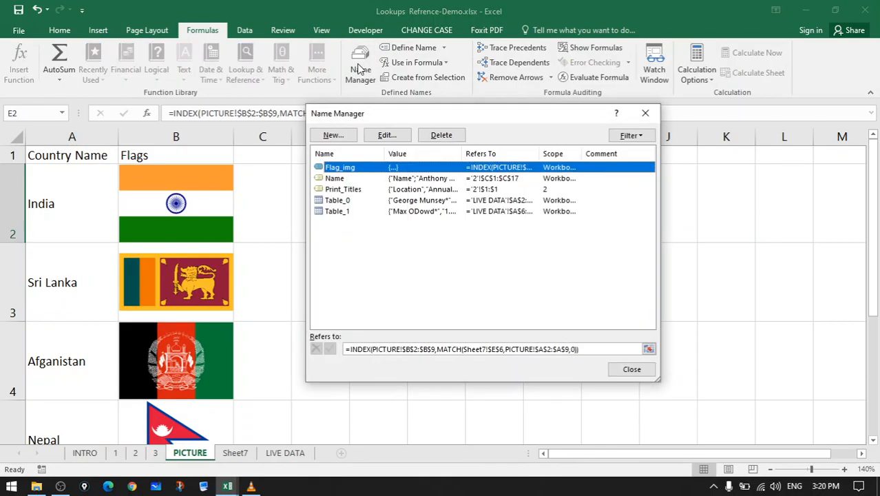
left_click(337, 136)
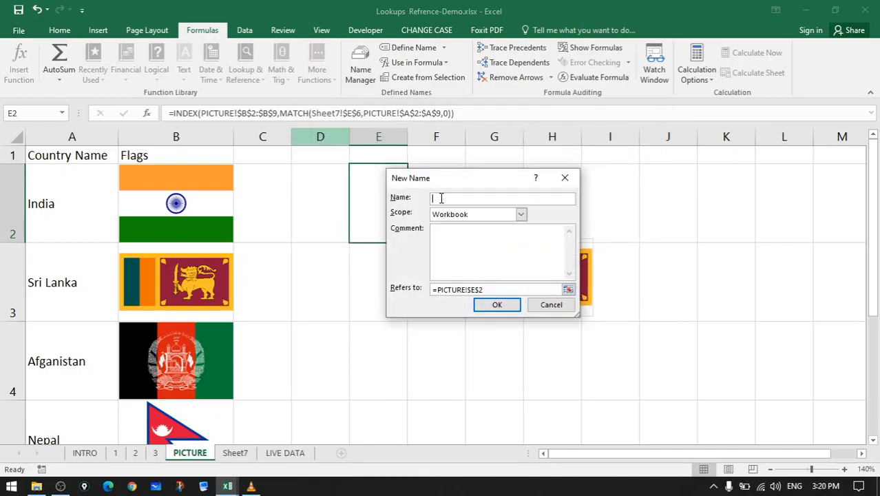
left_click(549, 304)
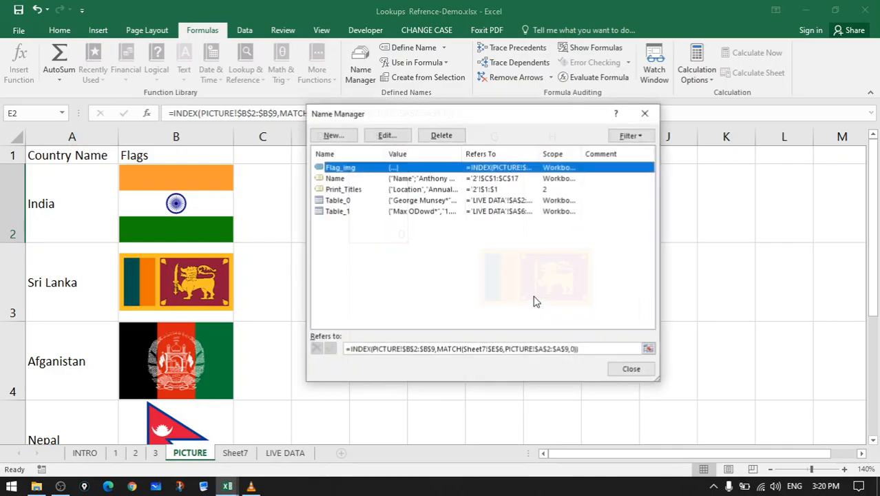
left_click(652, 116)
Inspect the =Flag_img formula of the linked picture on the PICTURE sheet, and go back to Sheet7.
left_click(540, 289)
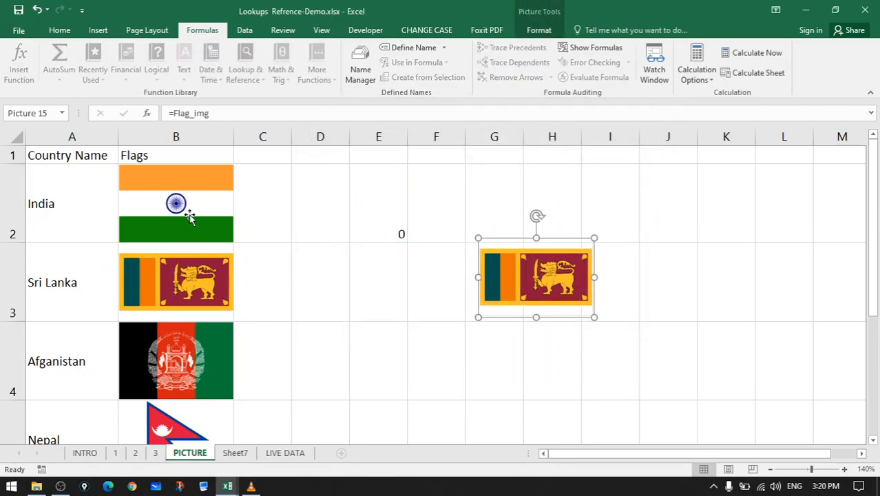
double_click(527, 288)
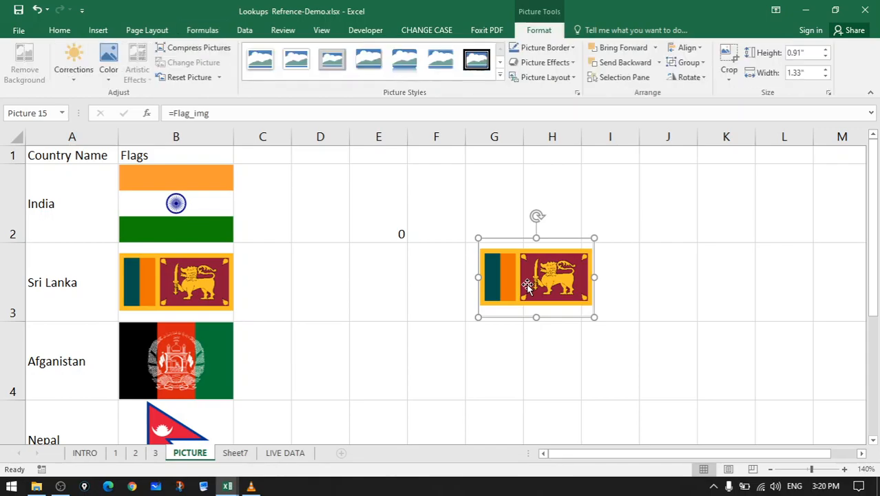
left_click(204, 30)
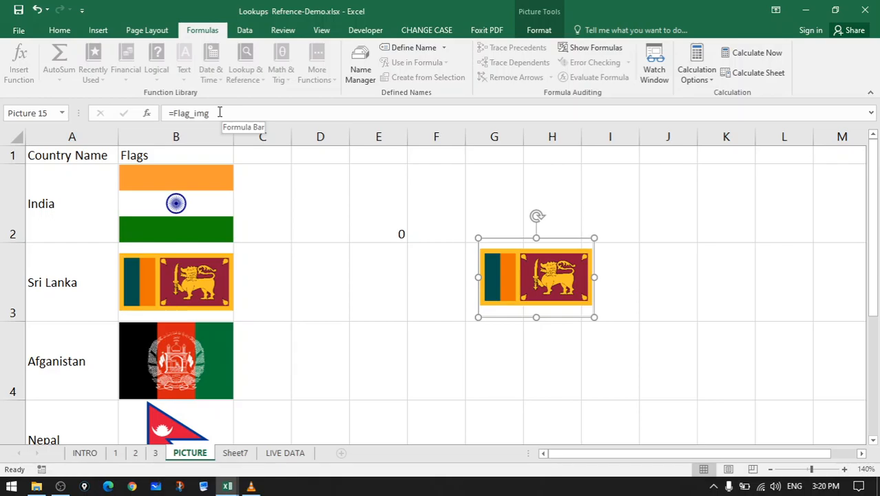
left_click(234, 452)
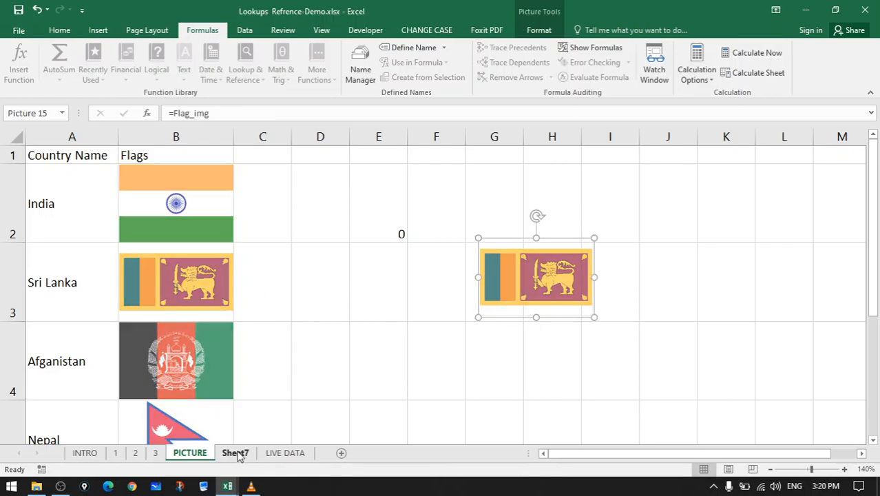
Test the linked flag pictures on Sheet7 by switching the country in E6 to Afganistan, China and back to Afganistan.
left_click(436, 247)
left_click(364, 284)
left_click(436, 249)
left_click(361, 307)
left_click(436, 248)
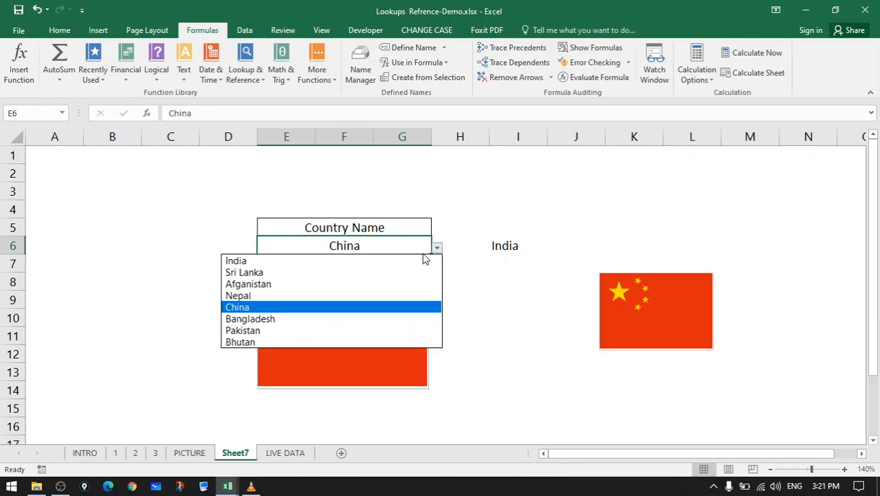
left_click(365, 285)
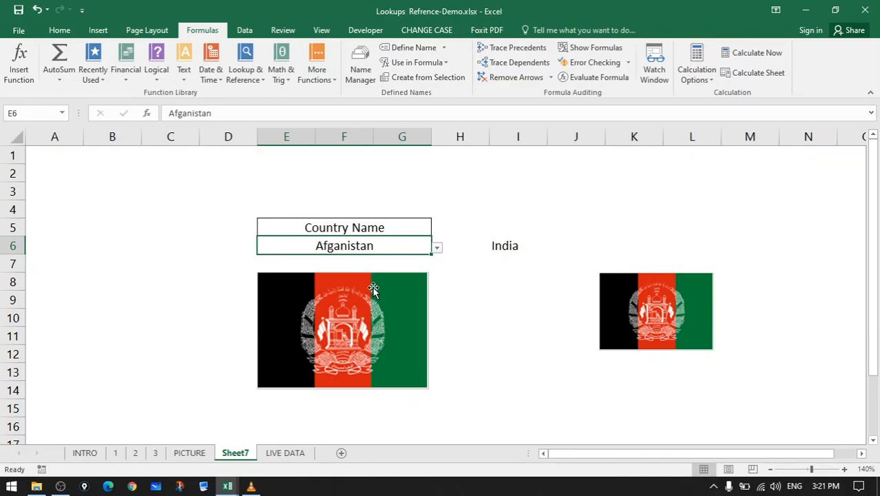
Copy the cricbuzz.com match address from cell A11 on the LIVE DATA sheet and select G7.
left_click(287, 456)
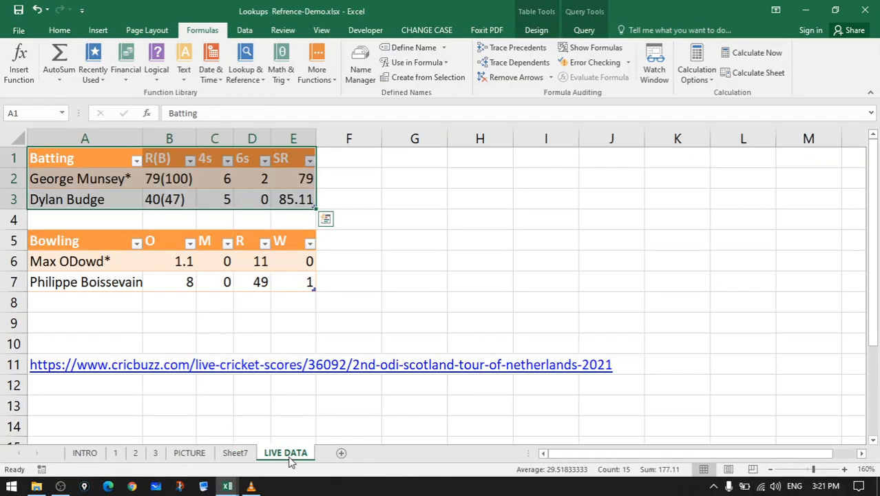
left_click(376, 319)
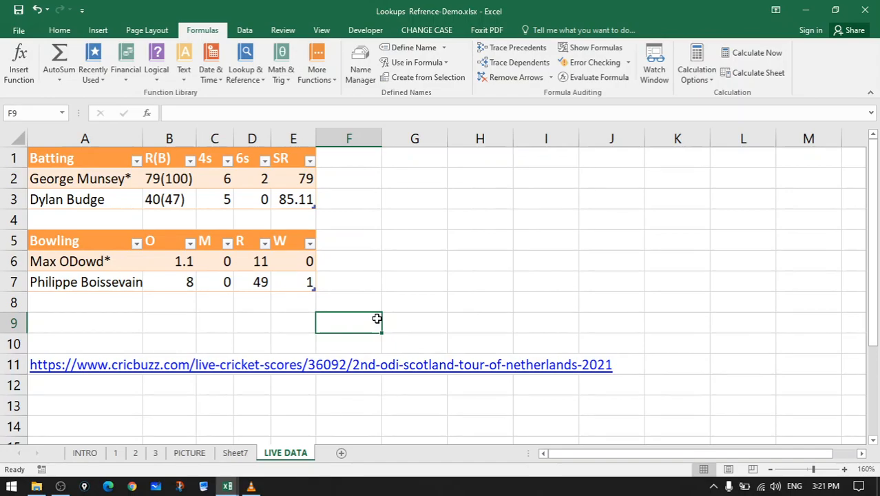
left_click(247, 321)
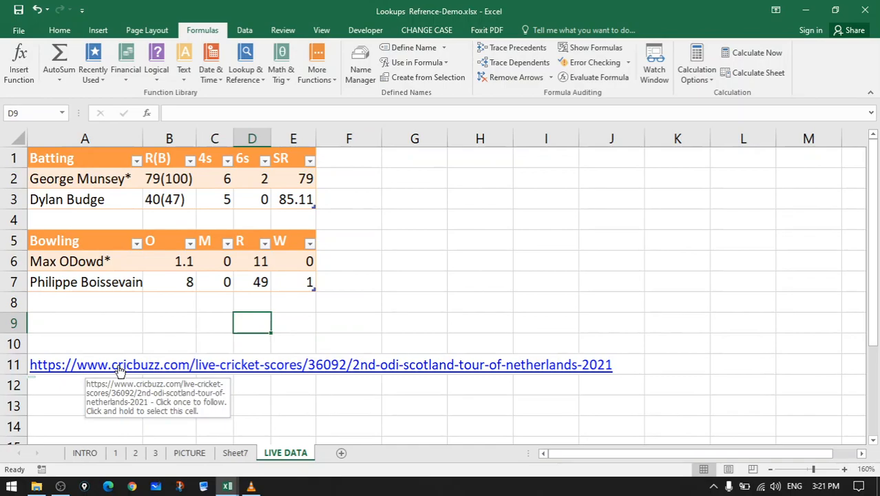
right_click(120, 370)
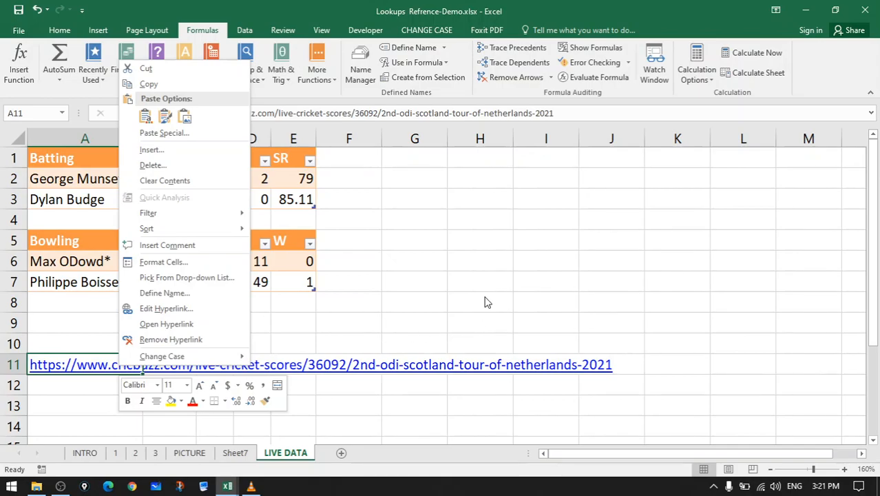
key("Escape")
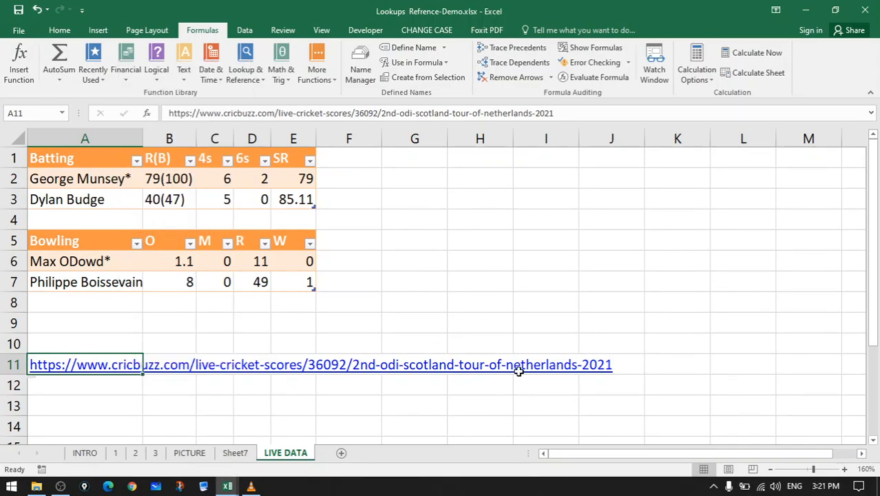
left_click_drag(585, 113, 213, 83)
key("ctrl+c")
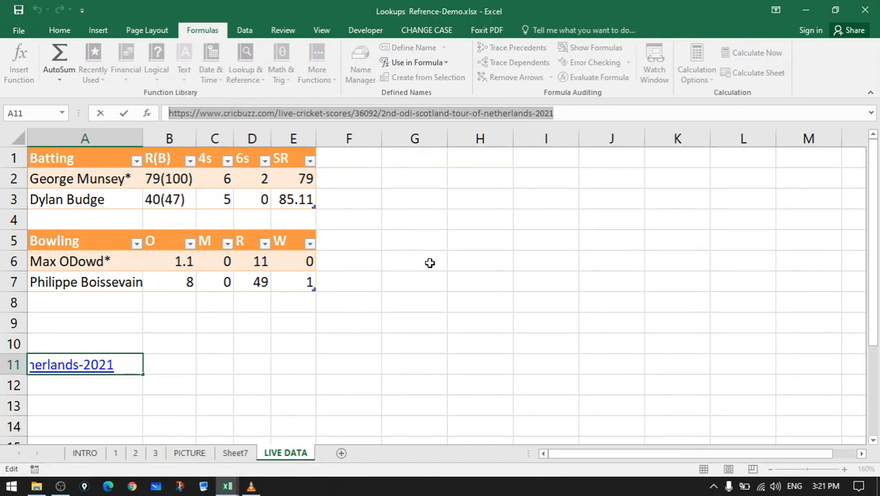
left_click(440, 281)
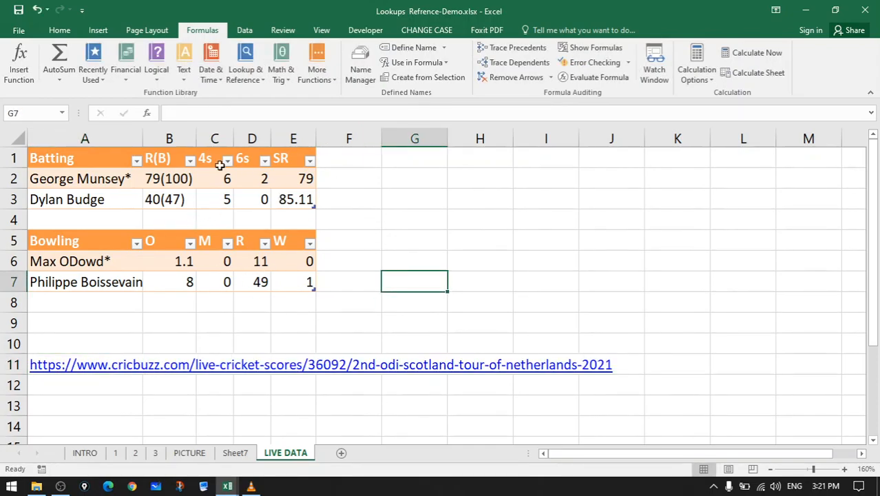
Start a new external data query from the web and let the start page's scripts continue running.
left_click(60, 31)
left_click(87, 33)
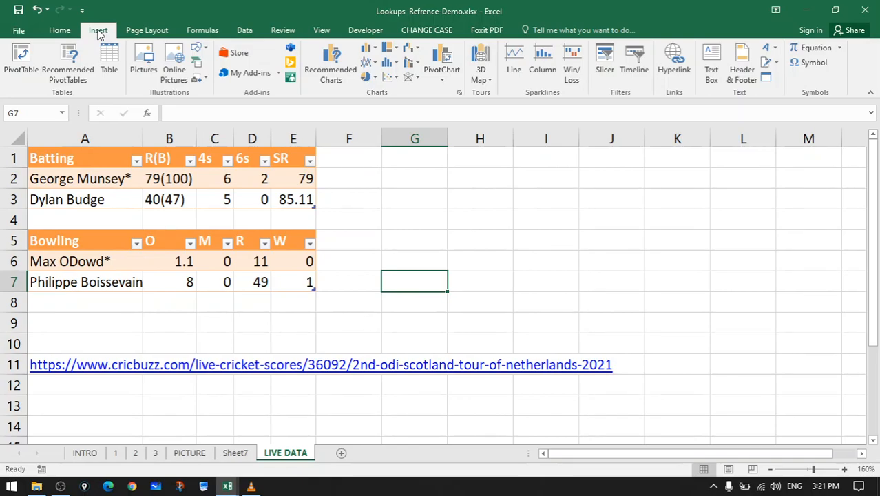
left_click(252, 33)
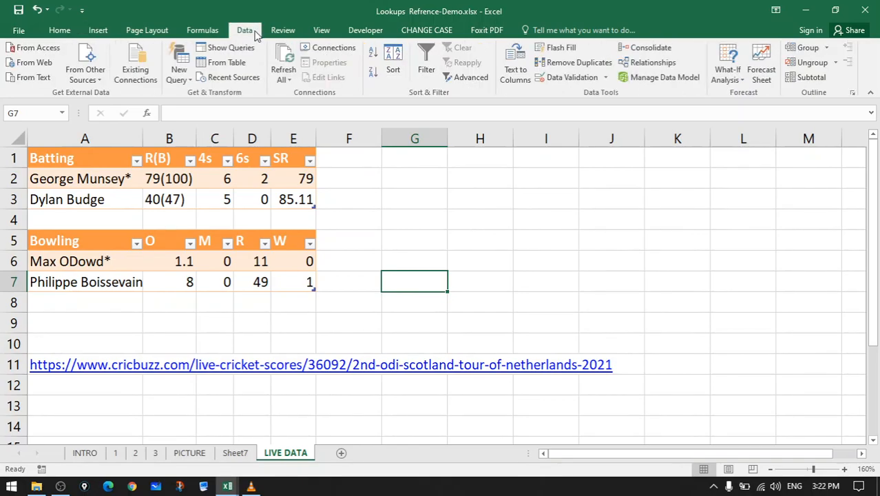
left_click(40, 64)
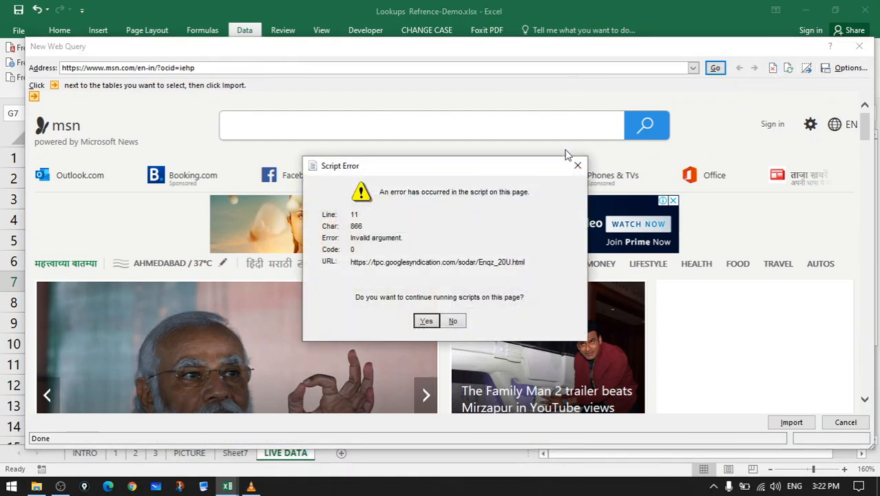
left_click(426, 321)
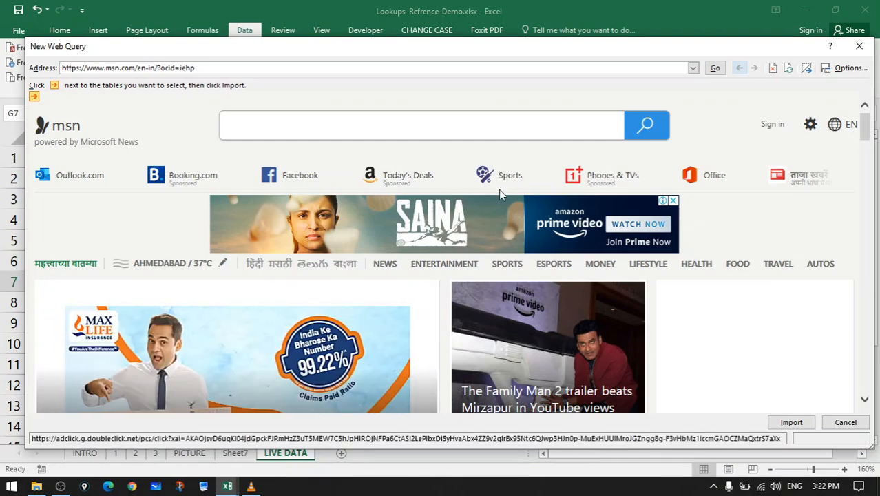
left_click(358, 68)
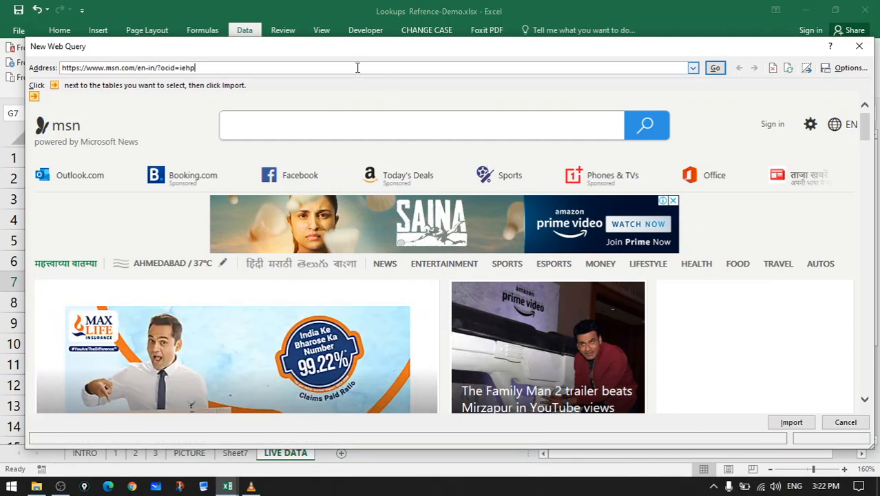
key("BackSpace")
key("BackSpace")
key("BackSpace")
key("BackSpace")
key("BackSpace")
key("BackSpace")
key("BackSpace")
key("BackSpace")
key("BackSpace")
key("BackSpace")
key("BackSpace")
key("BackSpace")
key("BackSpace")
key("BackSpace")
key("BackSpace")
key("BackSpace")
key("BackSpace")
key("BackSpace")
key("BackSpace")
key("BackSpace")
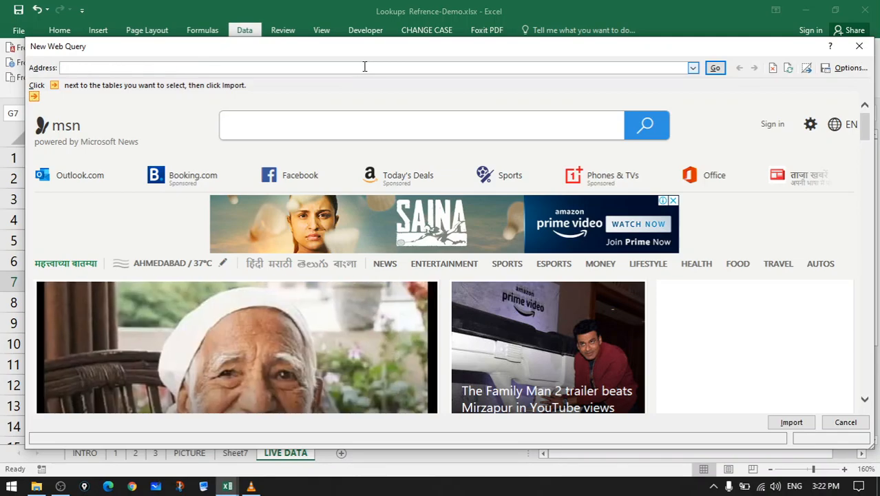
key("ctrl+v")
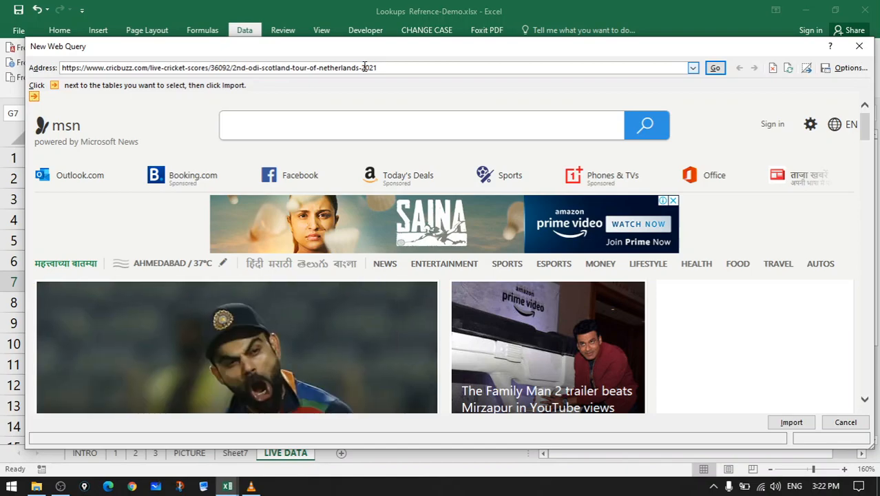
key("Return")
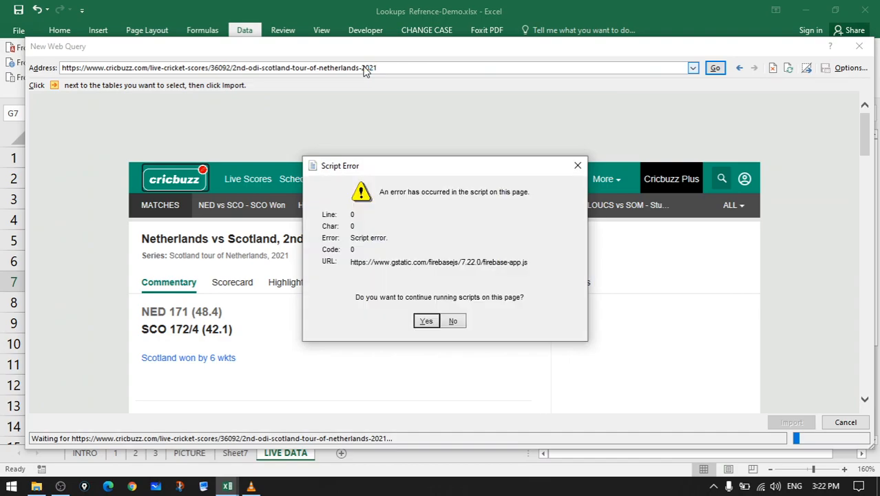
left_click(424, 321)
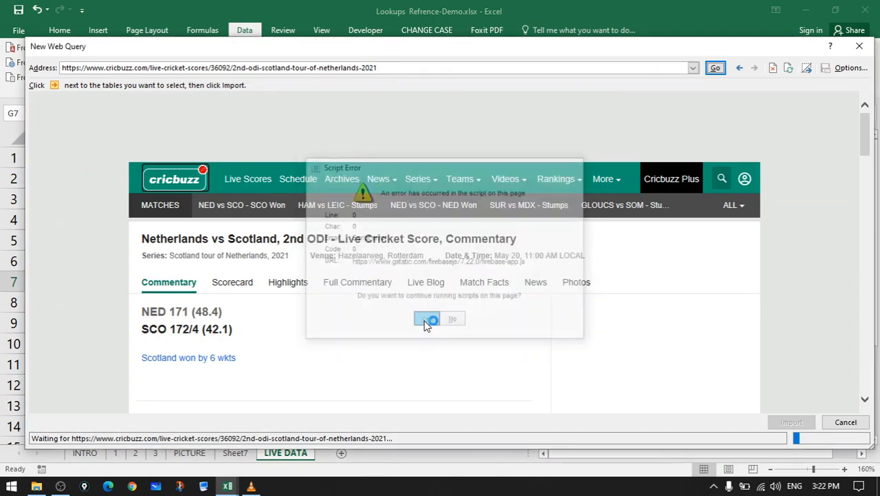
left_click(424, 321)
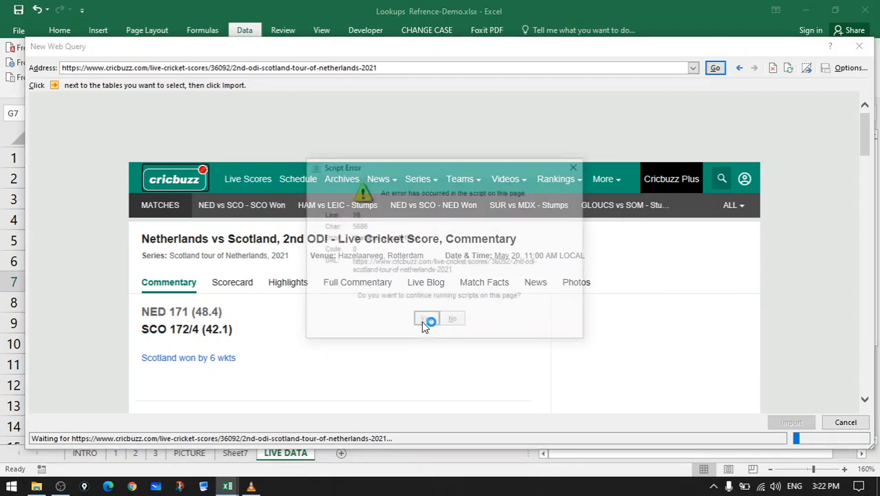
left_click(426, 320)
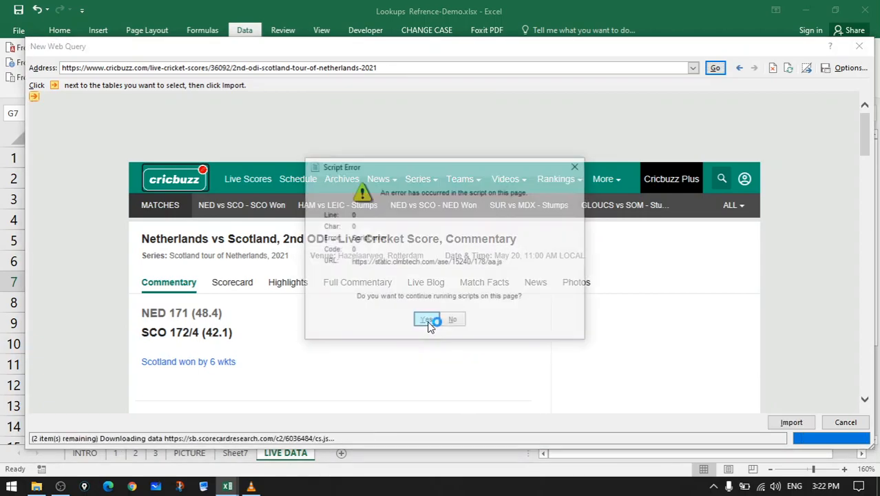
left_click(427, 321)
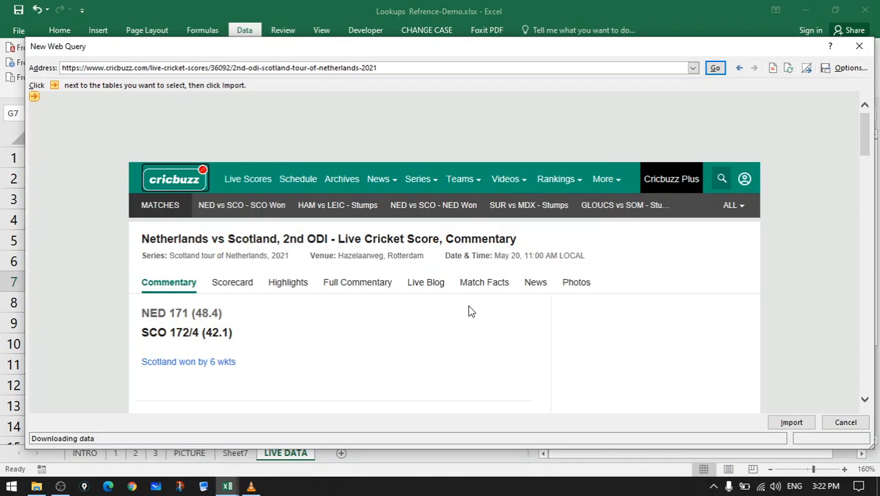
Select the entire cricbuzz page for import, go as far as the destination choice with G7 on the existing worksheet, and cancel the import.
left_click_drag(607, 50, 594, 14)
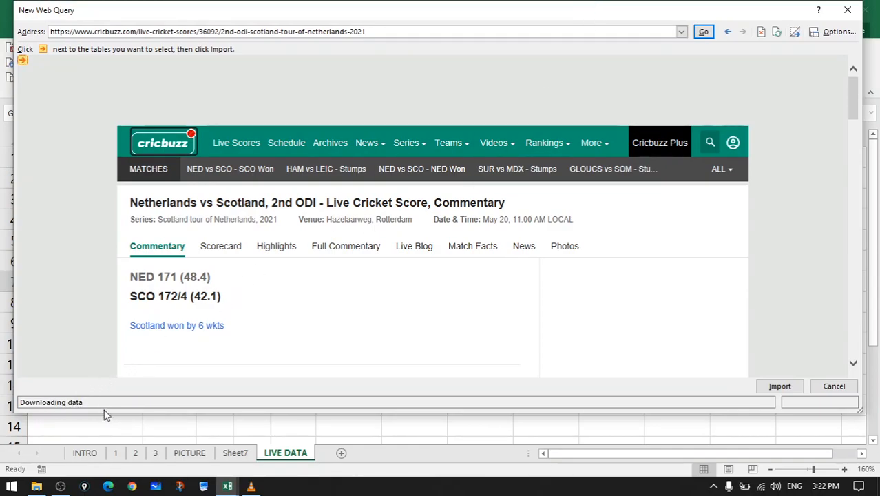
left_click(22, 62)
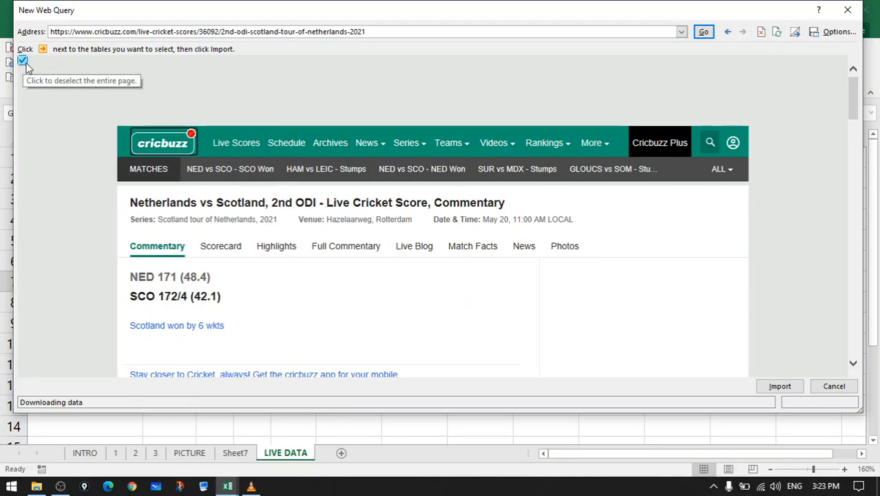
scroll(134, 173, "down", 3)
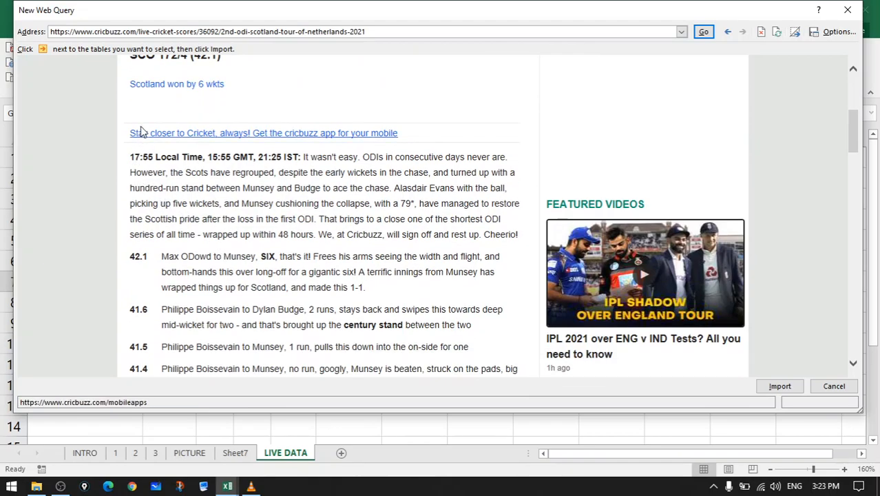
scroll(191, 196, "down", 8)
scroll(202, 198, "down", 5)
scroll(205, 196, "up", 4)
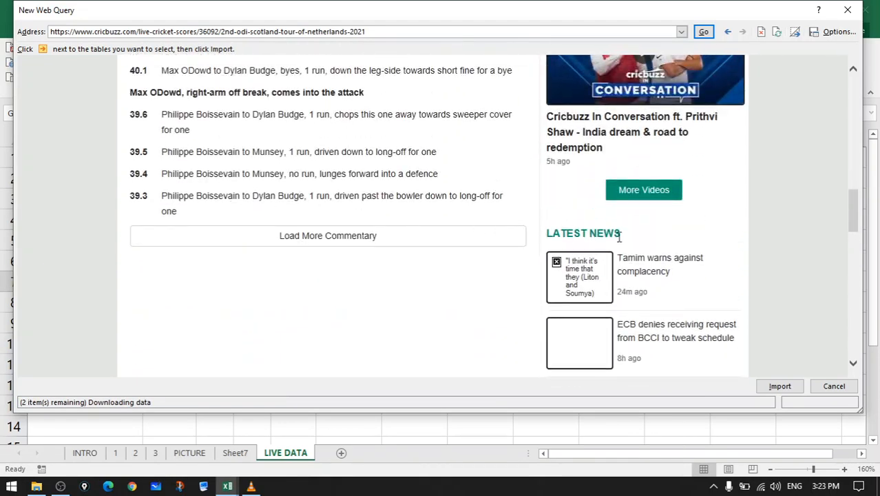
scroll(481, 229, "up", 12)
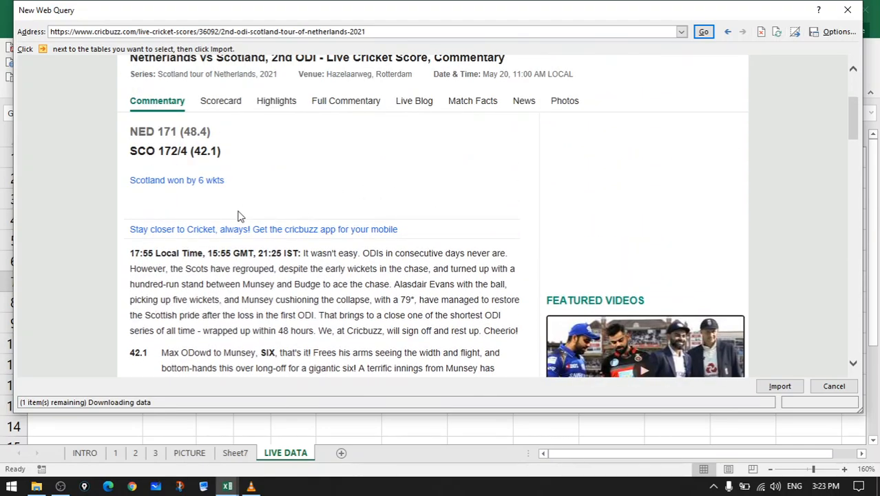
scroll(234, 214, "up", 3)
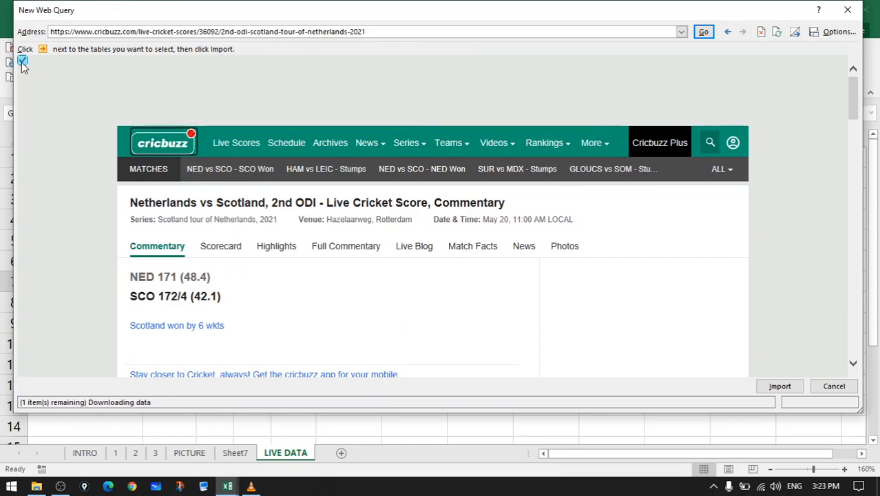
left_click(780, 387)
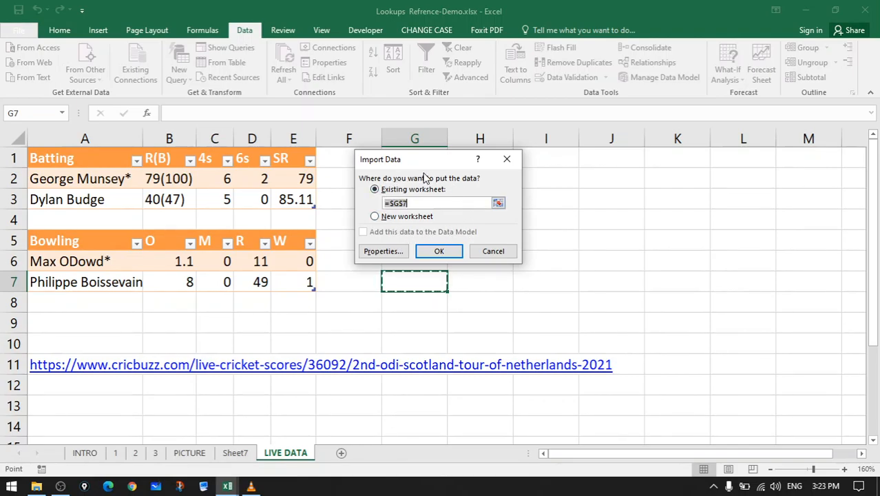
left_click(486, 252)
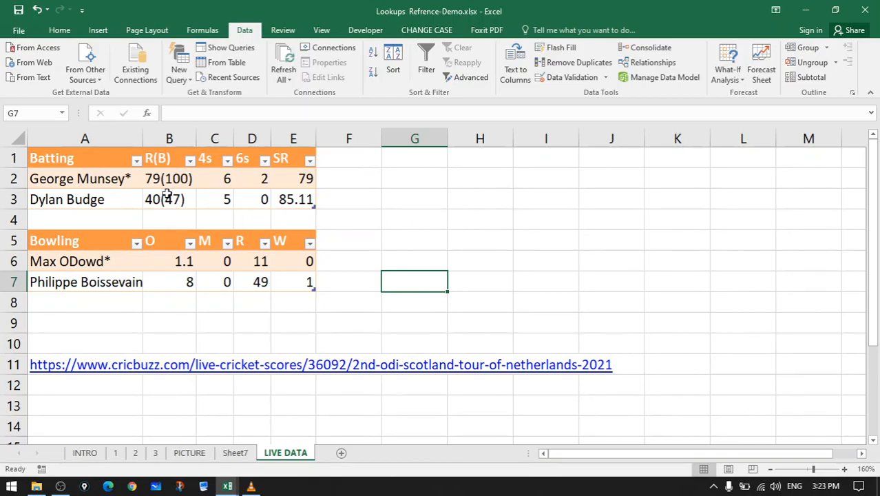
Try enabling a refresh every 60 minutes in the Batting table's query connection properties, and leave both property dialogs without saving.
left_click(97, 165)
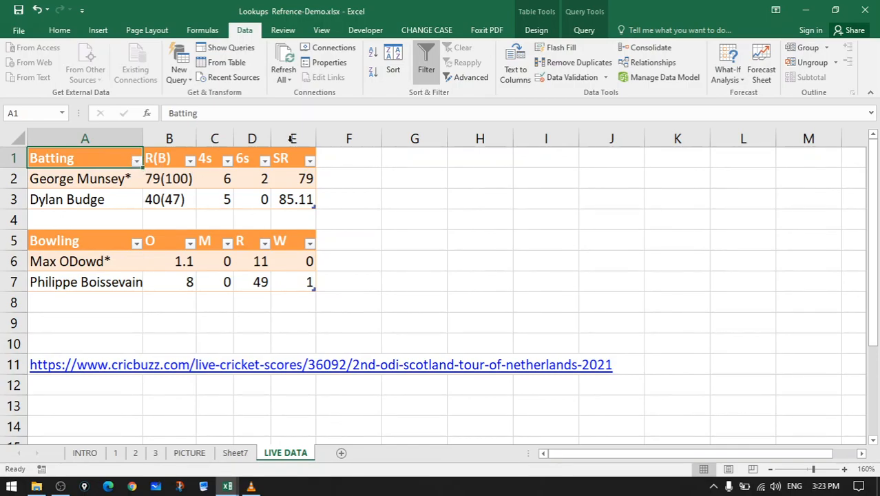
left_click(327, 63)
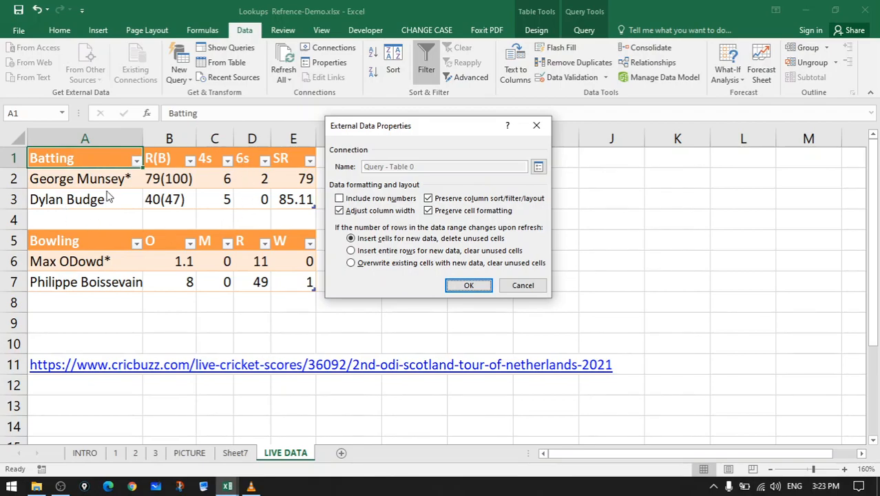
left_click(537, 168)
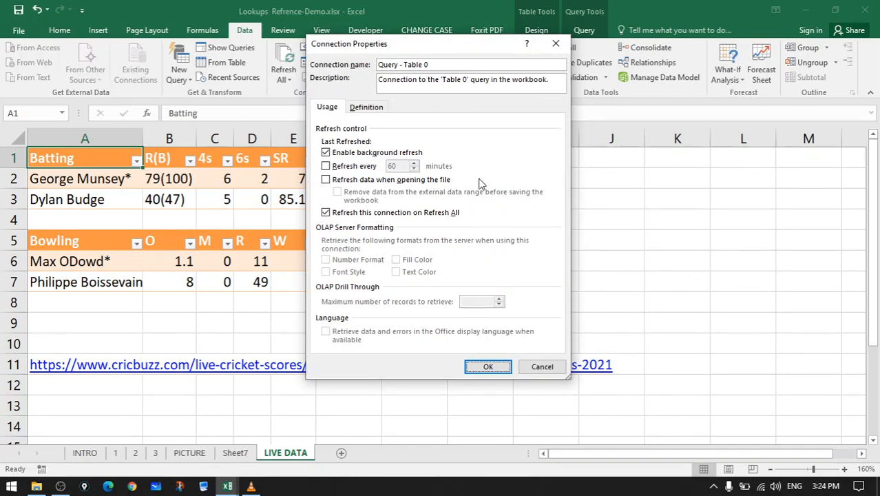
left_click(372, 168)
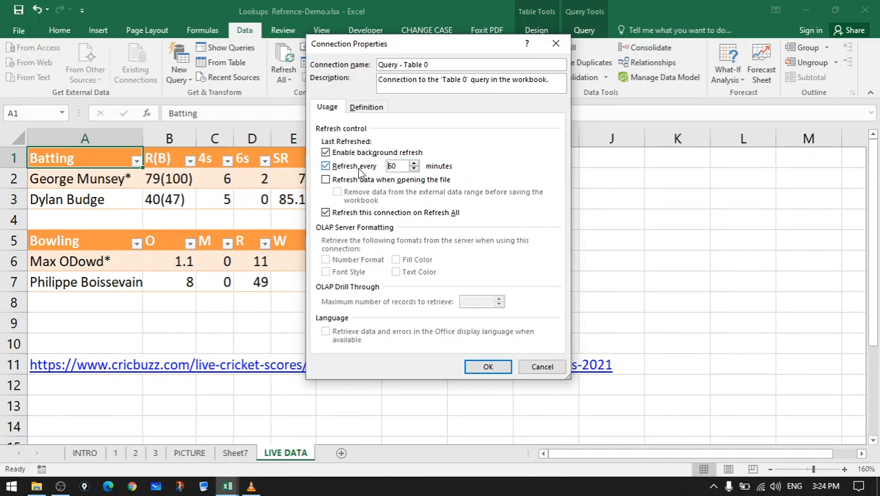
left_click(541, 366)
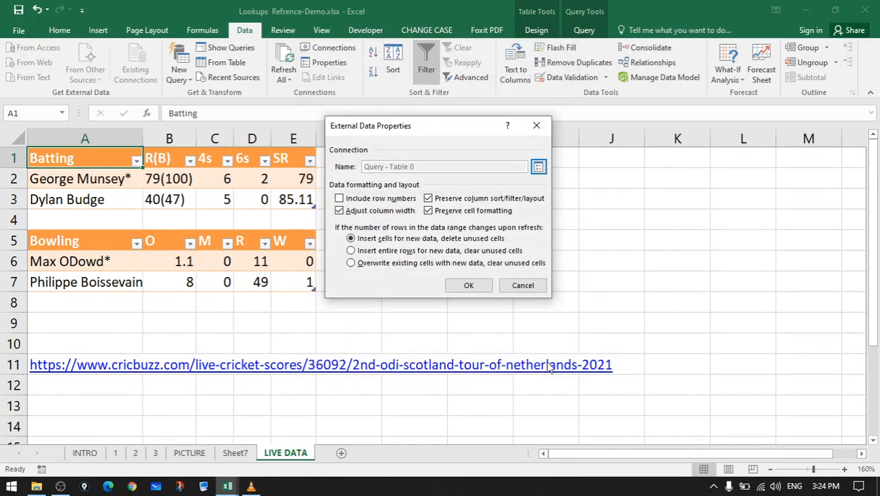
left_click(524, 285)
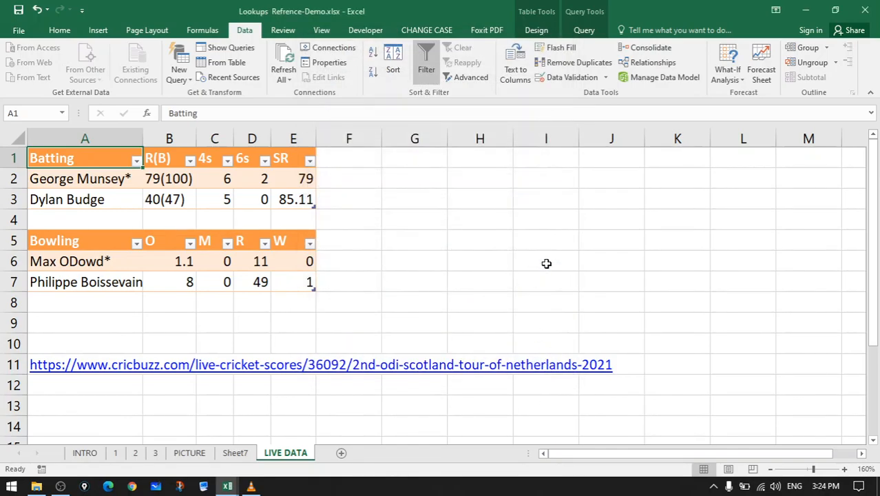